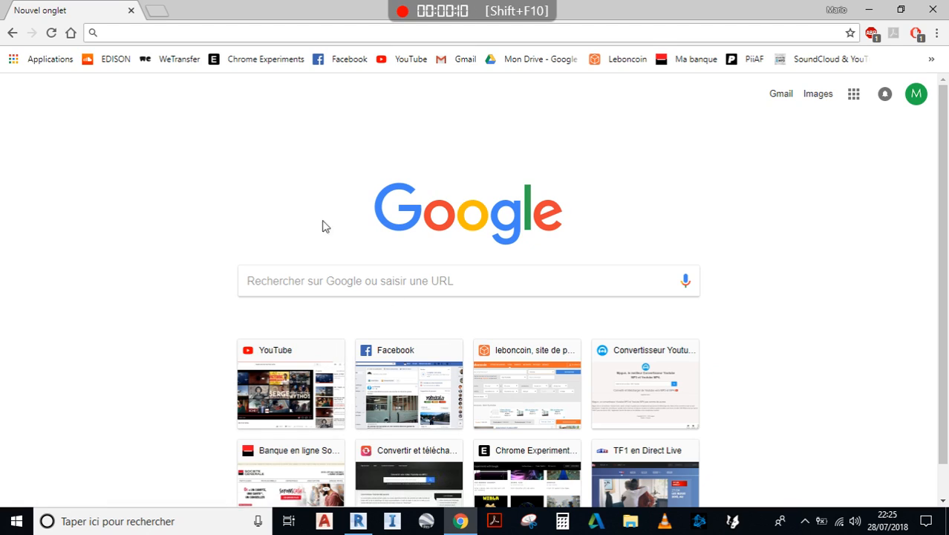
Search Google Images for "table basse contemporaine" and open the picture of the low, dark wooden block coffee table
click(303, 282)
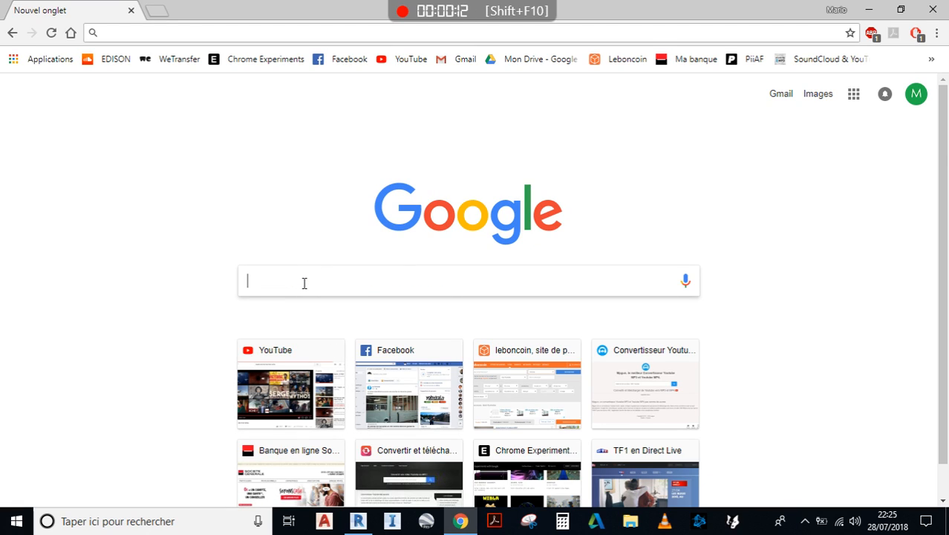
text(table)
key(Right)
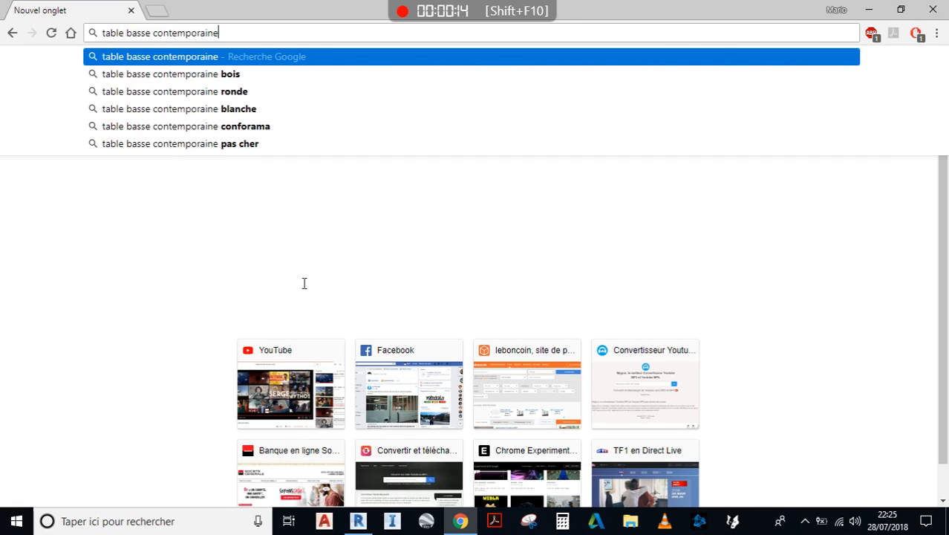
key(Return)
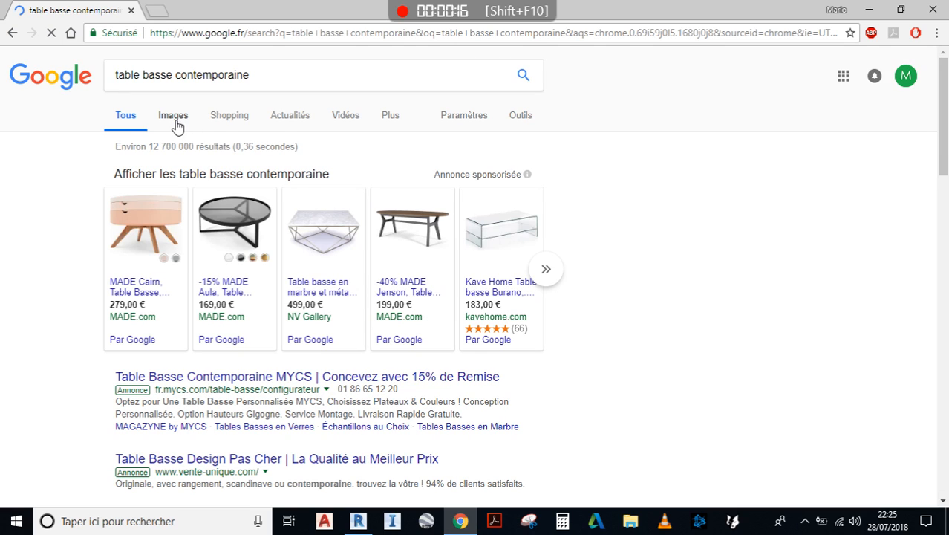
click(172, 117)
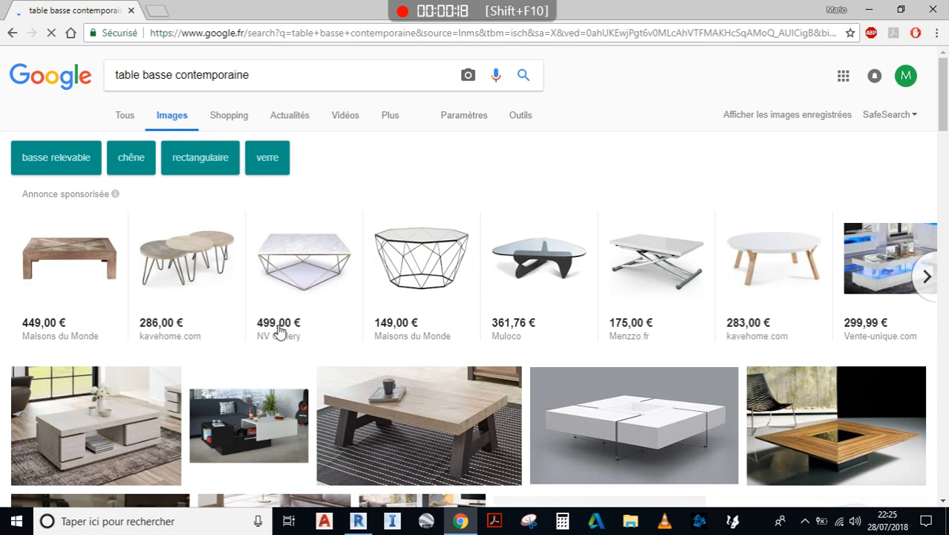
scroll(279, 331, down, 4)
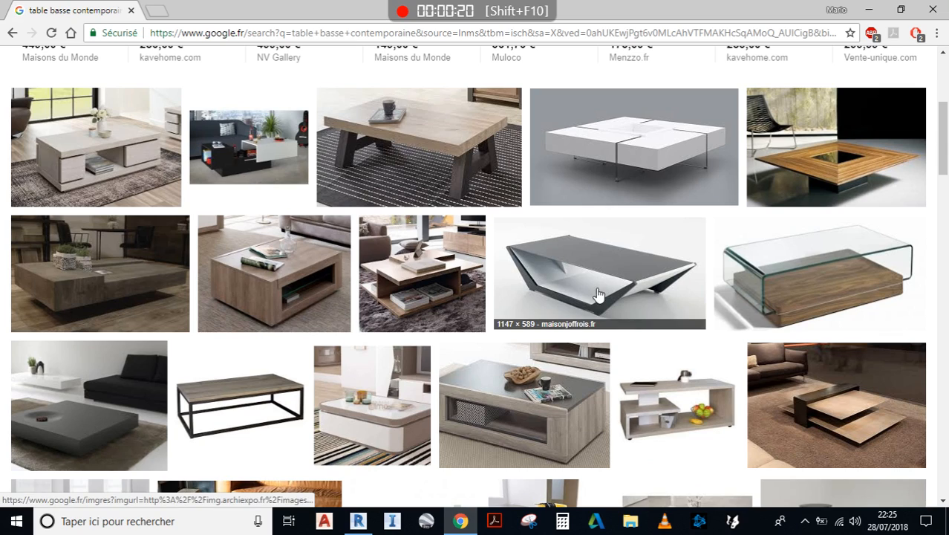
click(123, 273)
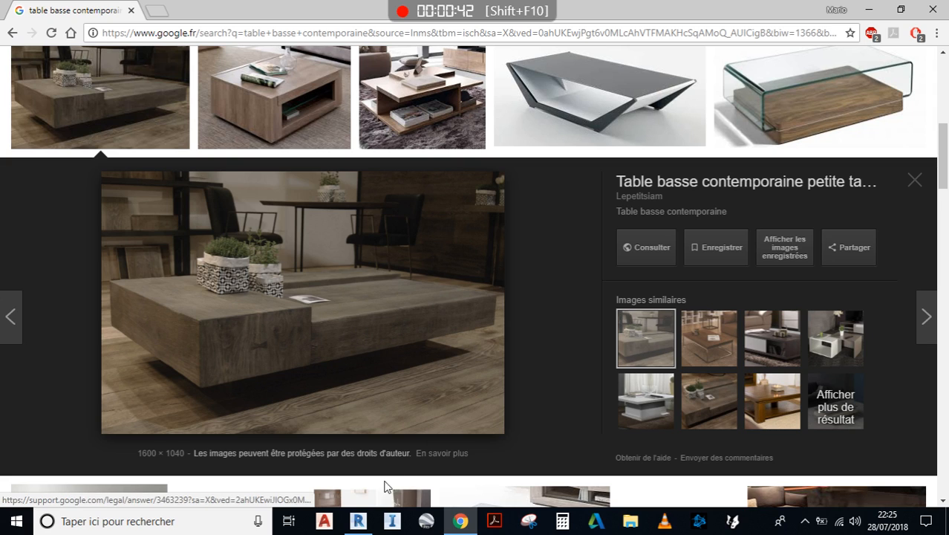
Switch to Revit and create a new family from the "Mobilier métrique" template
click(357, 521)
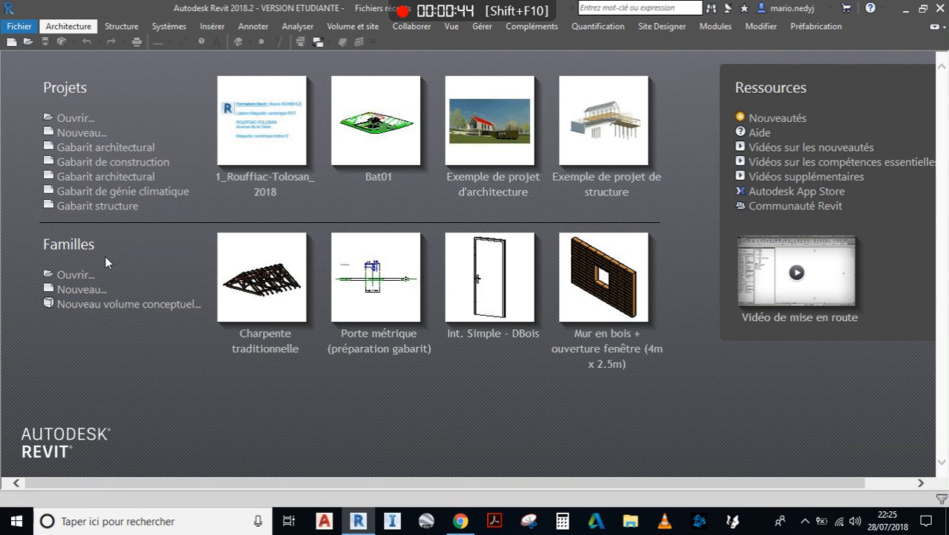
click(82, 291)
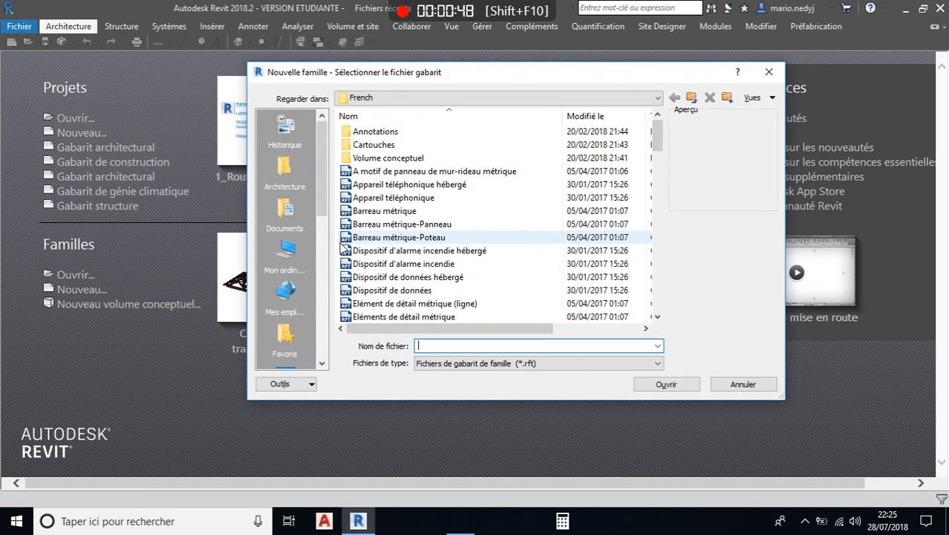
text(m)
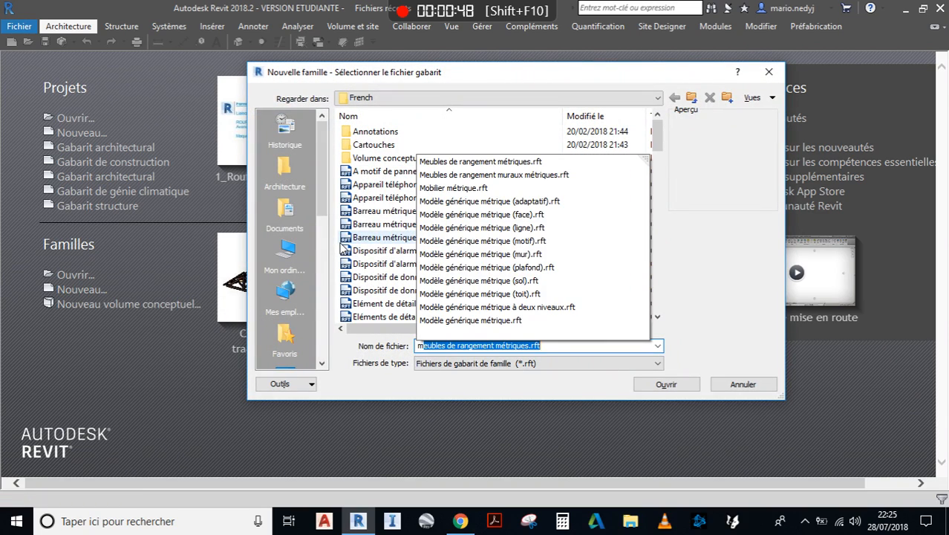
click(471, 188)
click(646, 384)
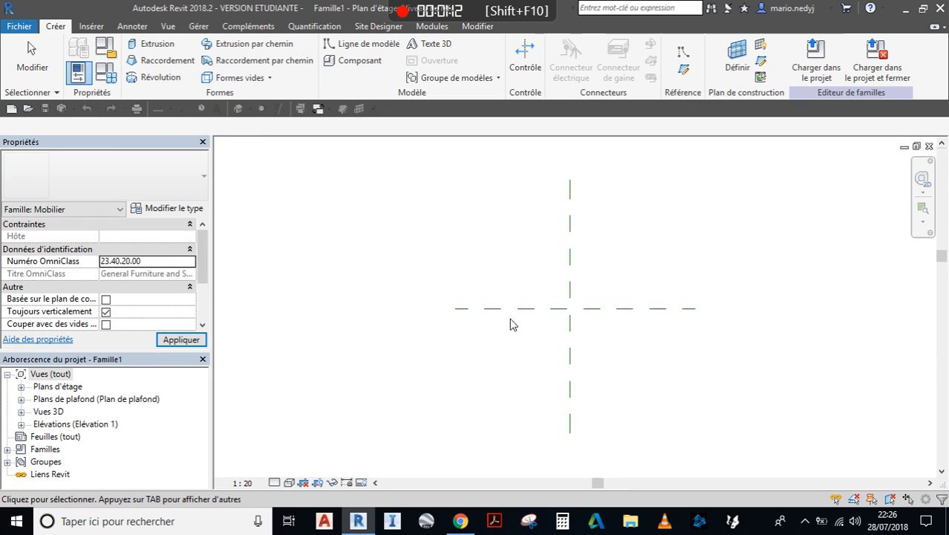
Expand the floor plan, 3D and elevation view groups of the new family
click(21, 387)
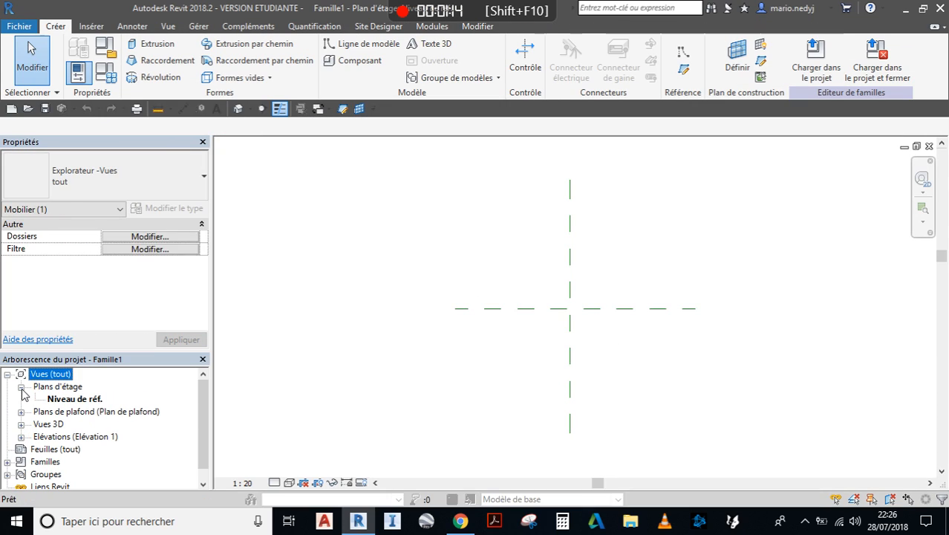
click(21, 424)
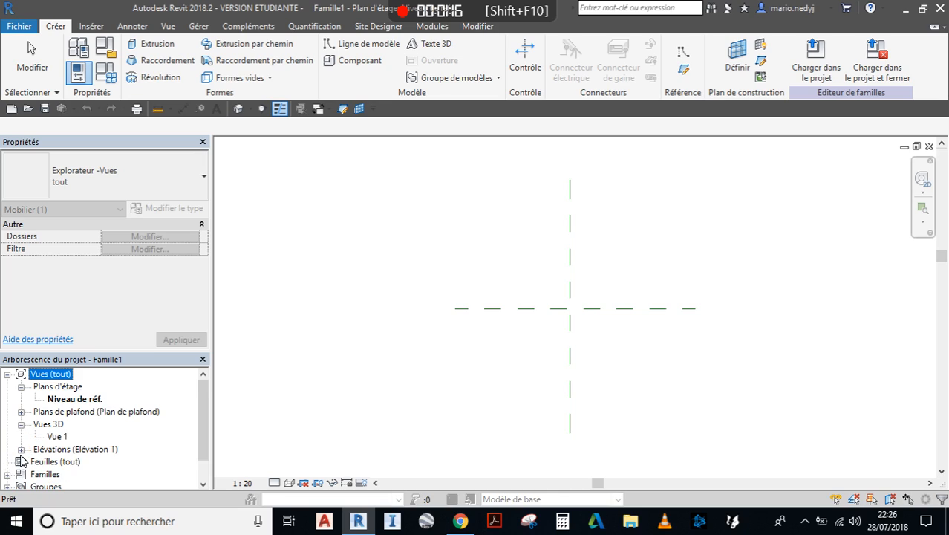
click(22, 449)
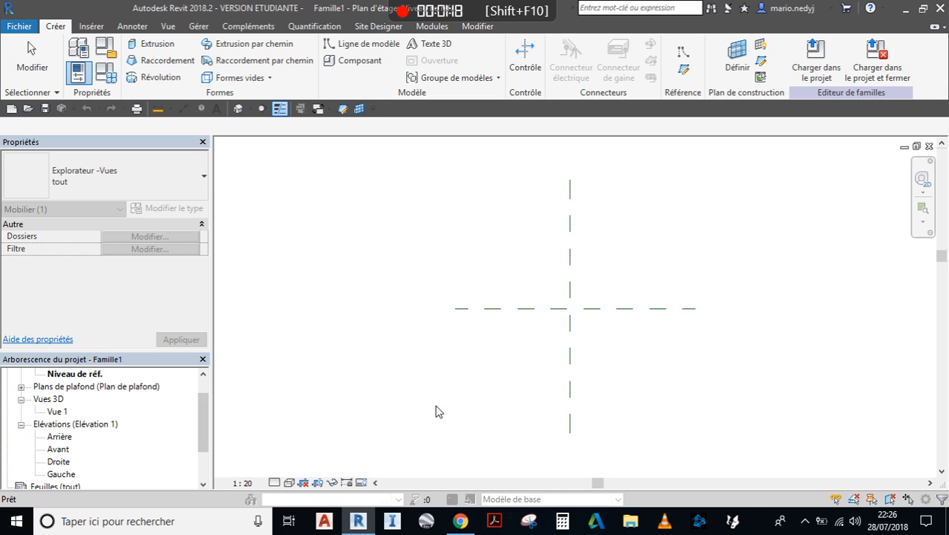
click(373, 345)
middle_drag(542, 327, 502, 329)
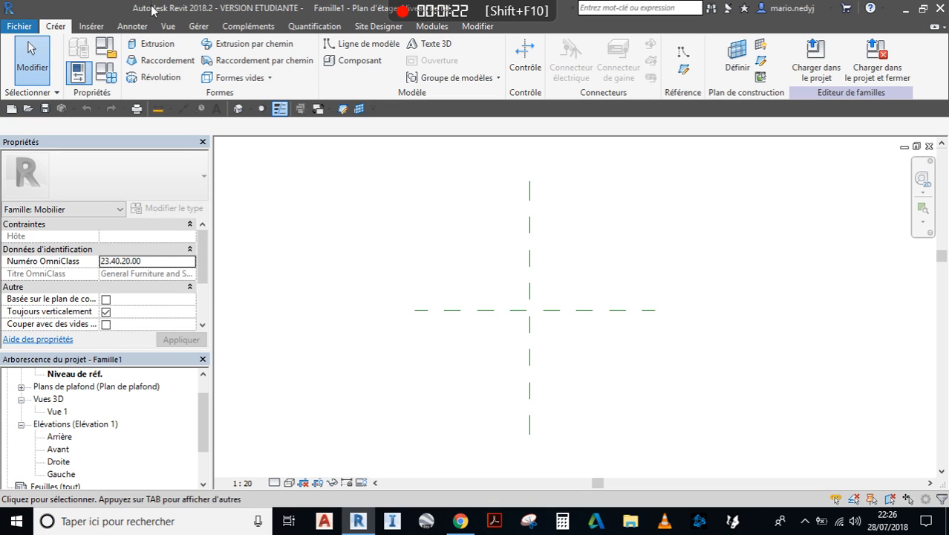
Set the family's length units to centimetres, rounded to 2 decimals
click(199, 26)
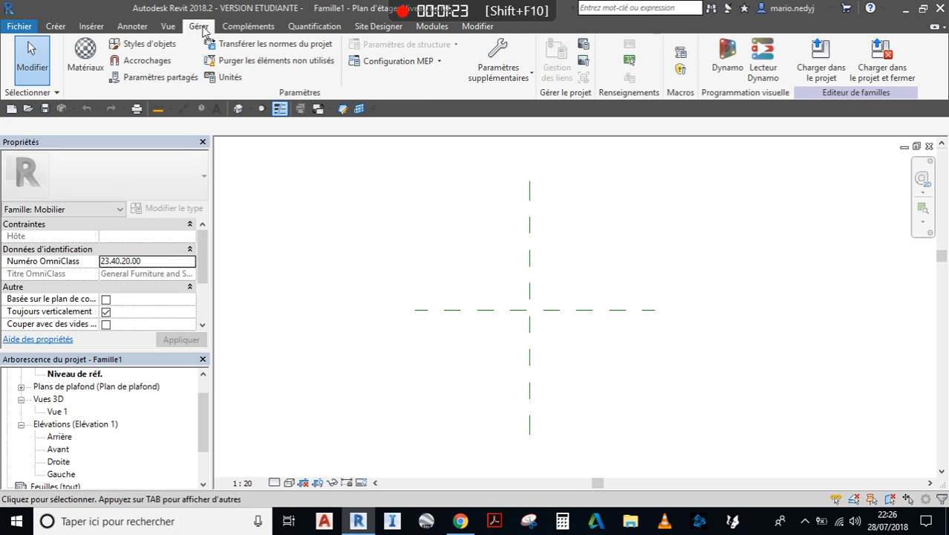
click(229, 77)
click(504, 159)
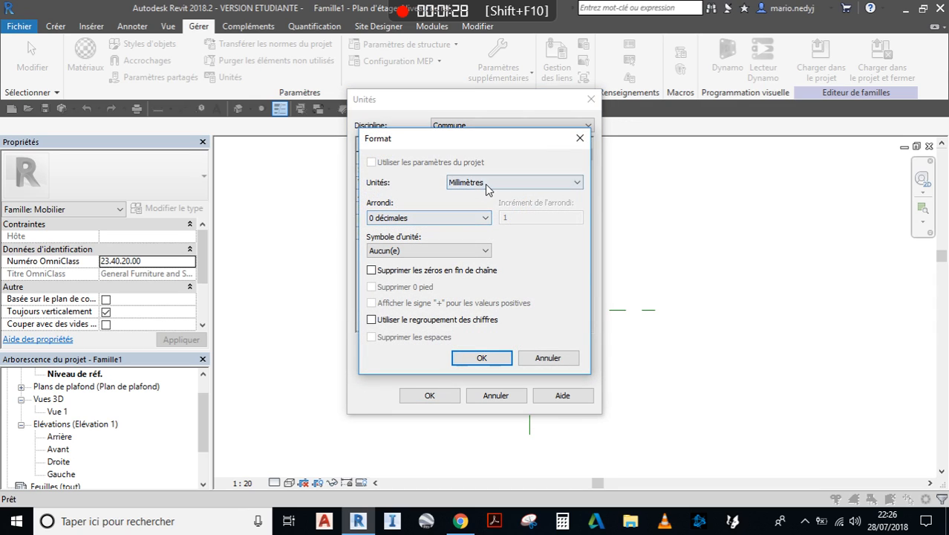
click(488, 188)
click(475, 250)
click(450, 219)
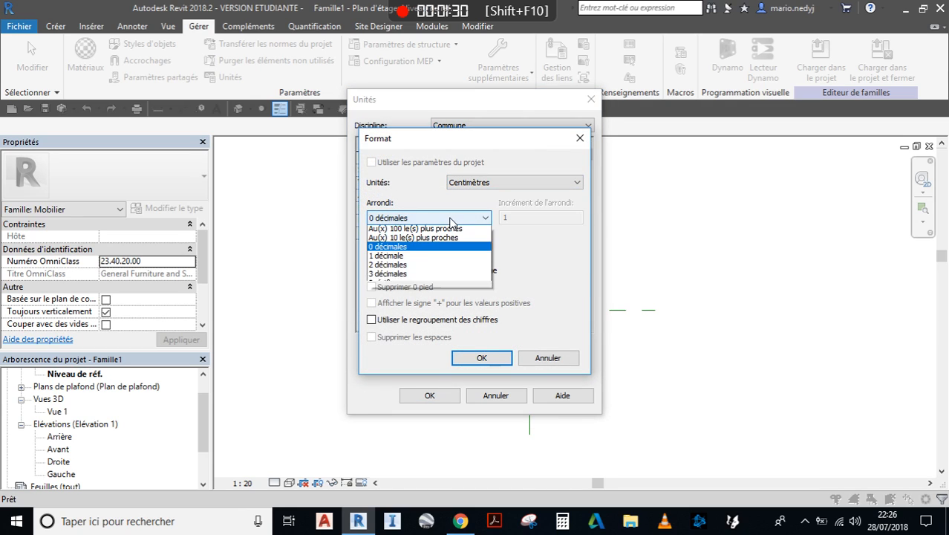
click(392, 283)
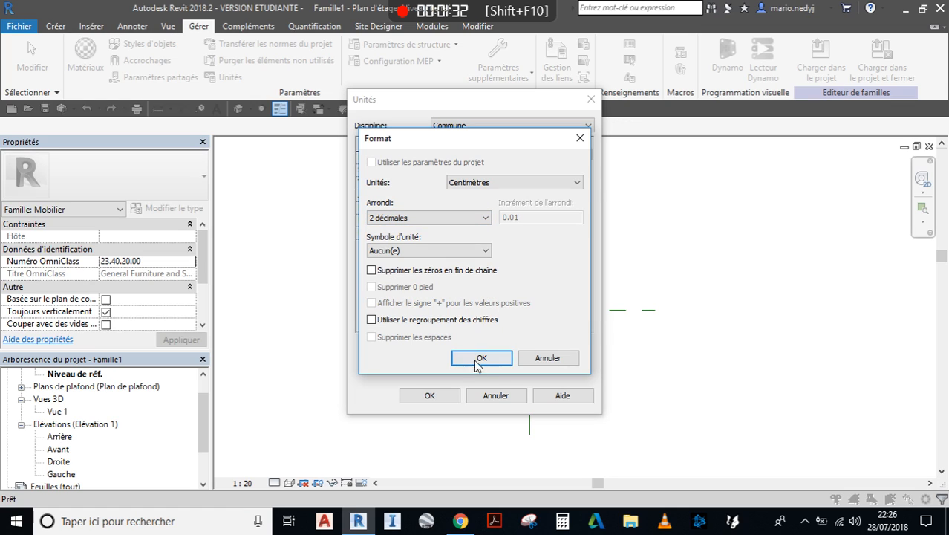
click(479, 358)
click(428, 395)
scroll(540, 335, up, 1)
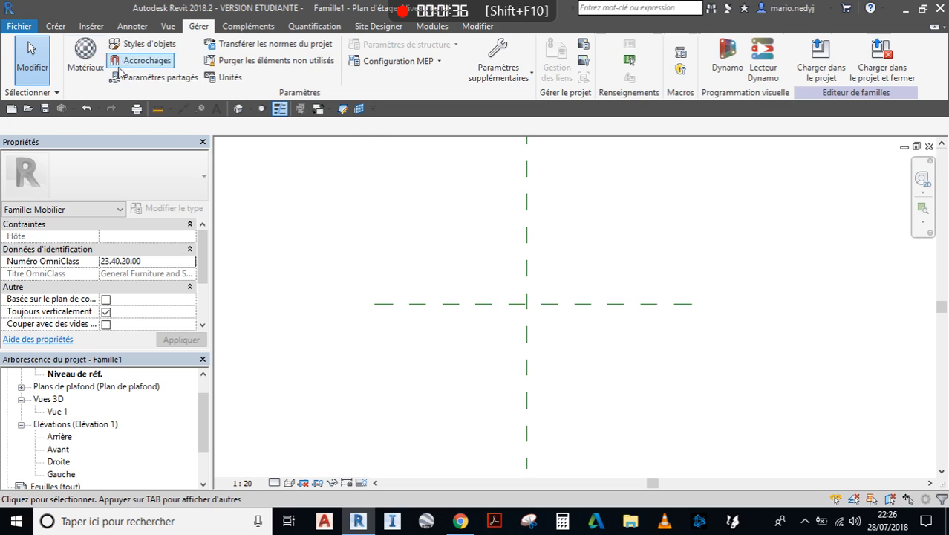
Save the family to the desktop (Bureau) as "Table basse design 1"
key(ctrl+s)
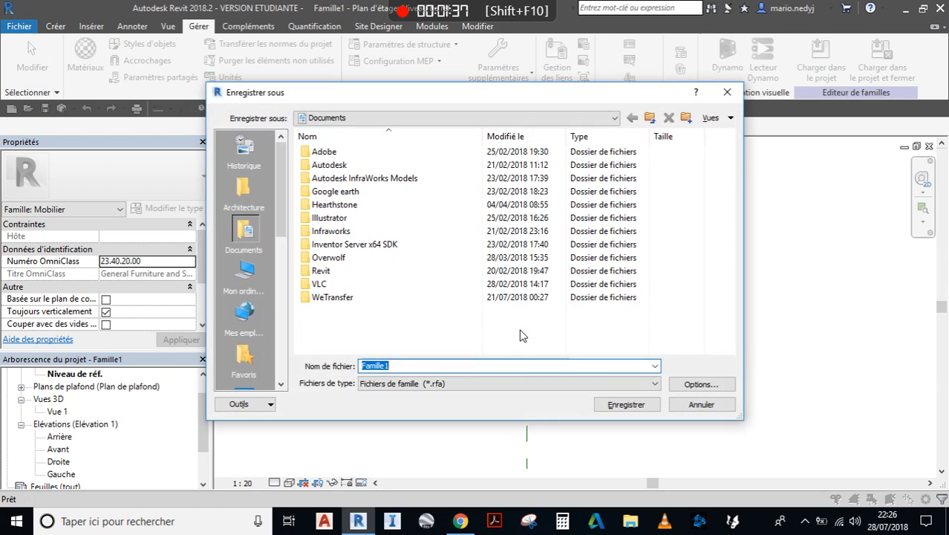
scroll(245, 268, down, 3)
click(245, 271)
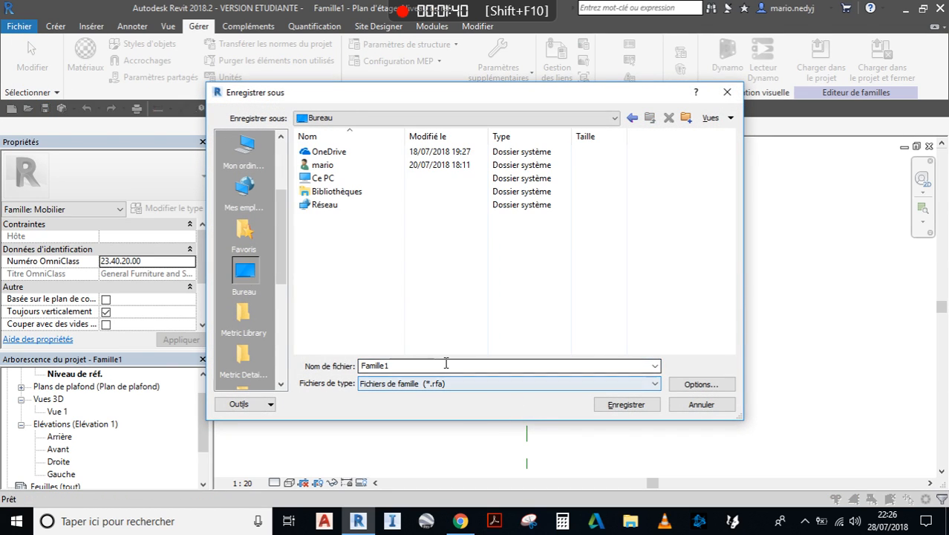
text(Table b)
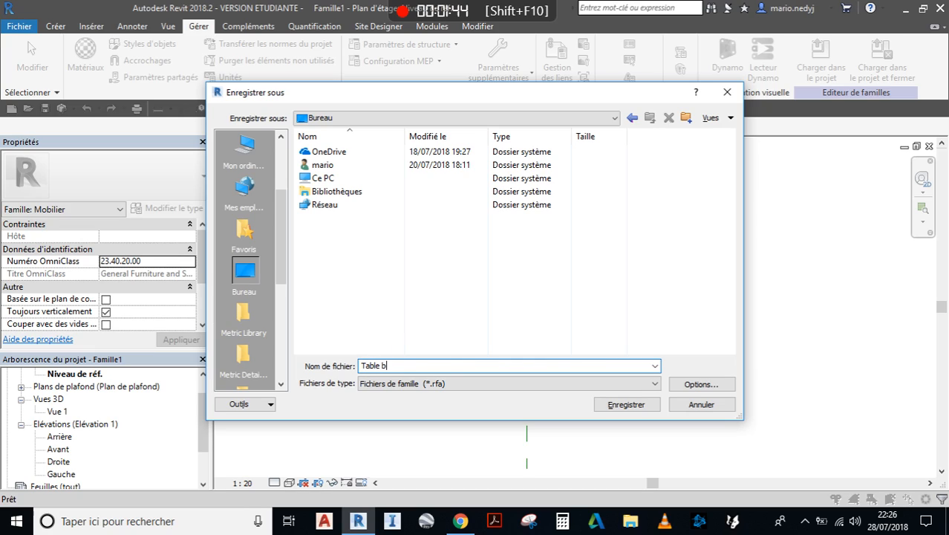
text(asse design 1)
key(Return)
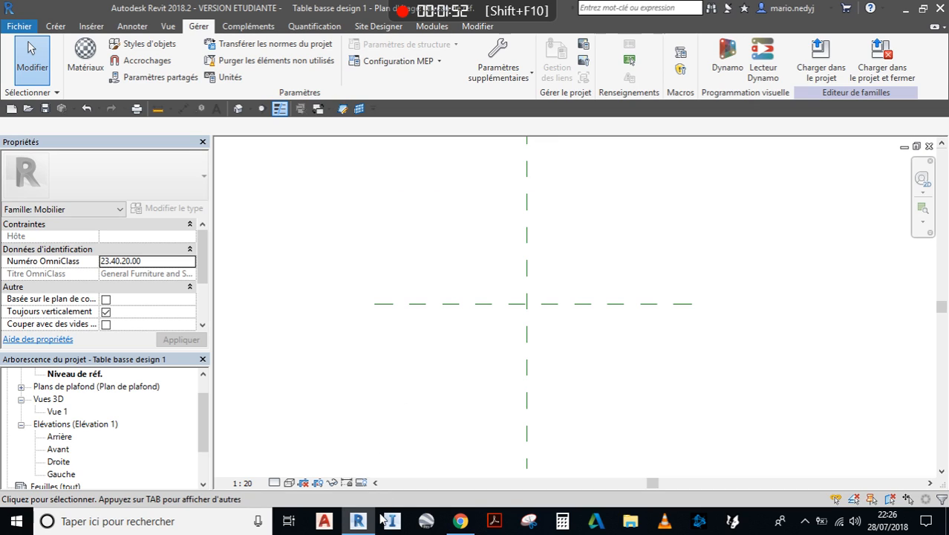
Check the reference table photo in Chrome, and in Revit add reference planes offset 60 cm on both sides of the horizontal centre plane
click(461, 521)
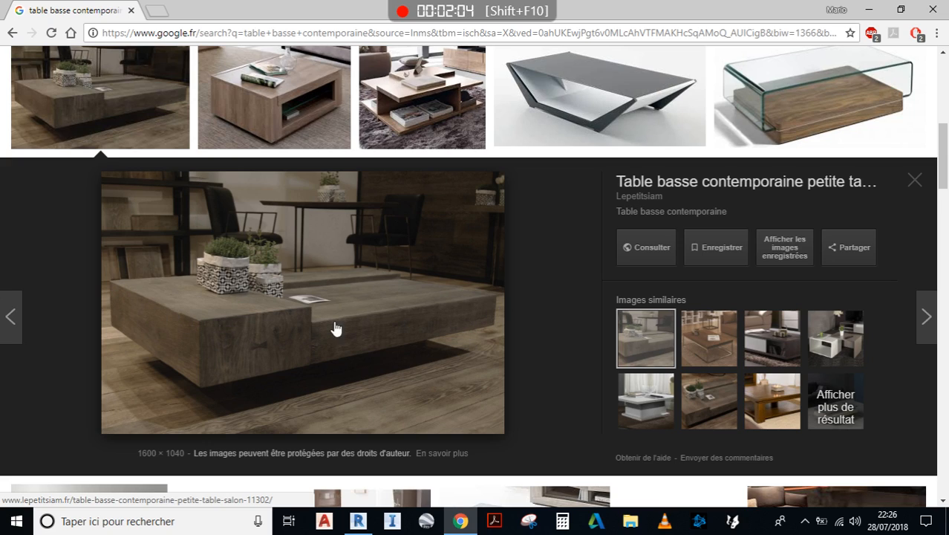
click(357, 522)
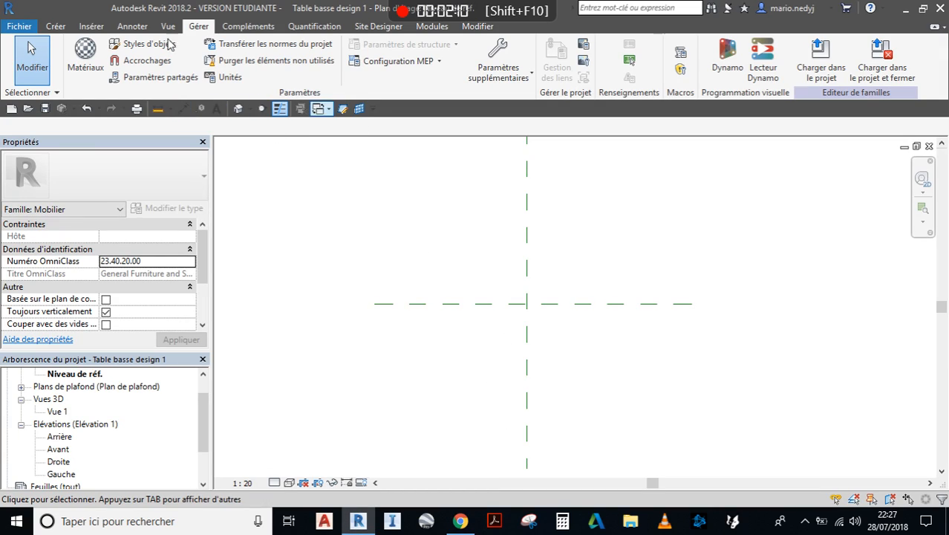
click(57, 26)
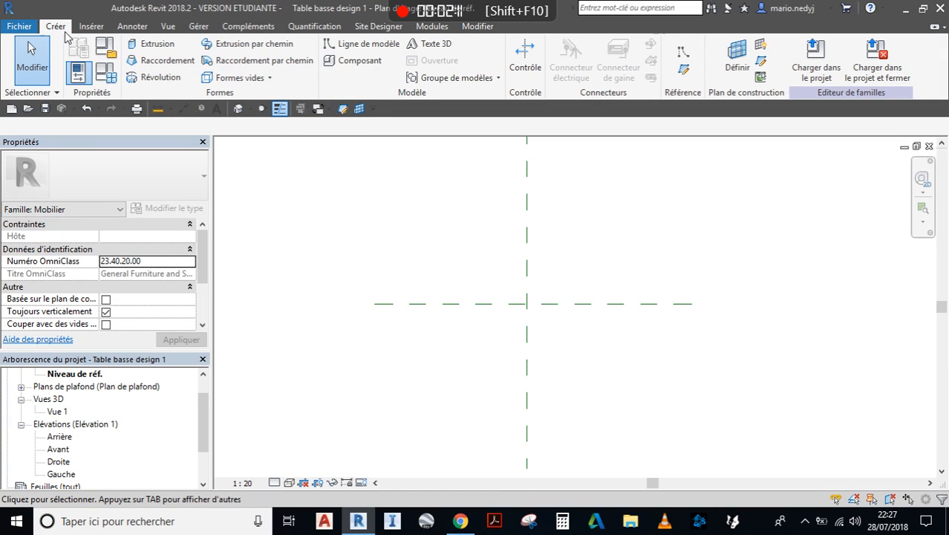
click(684, 69)
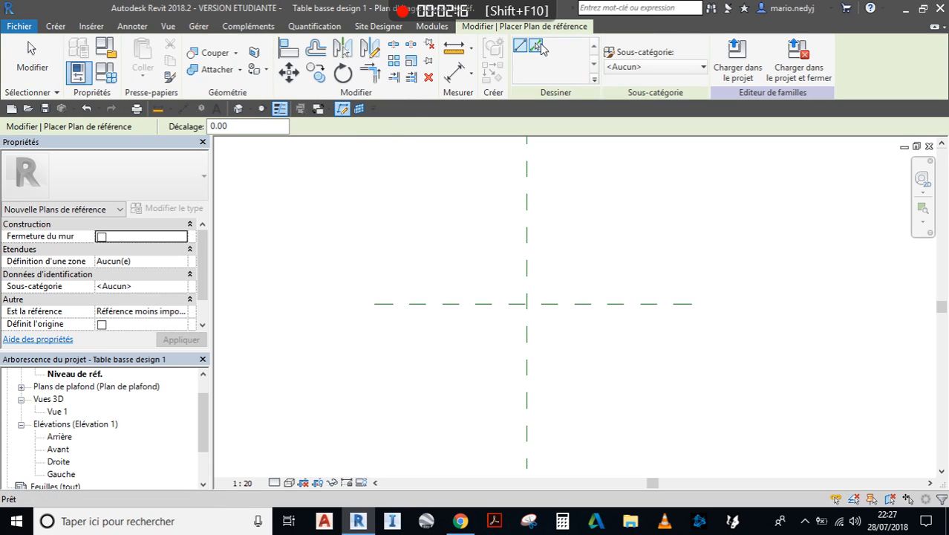
click(536, 45)
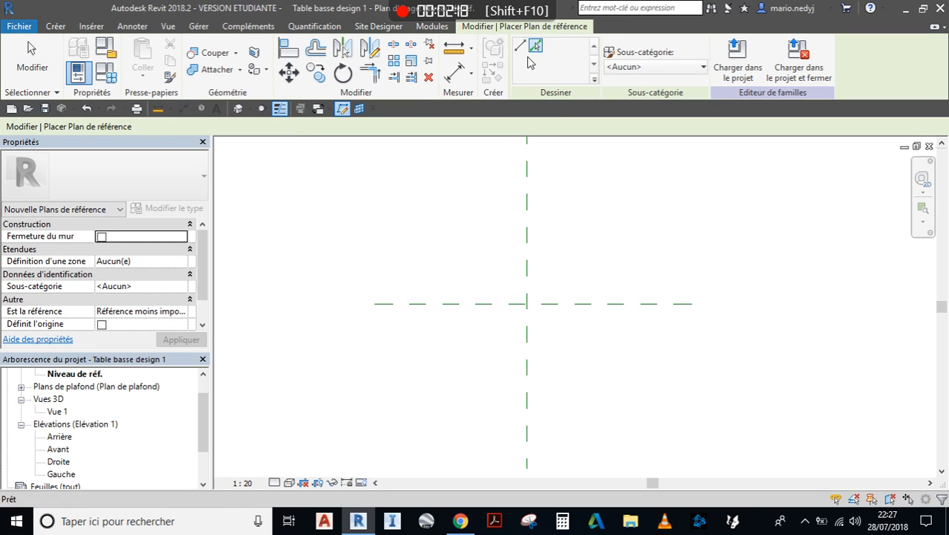
double_click(239, 128)
text(60)
key(Return)
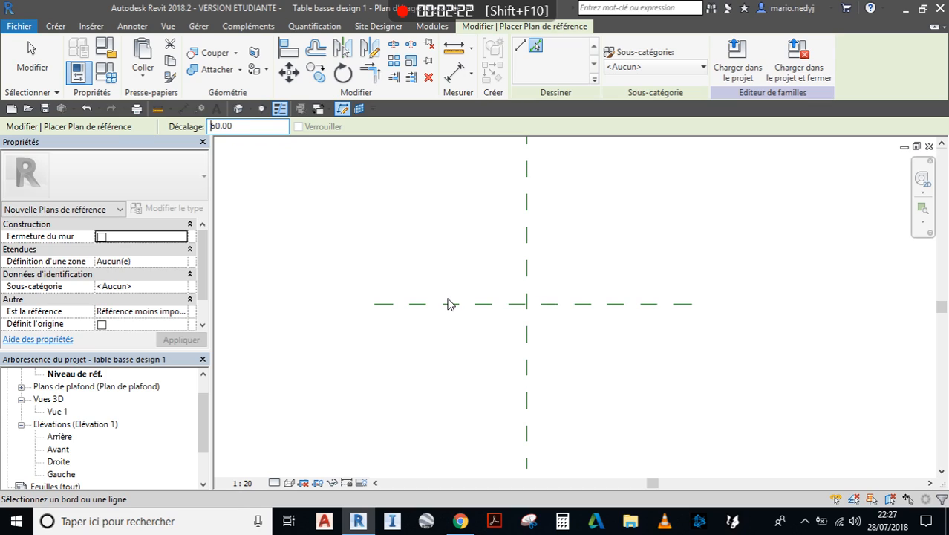
click(449, 302)
click(448, 309)
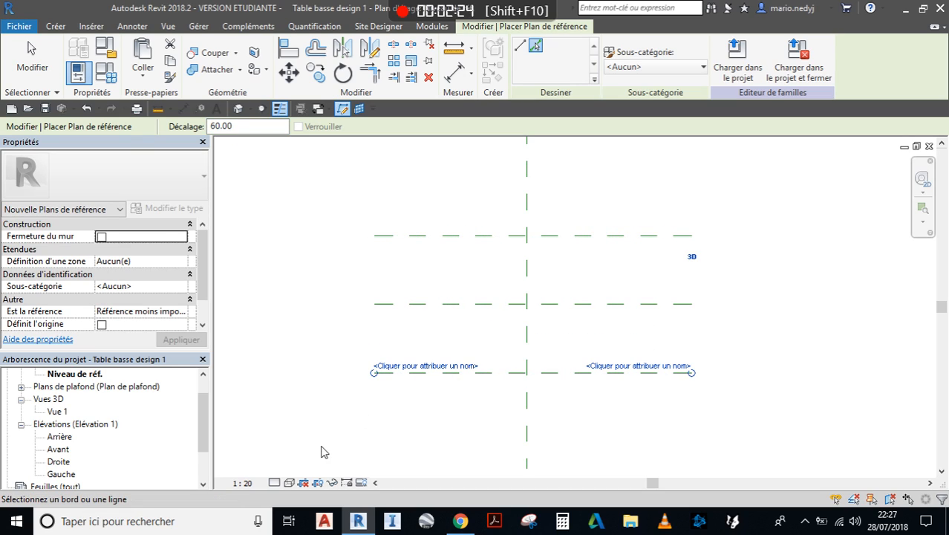
Add reference planes offset 90 cm on both sides of the vertical centre plane
drag(259, 124, 163, 125)
text(90)
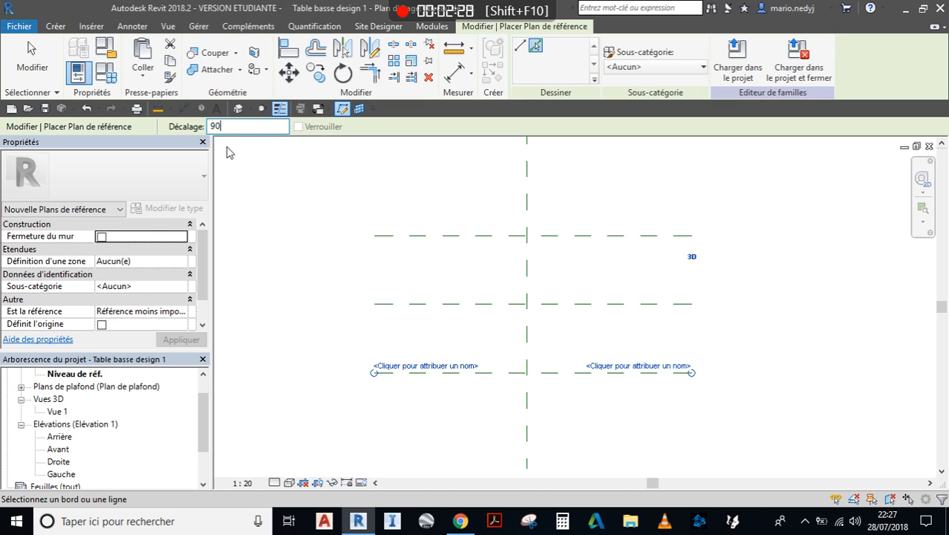
click(525, 268)
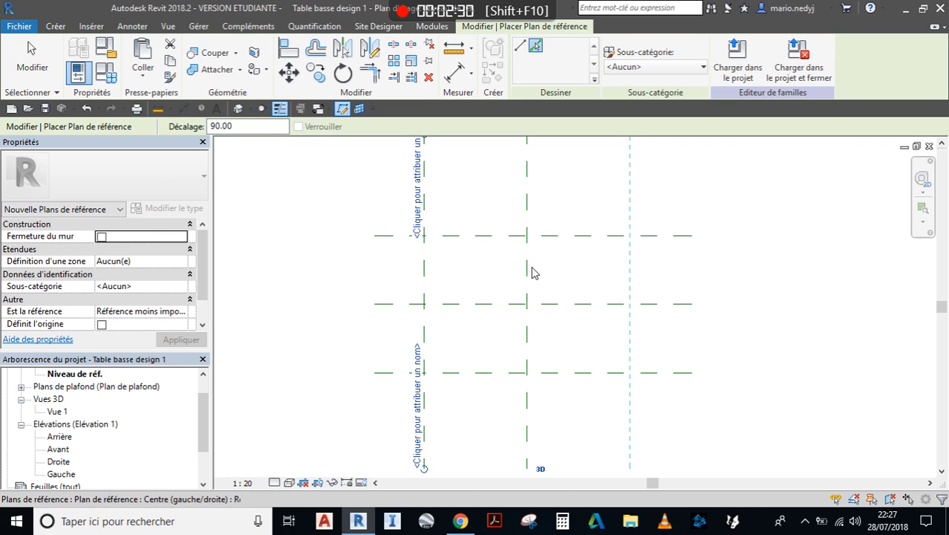
click(530, 269)
click(31, 60)
Set the left vertical reference plane's distance from the centre plane to 100 cm
scroll(355, 300, down, 1)
middle_drag(355, 301, 321, 315)
click(383, 224)
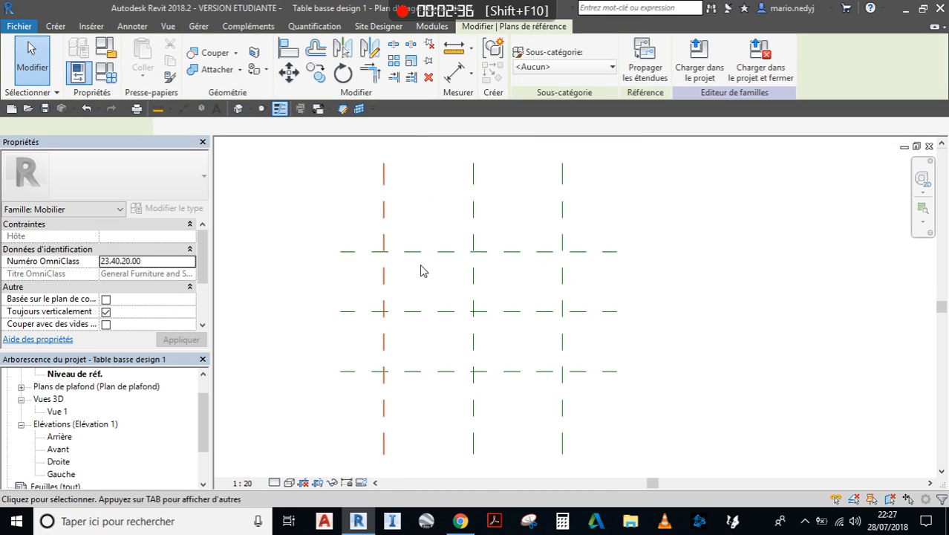
click(431, 213)
text(100)
key(Return)
Delete the vertical reference plane to the right of the centre plane
click(537, 206)
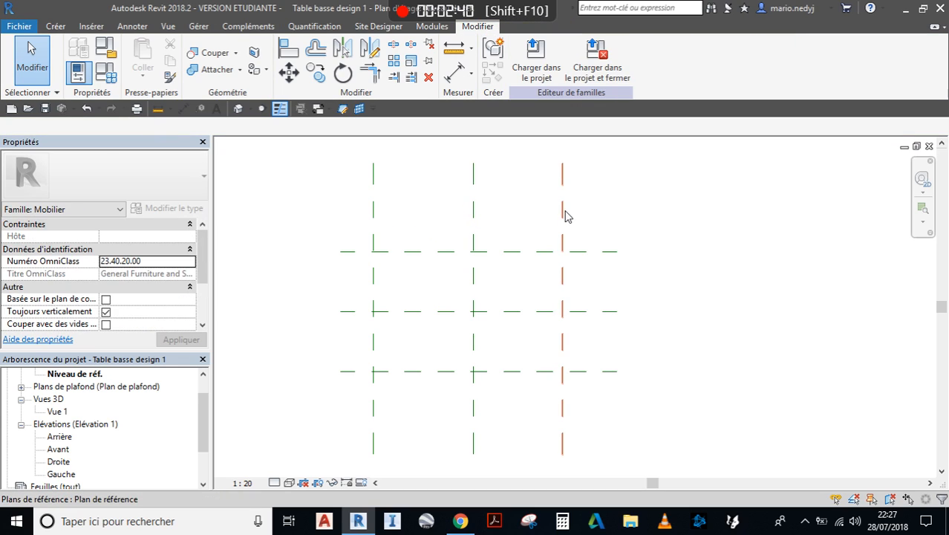
click(564, 215)
key(Delete)
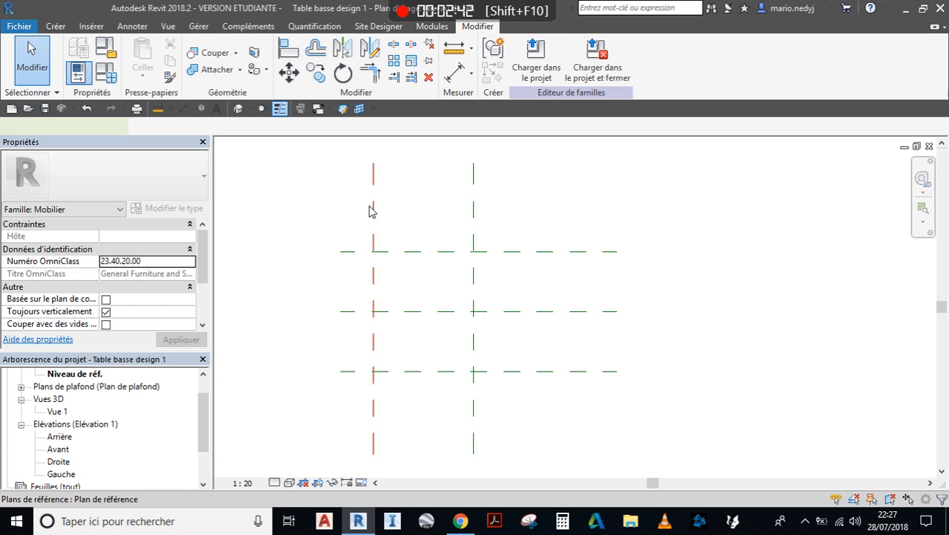
Mirror the left vertical reference plane about the vertical centre plane
click(372, 211)
click(343, 47)
click(473, 187)
click(672, 290)
middle_drag(458, 280, 487, 274)
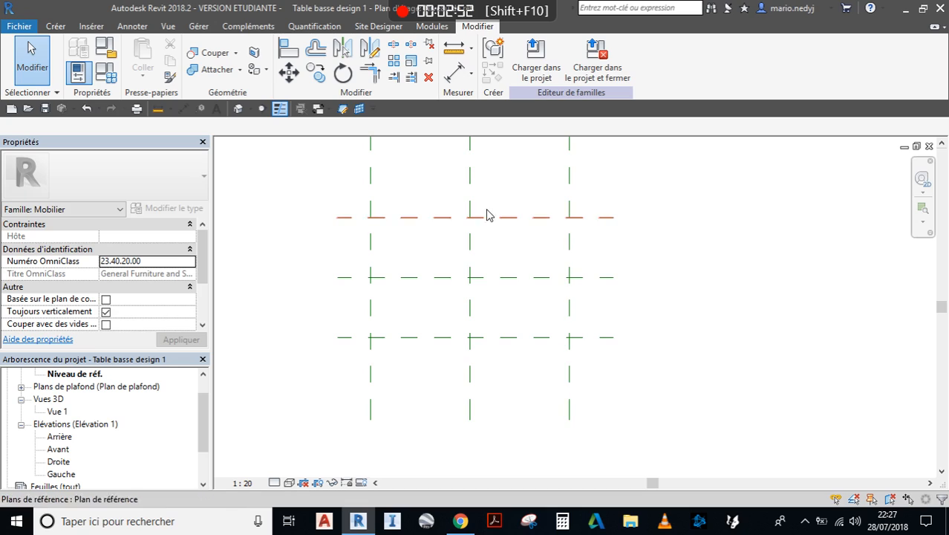
Open the Avant elevation, check the table's height and base in the Chrome reference photo, and return to Revit
double_click(63, 449)
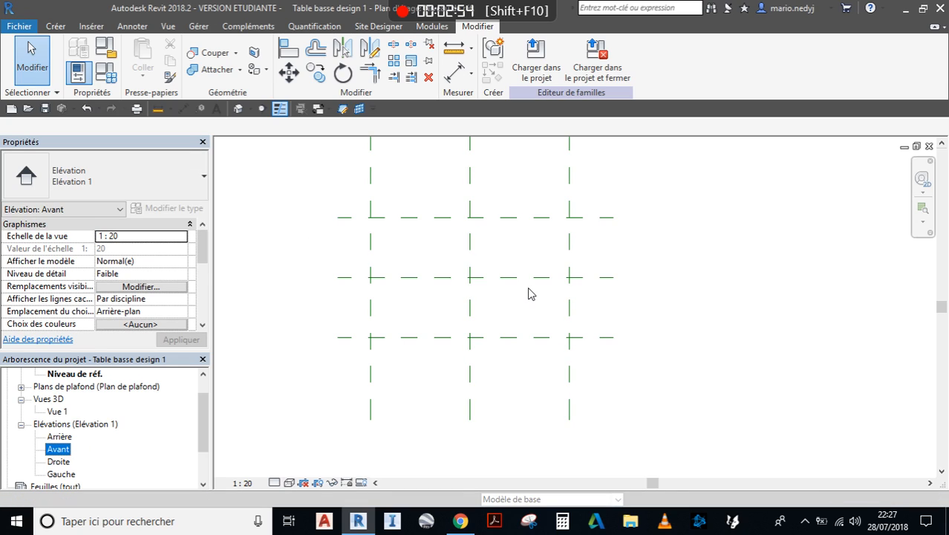
scroll(494, 377, up, 4)
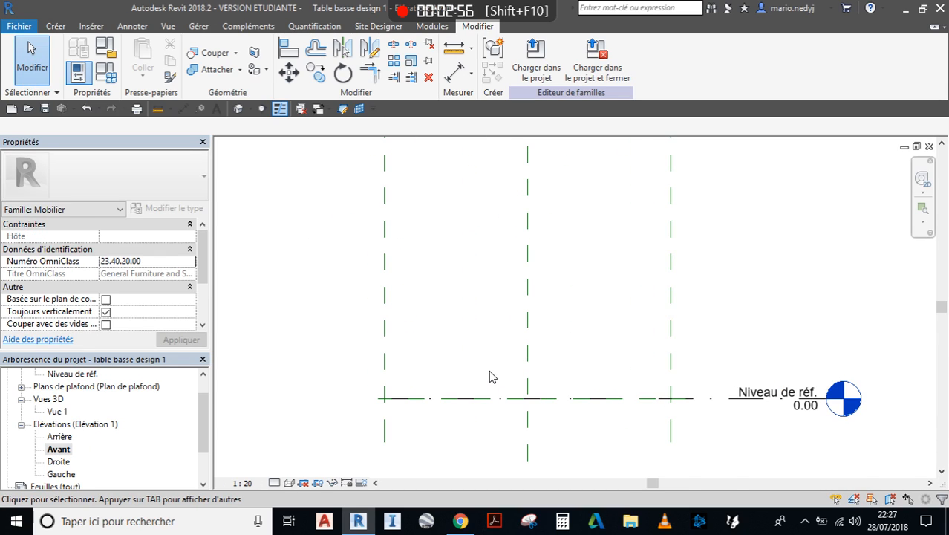
middle_drag(507, 377, 505, 376)
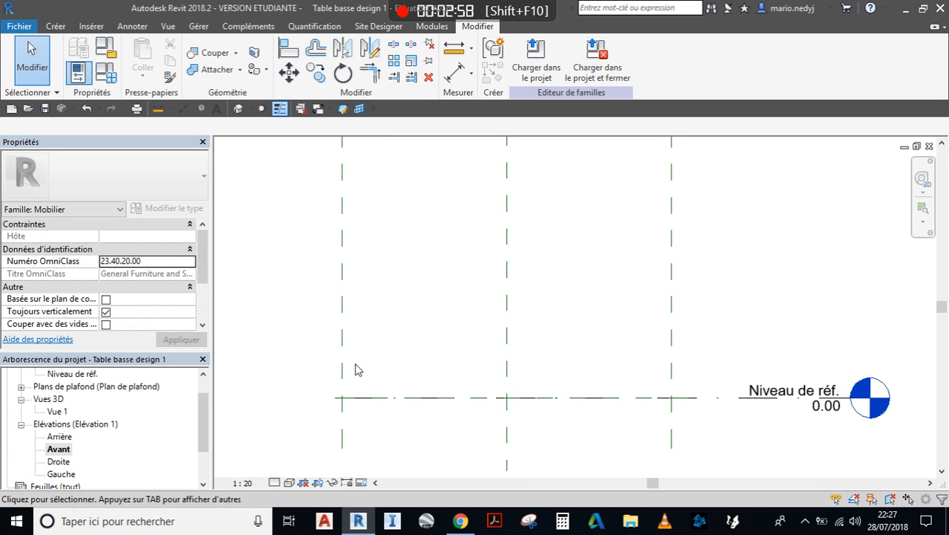
click(461, 521)
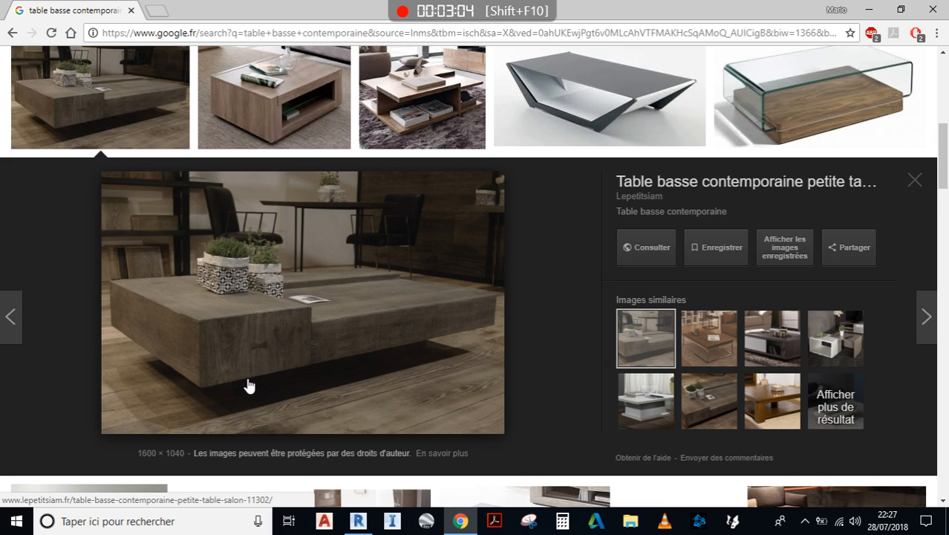
click(354, 523)
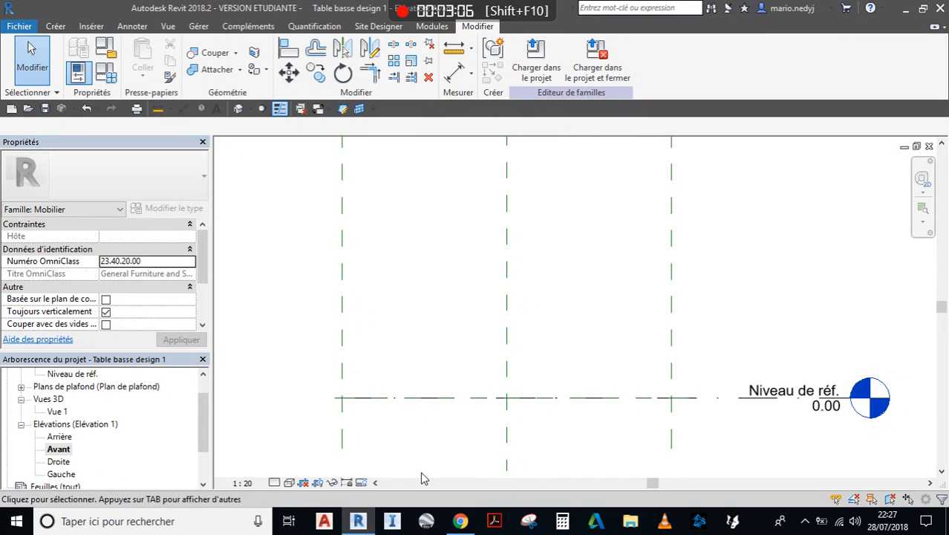
Add a reference plane offset 10 cm above the reference level
click(342, 109)
click(536, 46)
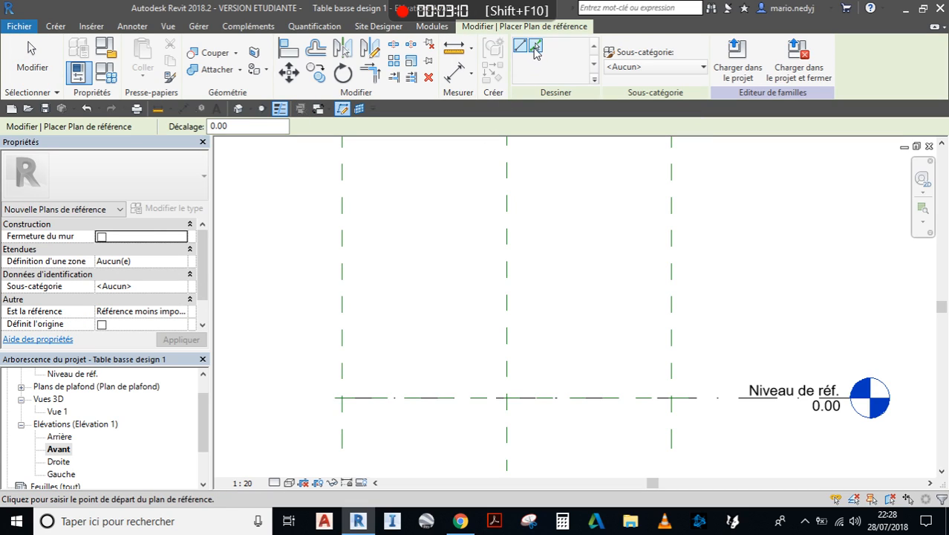
double_click(222, 126)
text(10.00)
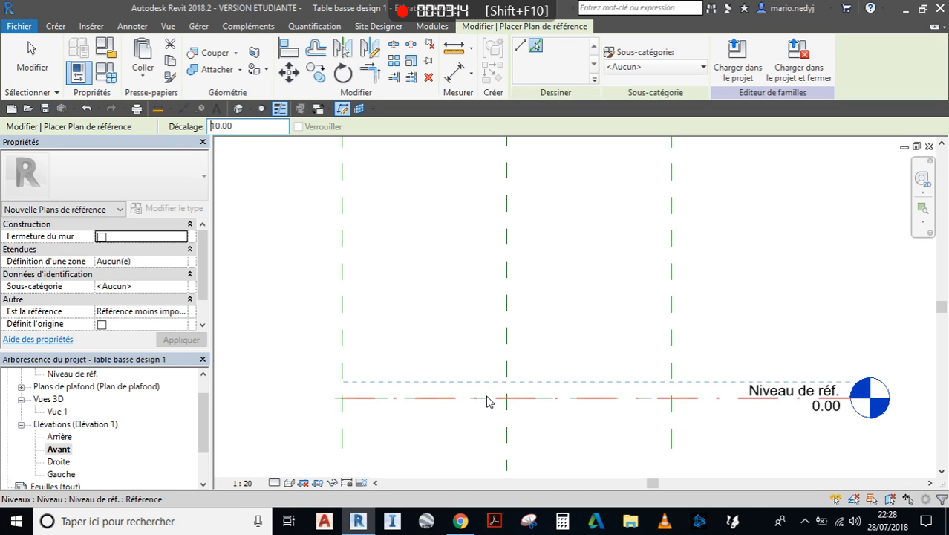
click(491, 398)
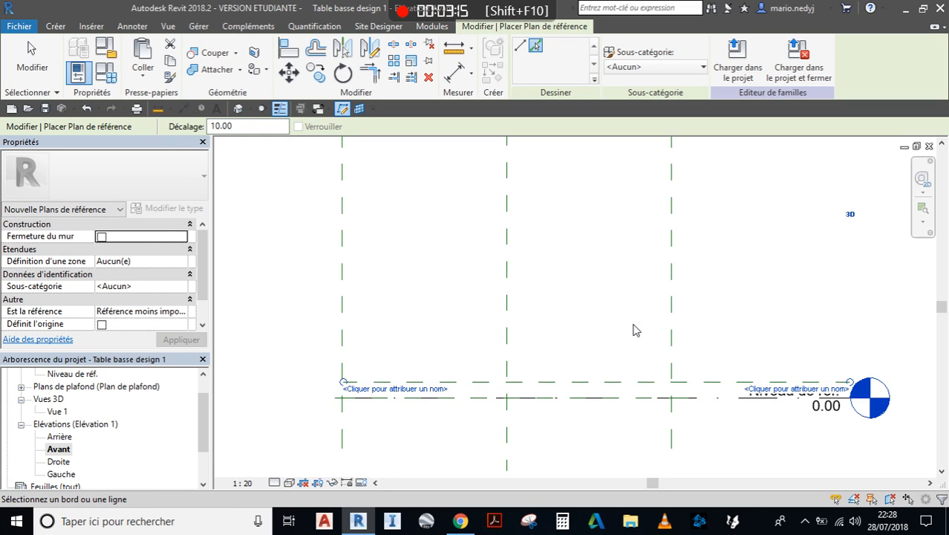
Check the table photo in Chrome again, and in Revit add a reference plane offset 20 cm above the 10 cm plane
click(460, 521)
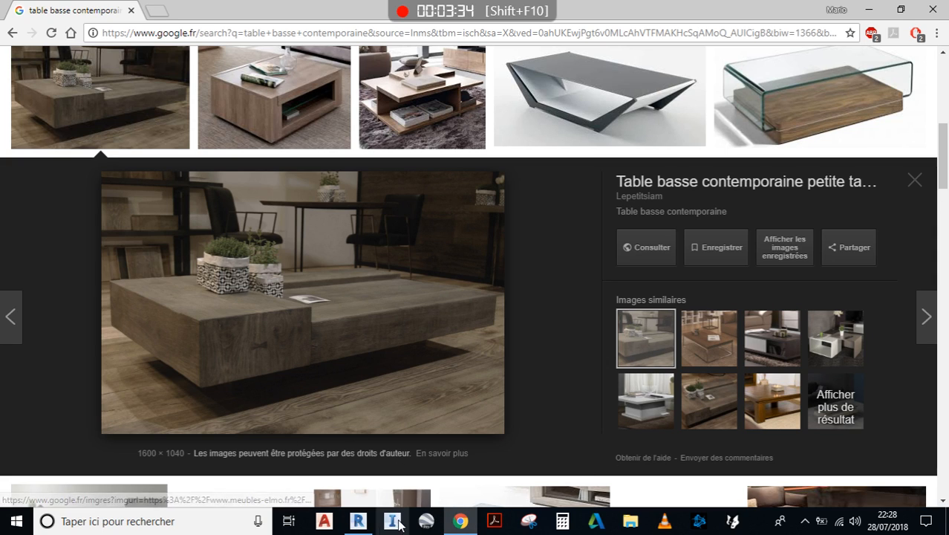
click(358, 521)
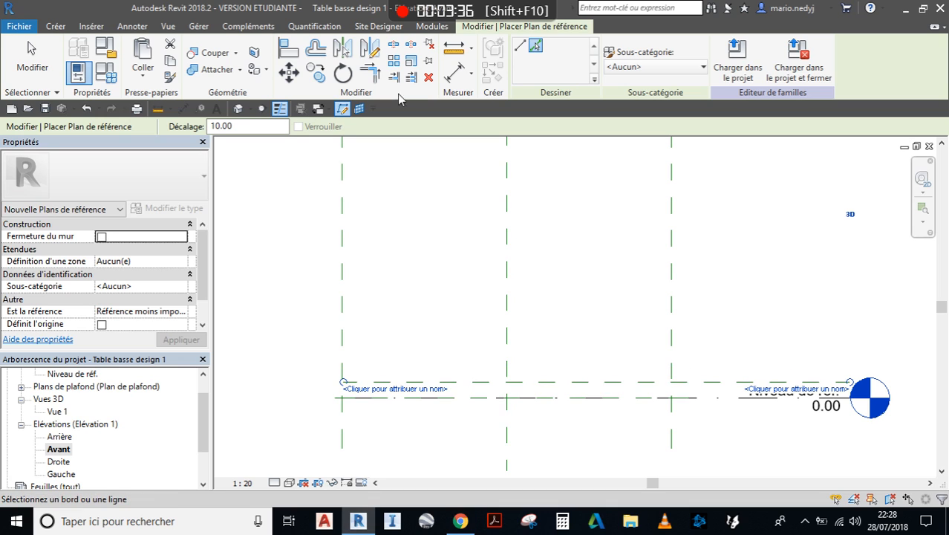
double_click(253, 127)
text(20)
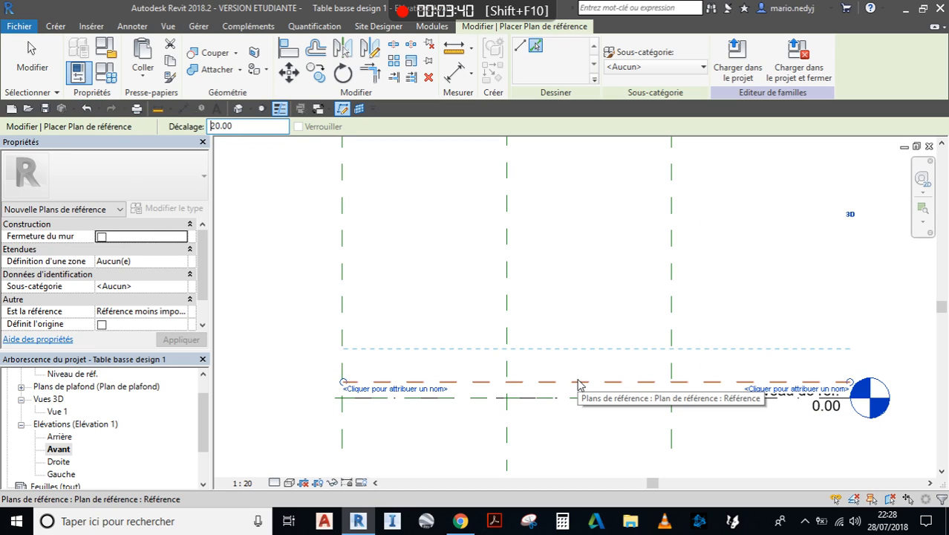
click(578, 384)
Add two more reference planes offset 24 cm and 28 cm above the 10 cm plane
scroll(602, 315, up, 1)
double_click(262, 127)
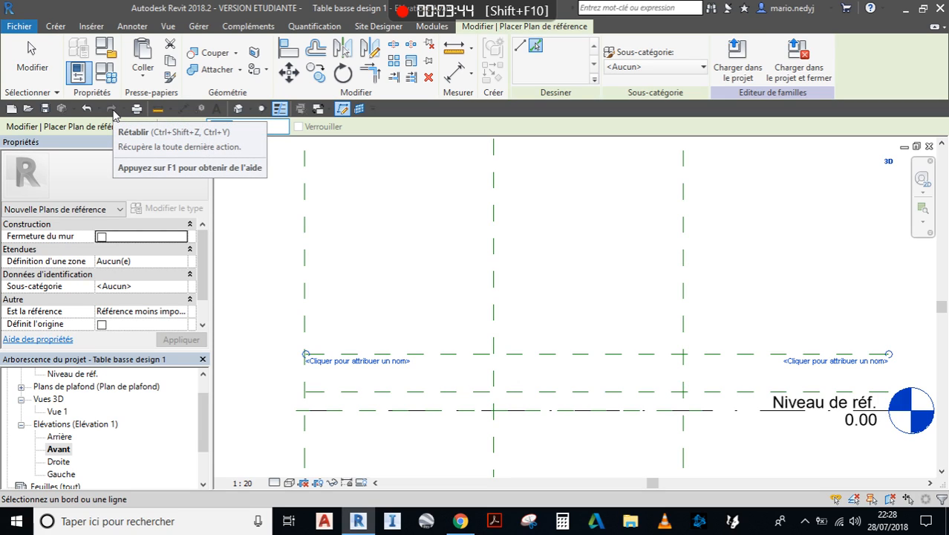
text(24)
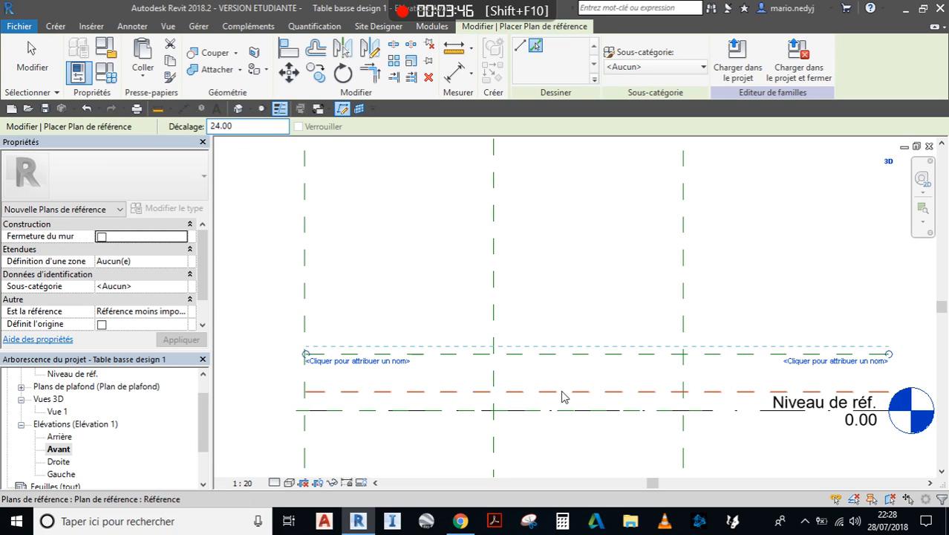
click(563, 398)
click(254, 126)
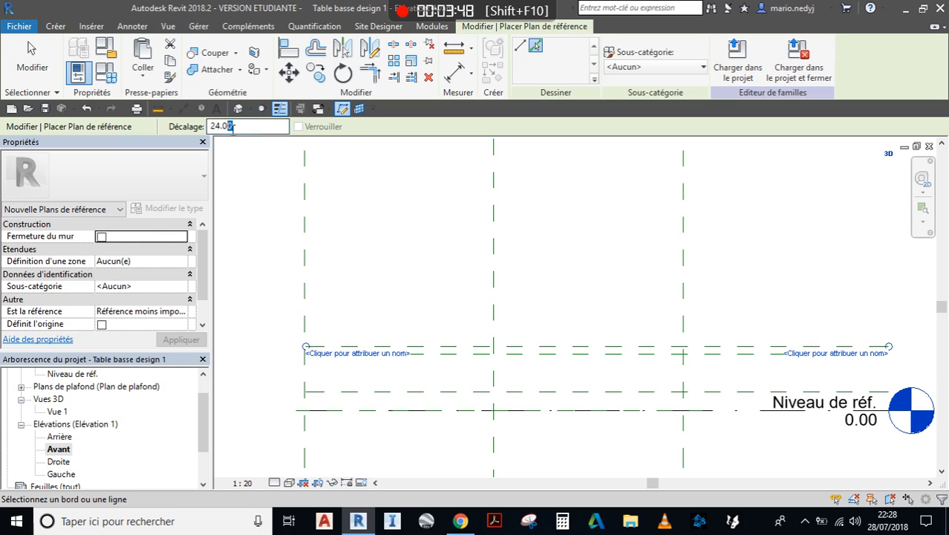
click(551, 396)
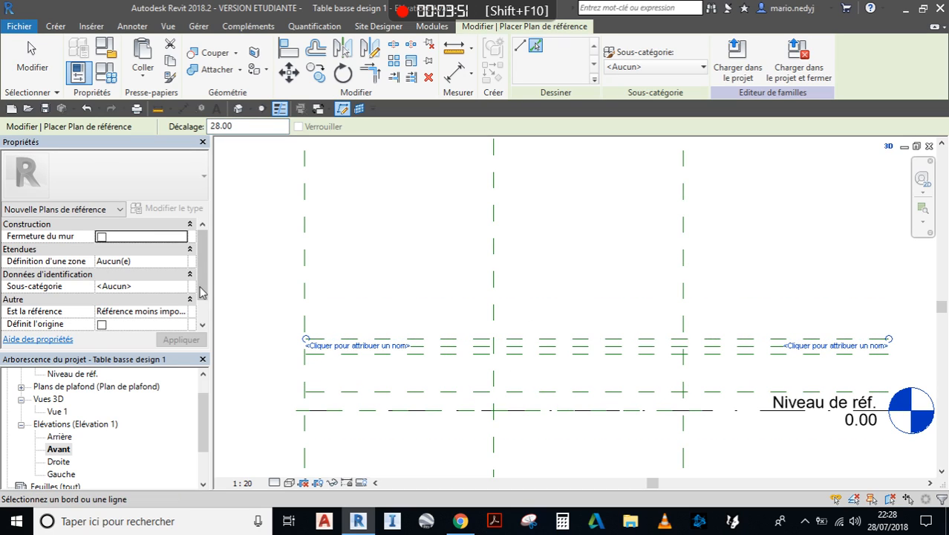
click(32, 56)
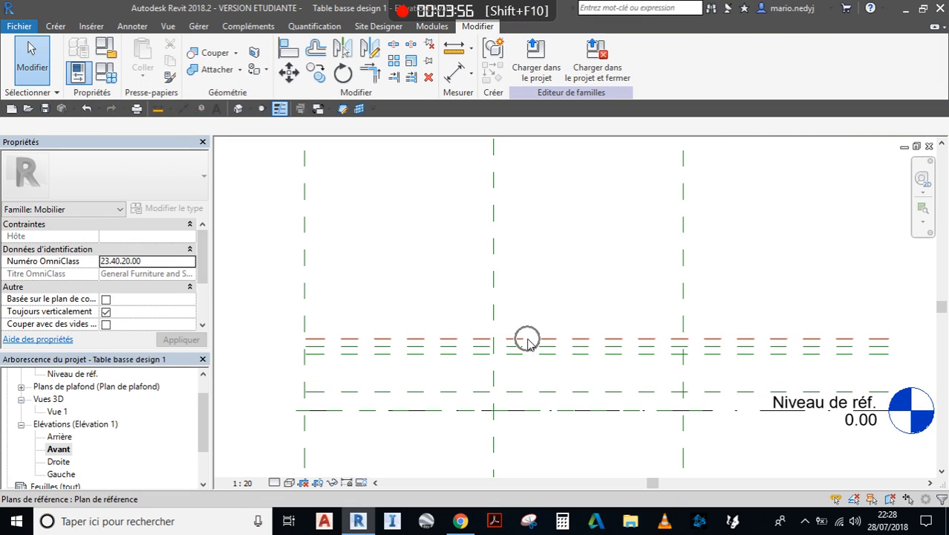
Open the Niveau de réf. floor plan, examine the tabletop layout in the Chrome reference photo, and return to Revit
scroll(51, 421, up, 2)
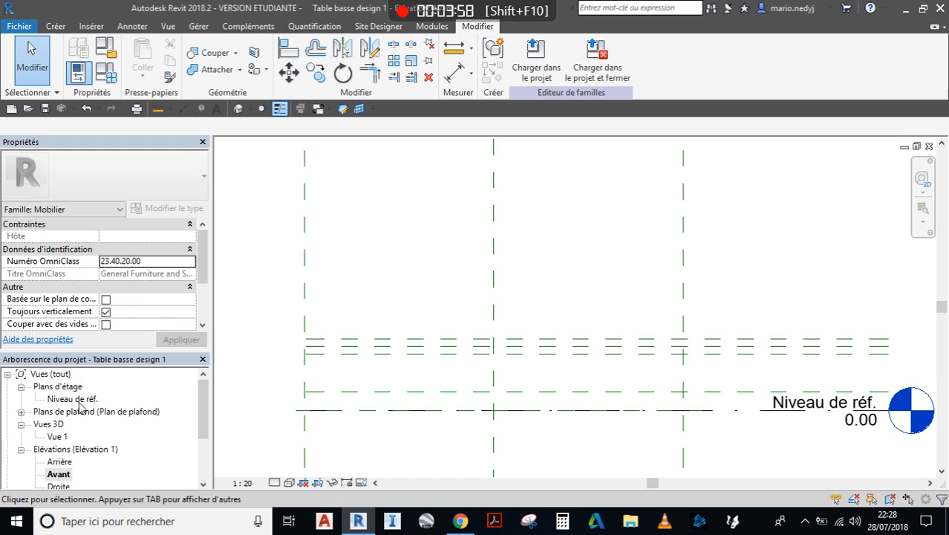
double_click(70, 401)
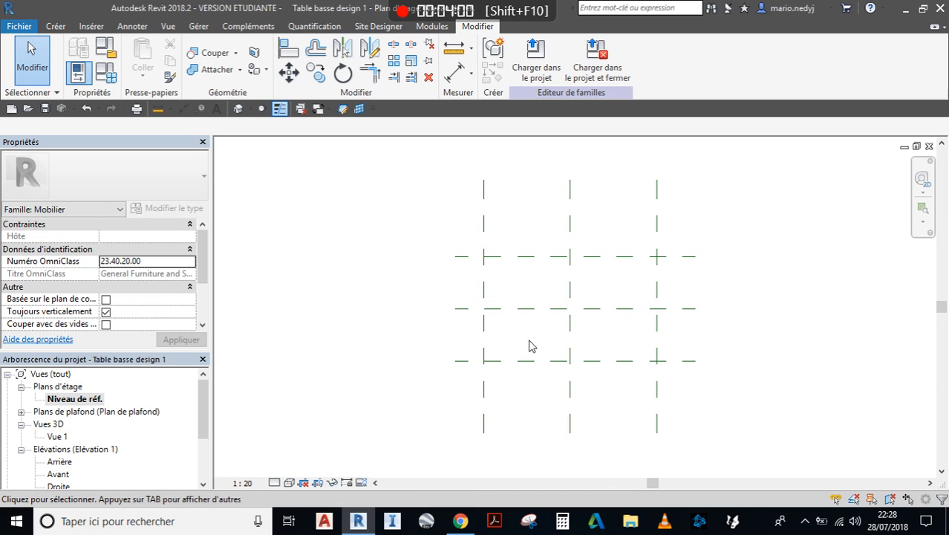
middle_drag(549, 325, 443, 331)
scroll(443, 330, up, 1)
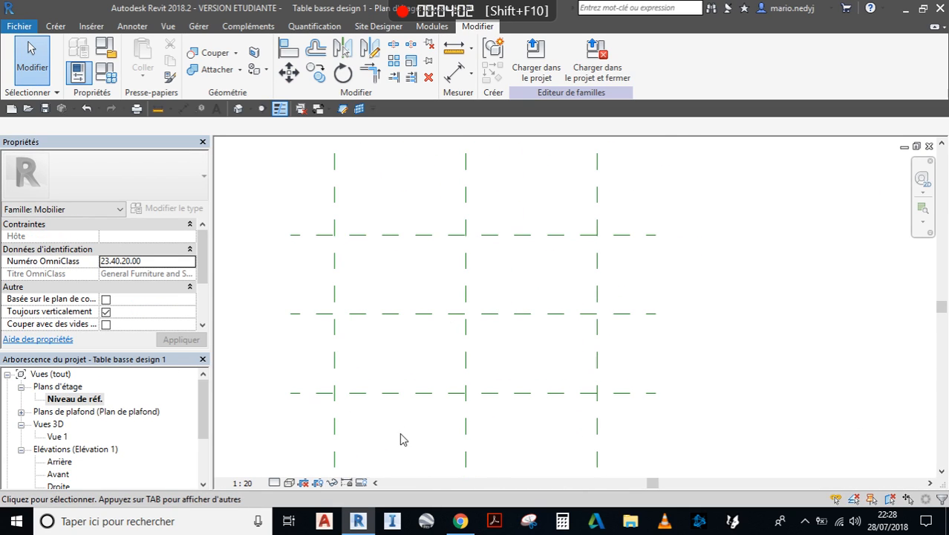
click(453, 525)
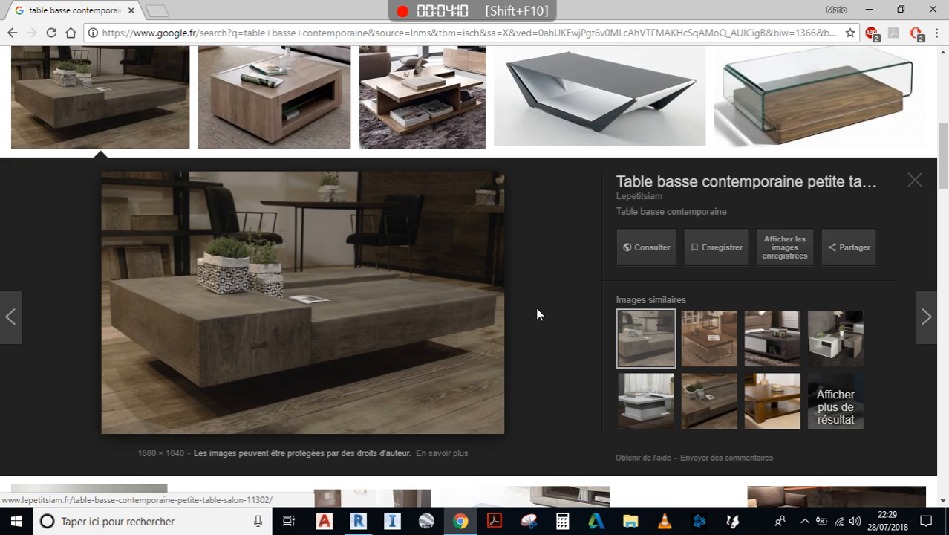
click(359, 522)
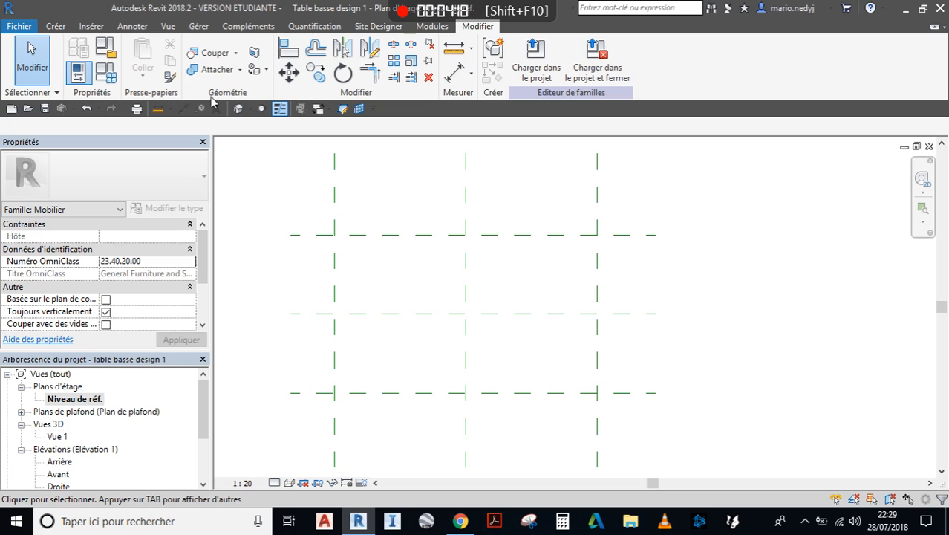
Add a vertical reference plane to the right of the leftmost vertical plane, offset by =200/3 cm
key(r)
key(p)
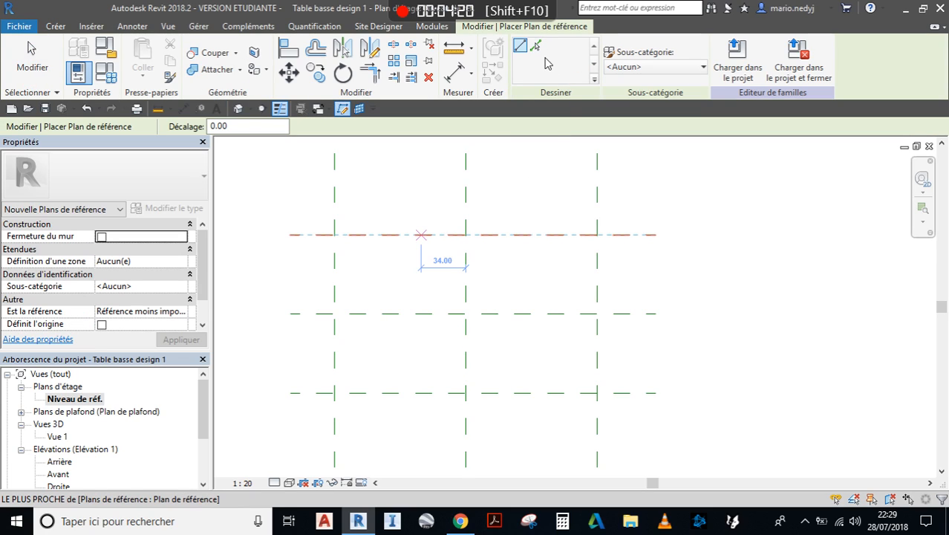
click(535, 46)
double_click(239, 128)
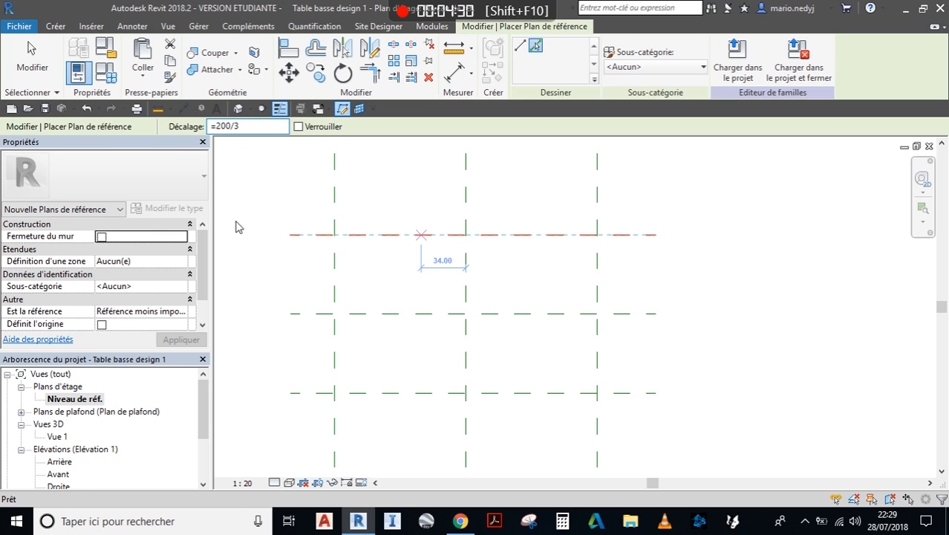
text(=200/3)
key(Return)
click(335, 293)
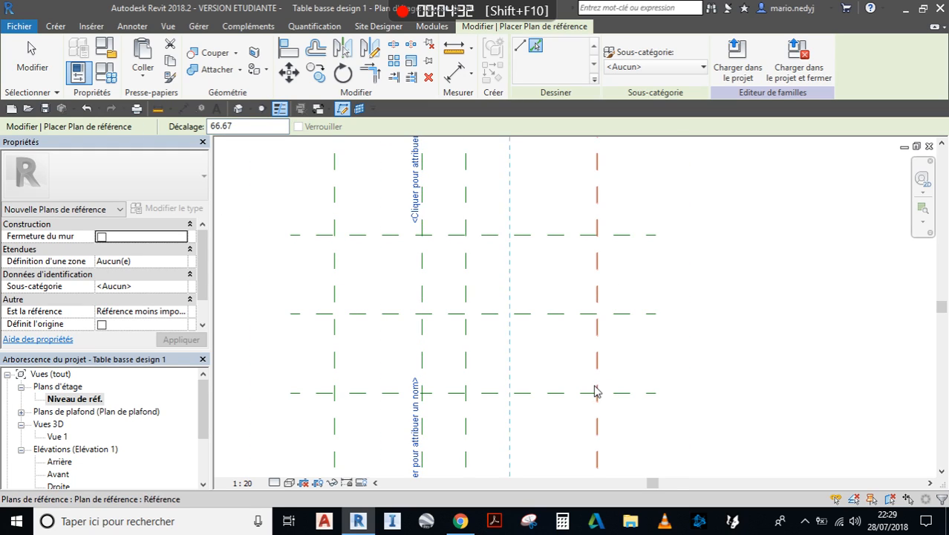
middle_drag(555, 352, 555, 320)
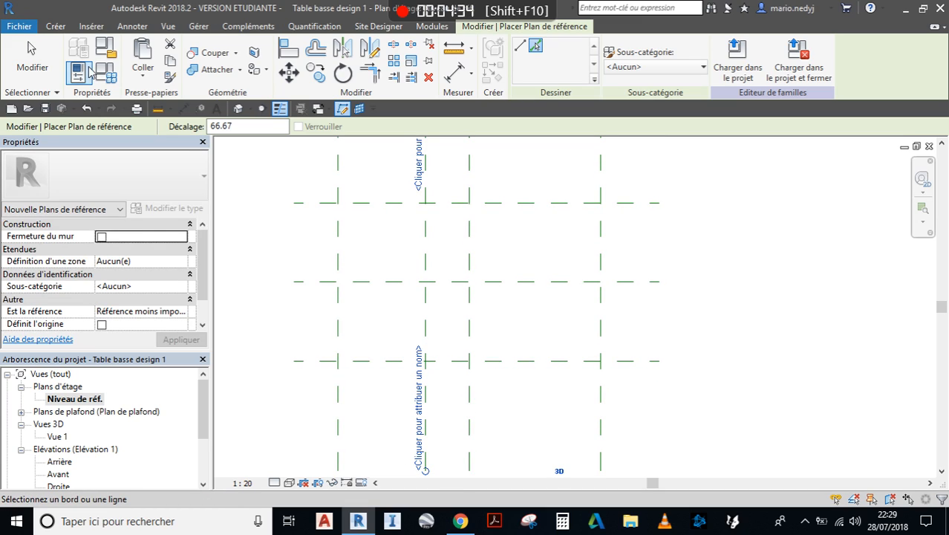
click(39, 62)
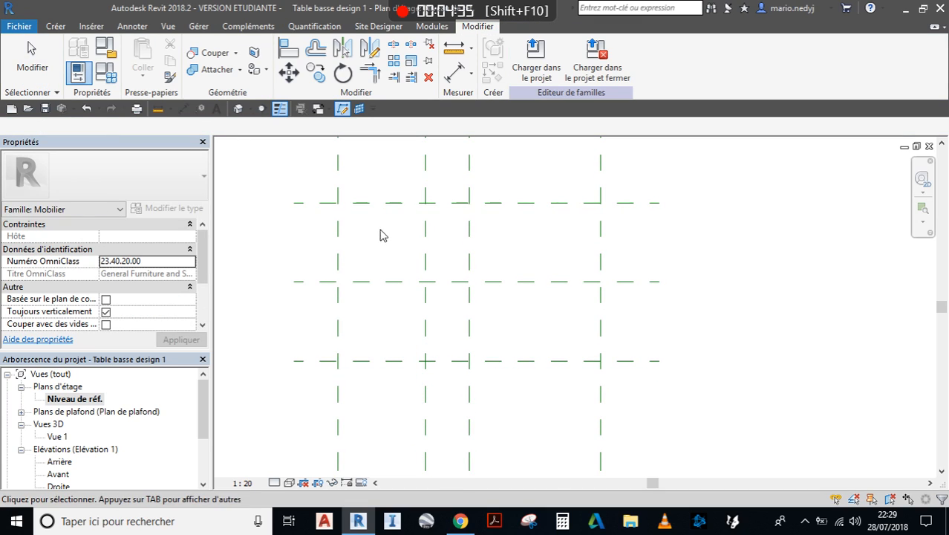
Measure the distance between the upper and lower horizontal reference planes along the rightmost vertical plane
click(454, 49)
click(600, 202)
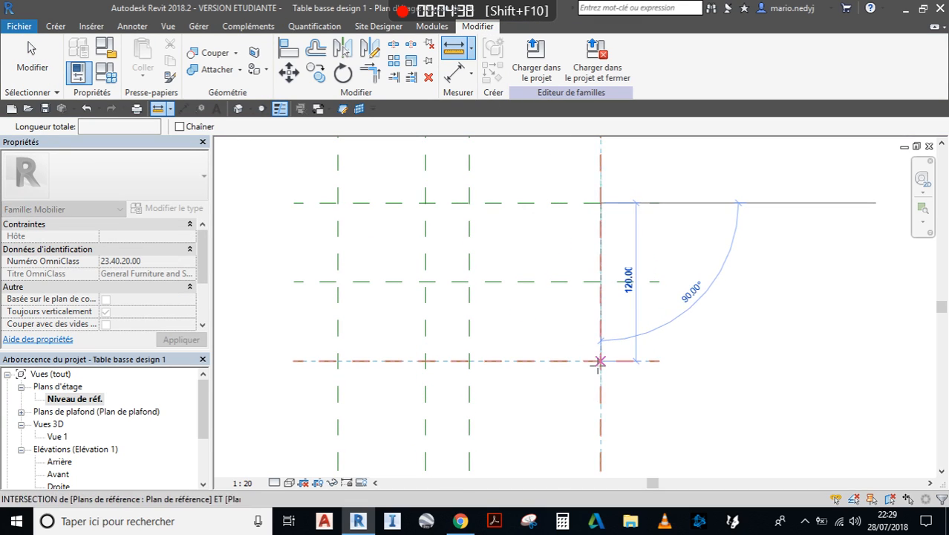
click(31, 61)
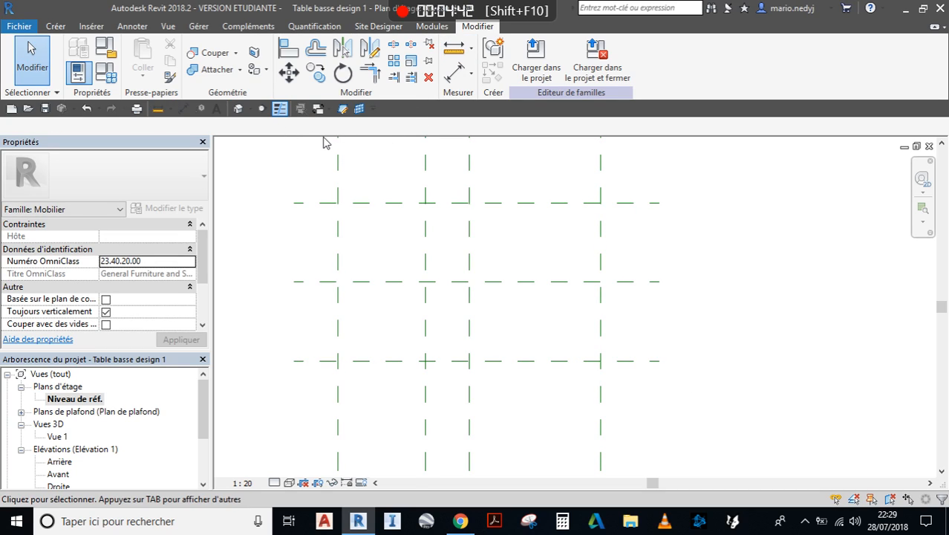
Add a horizontal reference plane below the uppermost horizontal plane, offset by =120/3 cm
click(342, 108)
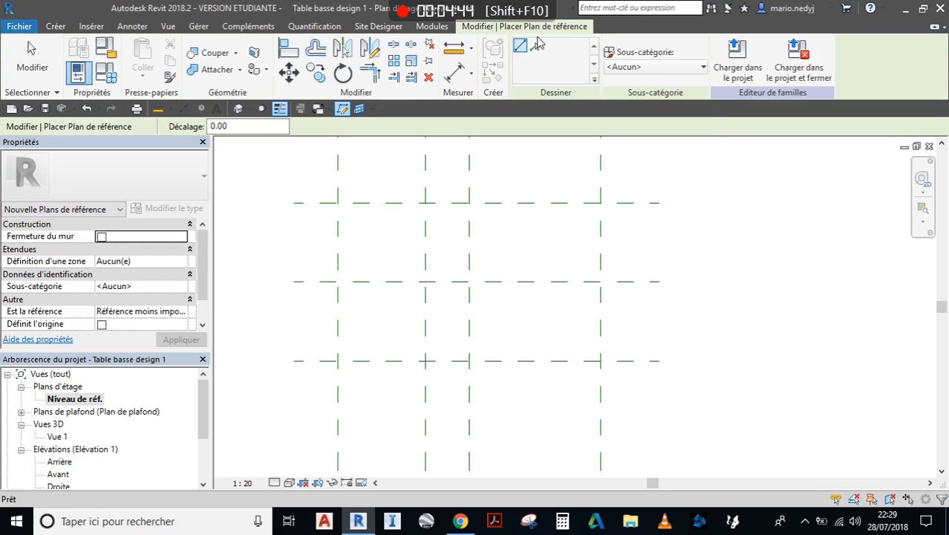
click(537, 49)
drag(227, 126, 162, 130)
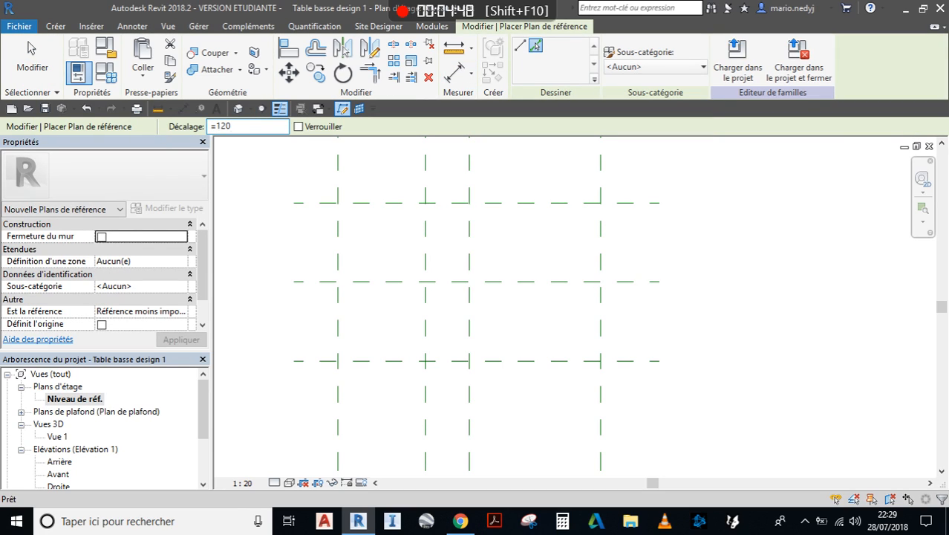
text(=120/3)
key(Return)
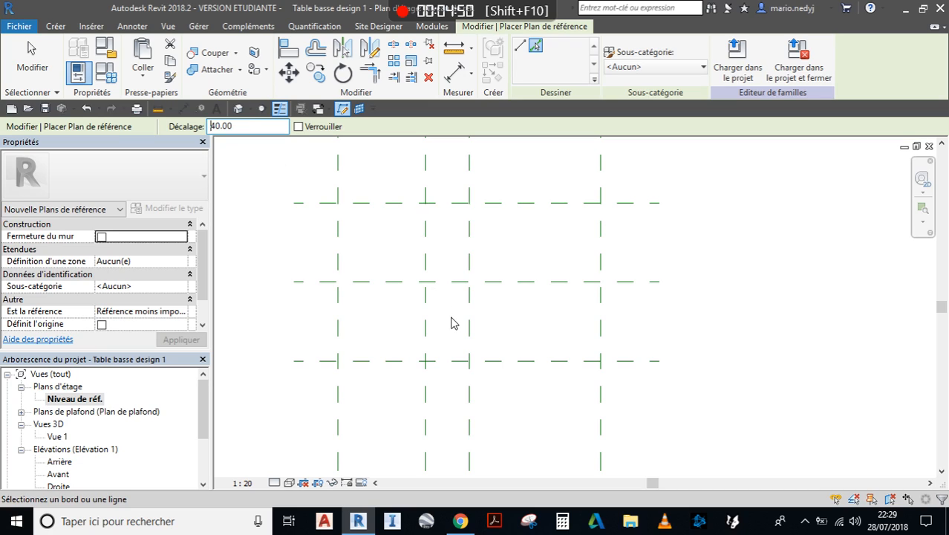
click(532, 211)
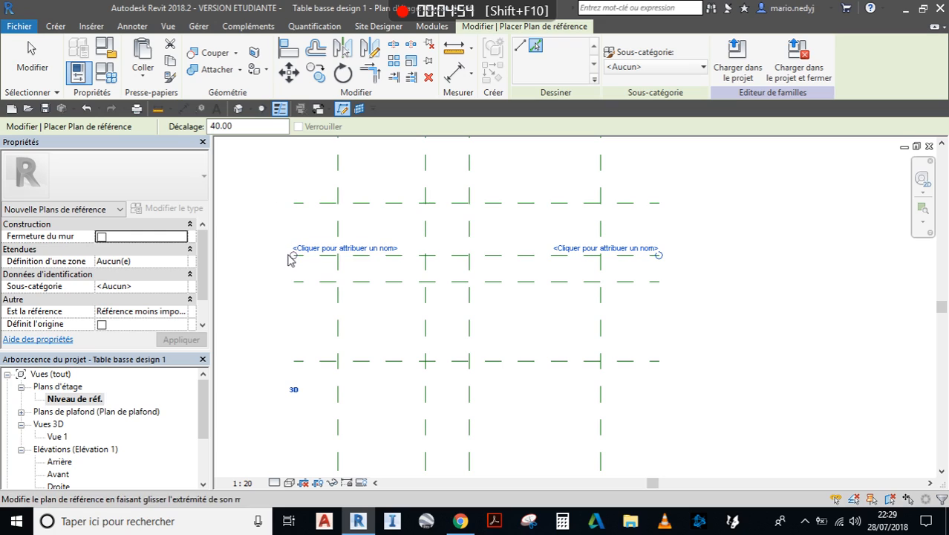
Shorten the left end of the new horizontal reference plane to the second vertical plane from the left
drag(296, 258, 424, 254)
key(Escape)
key(Escape)
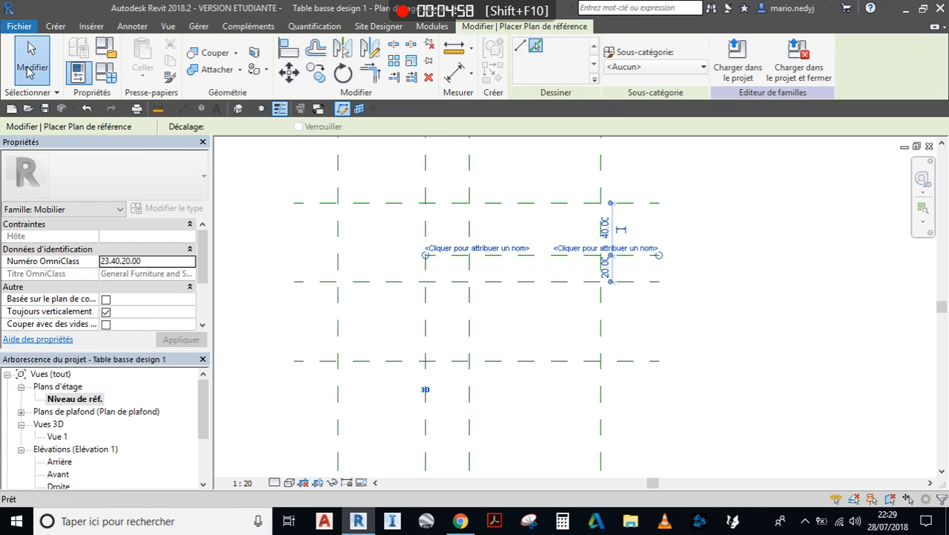
scroll(515, 320, up, 1)
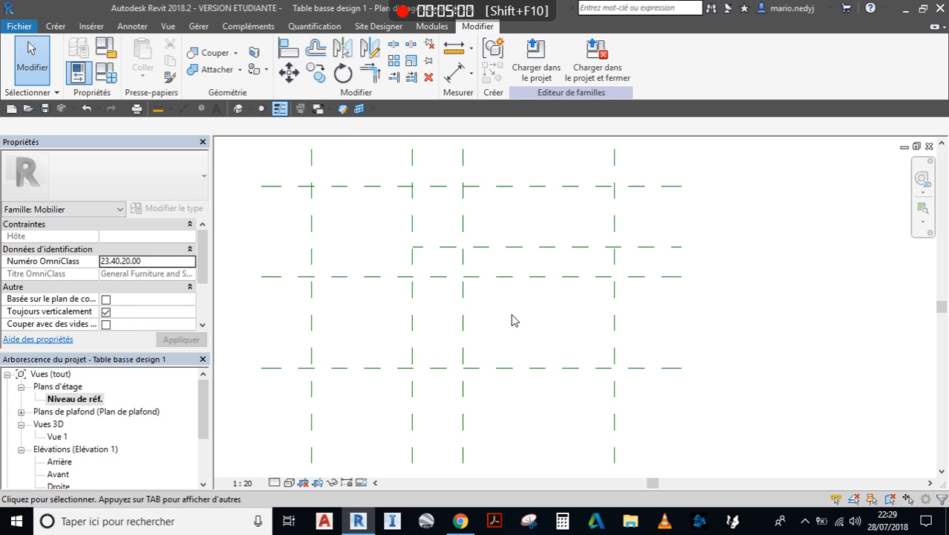
Start an extrusion in the Niveau de réf. plan and sketch a rectangle offset 20 cm inward from the outermost reference planes
scroll(514, 320, down, 2)
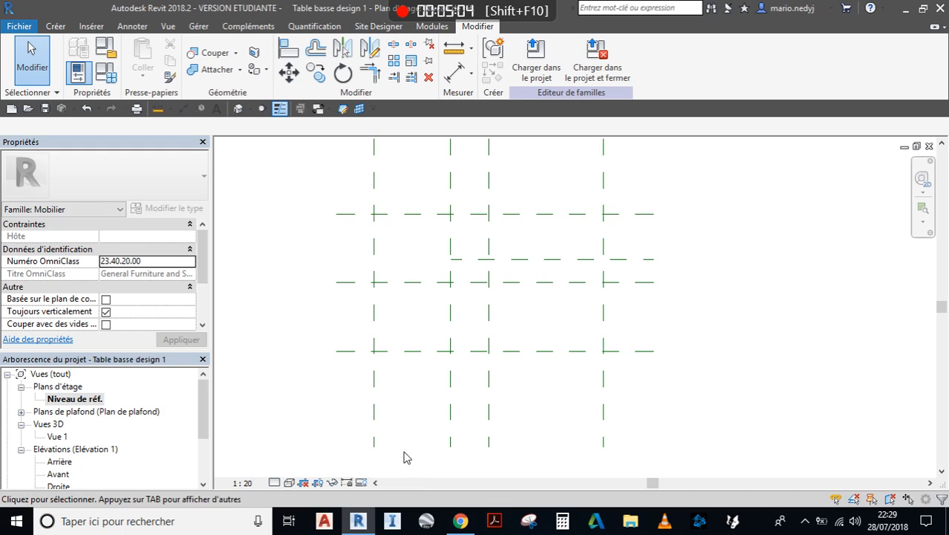
click(56, 26)
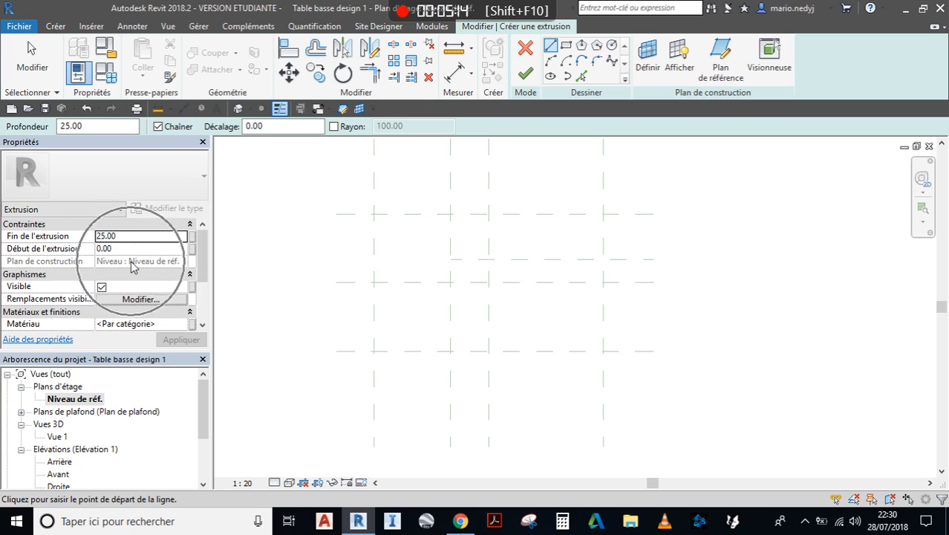
scroll(60, 465, down, 1)
double_click(58, 464)
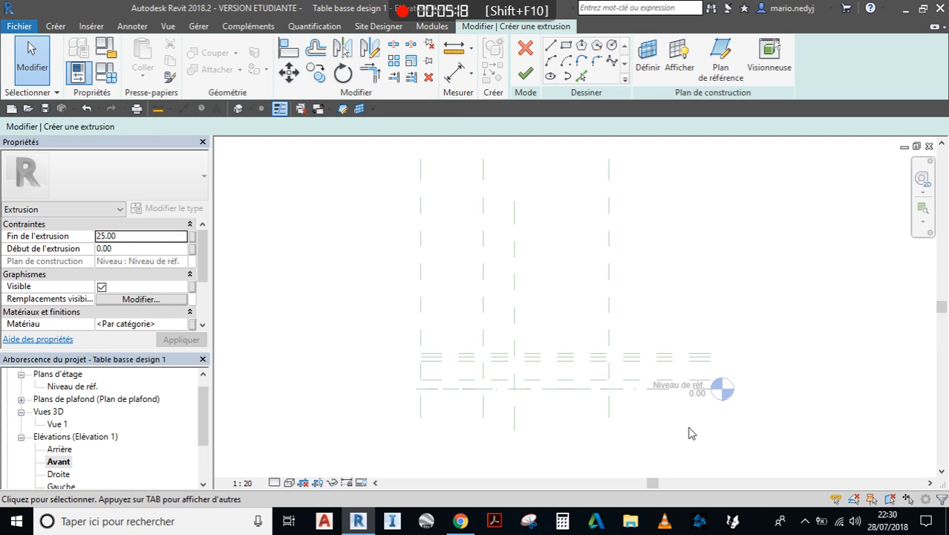
double_click(91, 387)
scroll(446, 265, up, 1)
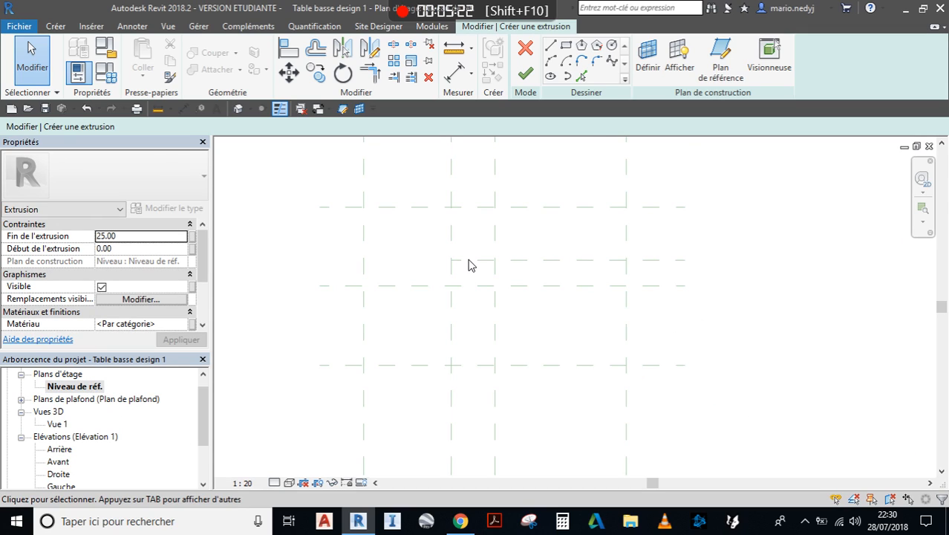
click(567, 46)
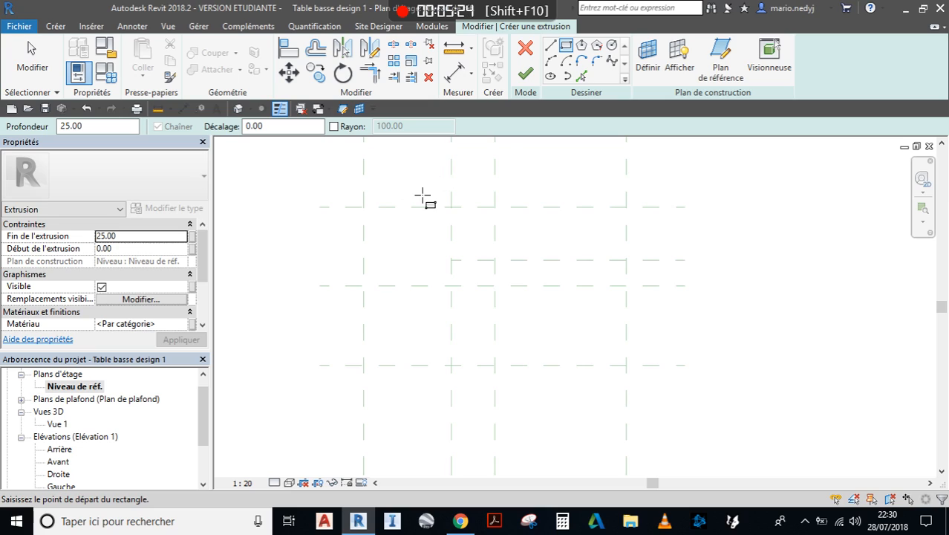
drag(262, 126, 190, 120)
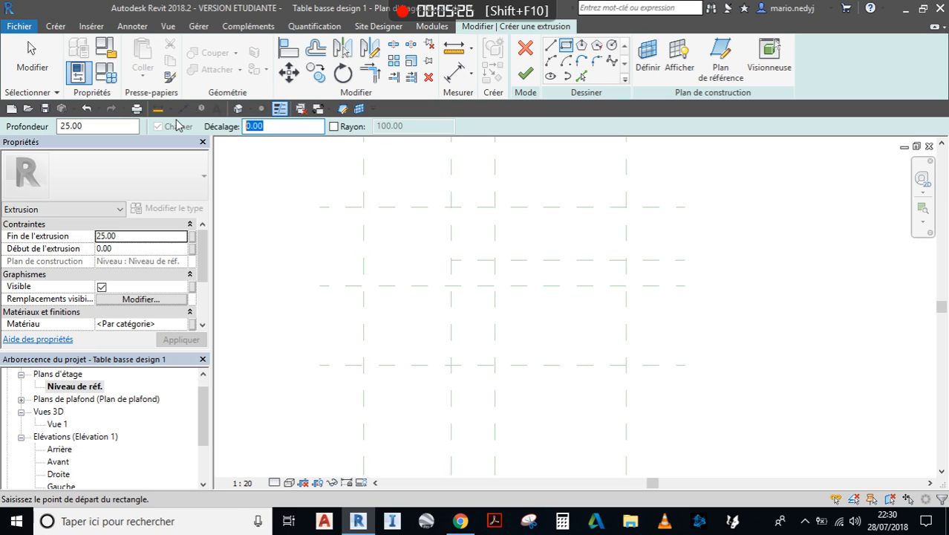
text(20)
key(Return)
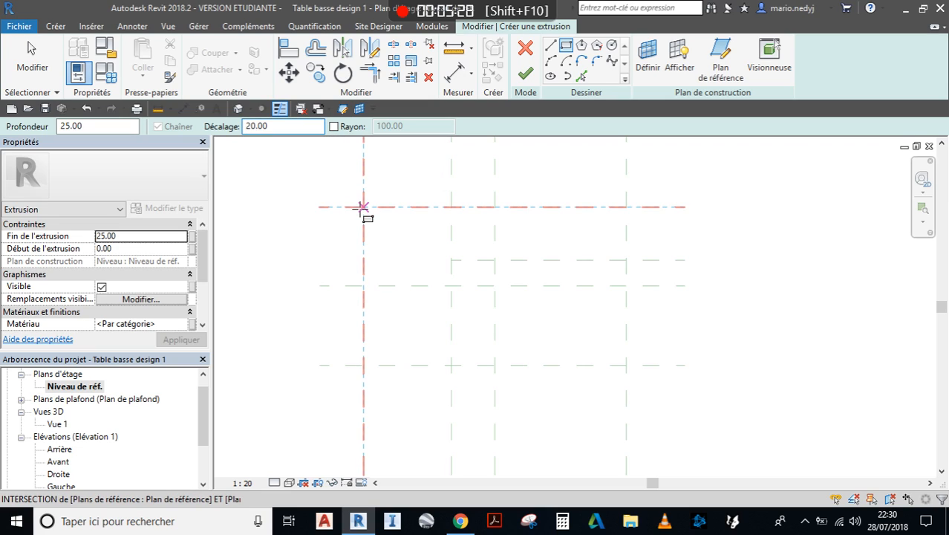
click(364, 206)
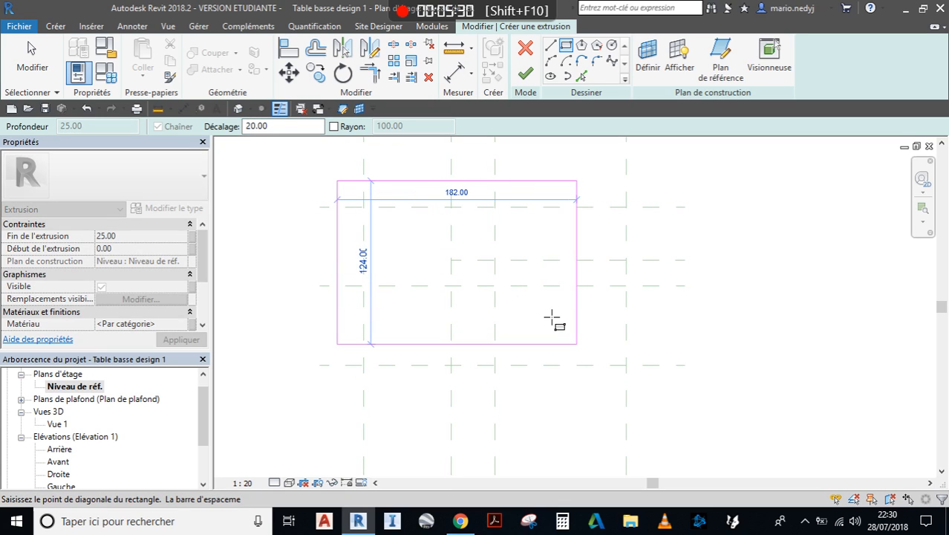
click(626, 364)
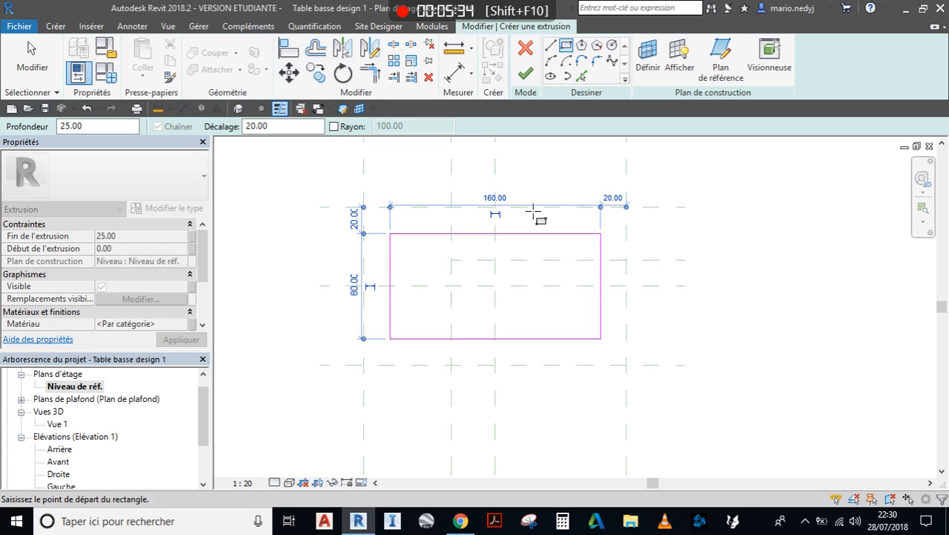
Sketch a second rectangle offset 10 cm inside the first one and finish the frame-shaped base extrusion
drag(298, 127, 238, 126)
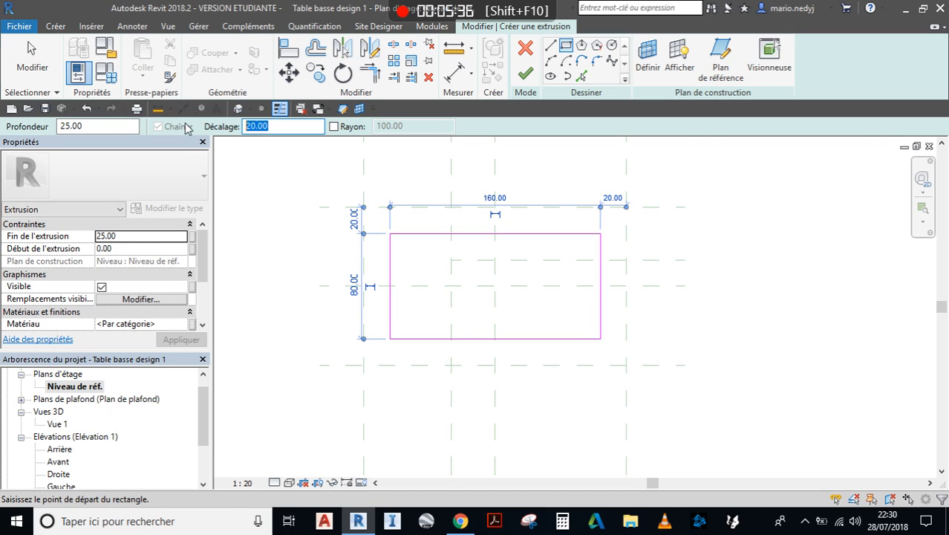
text(10.00)
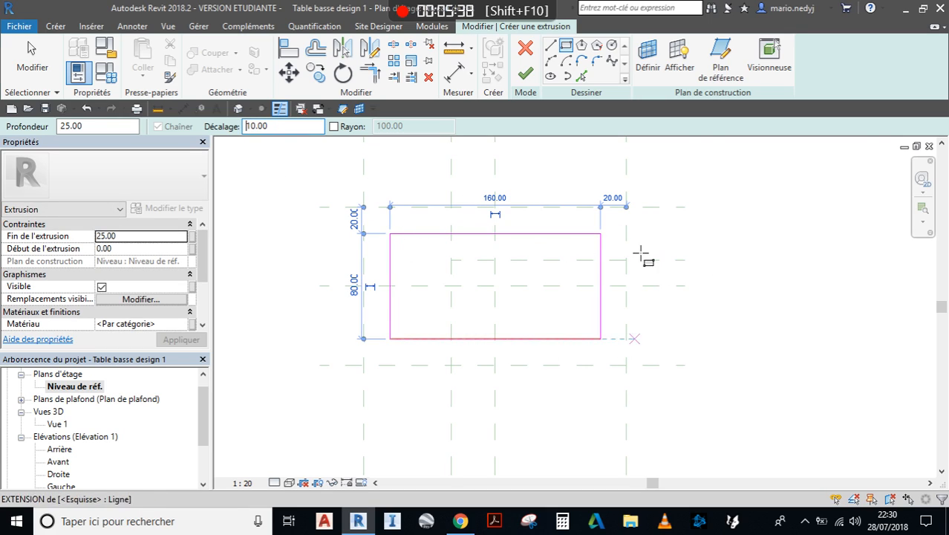
click(390, 233)
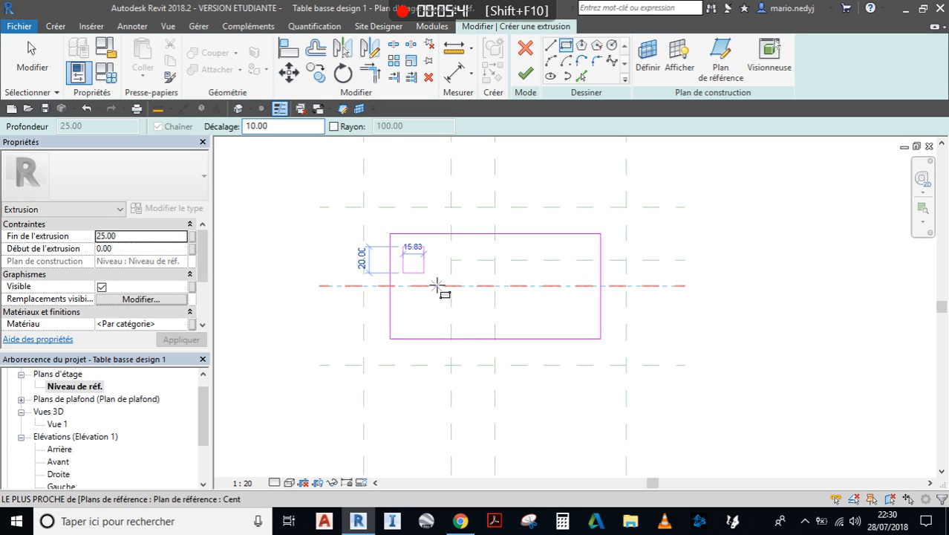
click(600, 338)
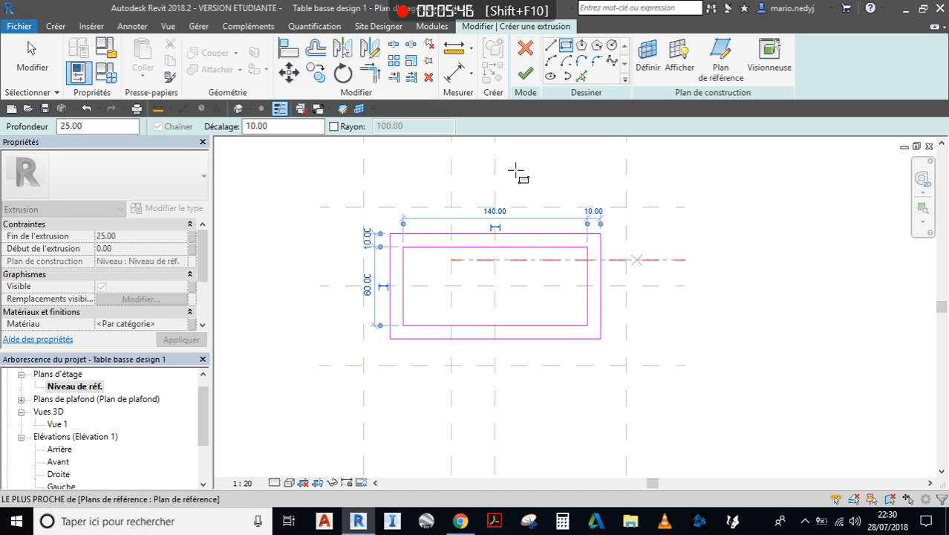
click(526, 77)
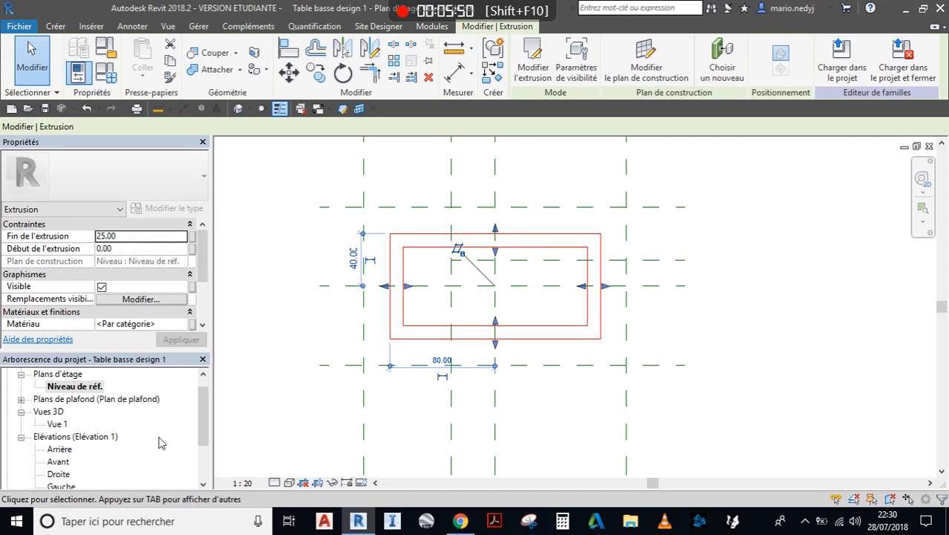
In the Avant elevation, lower the top of the base extrusion to the lowest horizontal reference plane, 10 cm above the reference level
scroll(100, 450, down, 1)
double_click(57, 449)
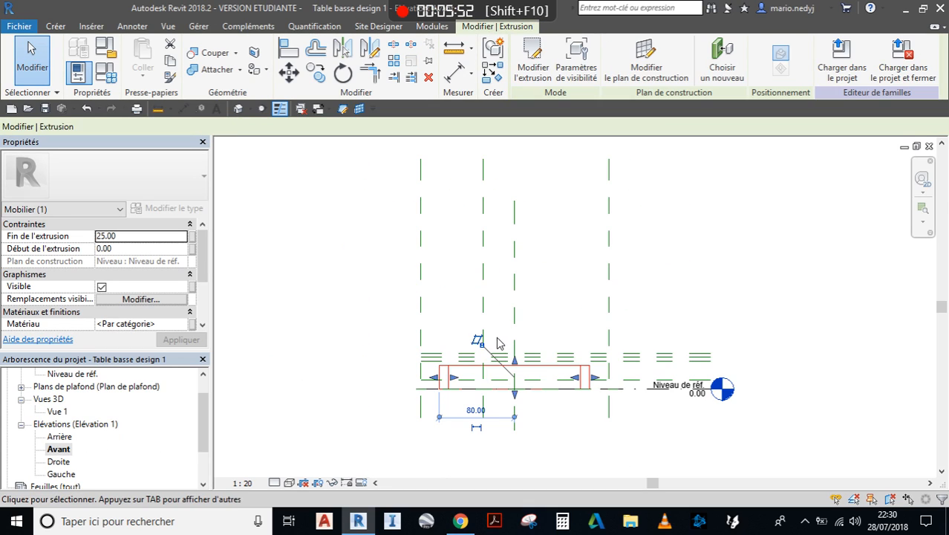
scroll(517, 405, up, 4)
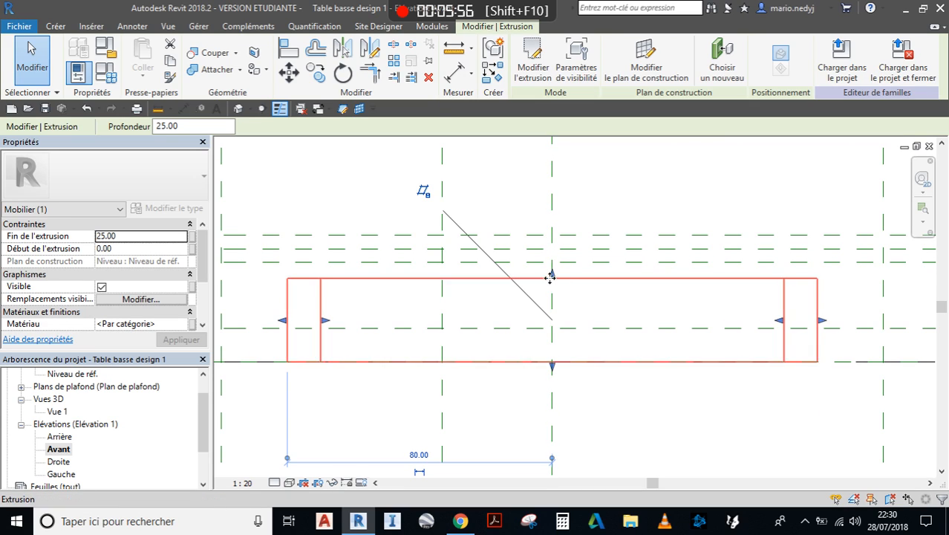
drag(555, 275, 555, 325)
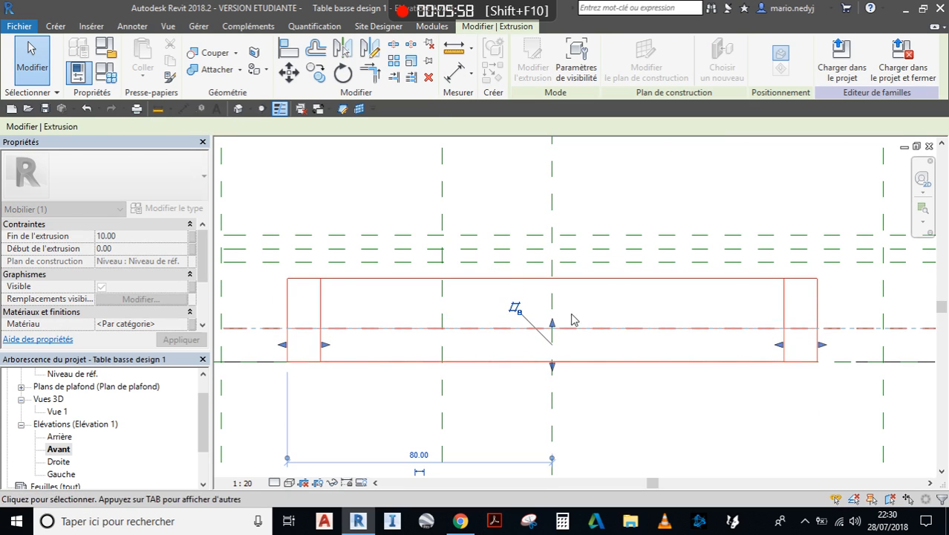
key(ctrl)
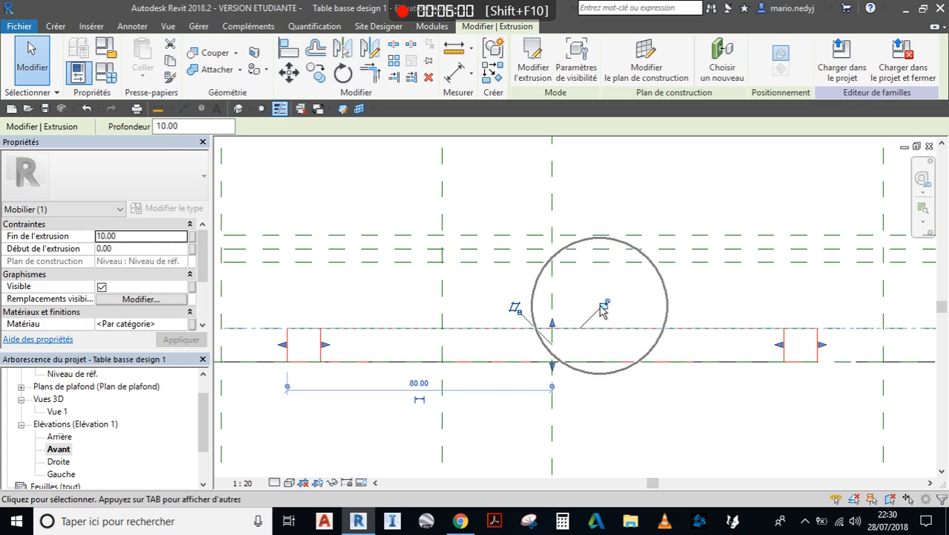
scroll(623, 304, down, 4)
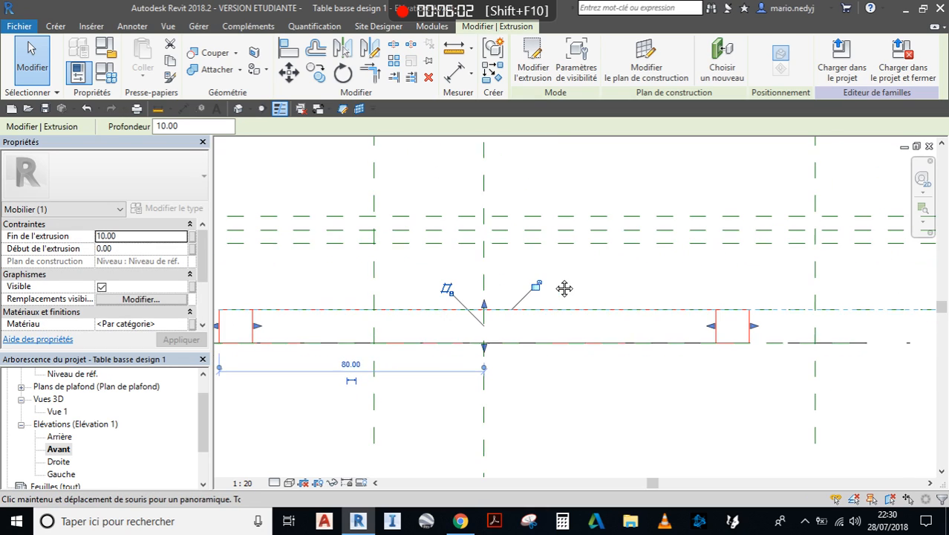
scroll(558, 301, up, 2)
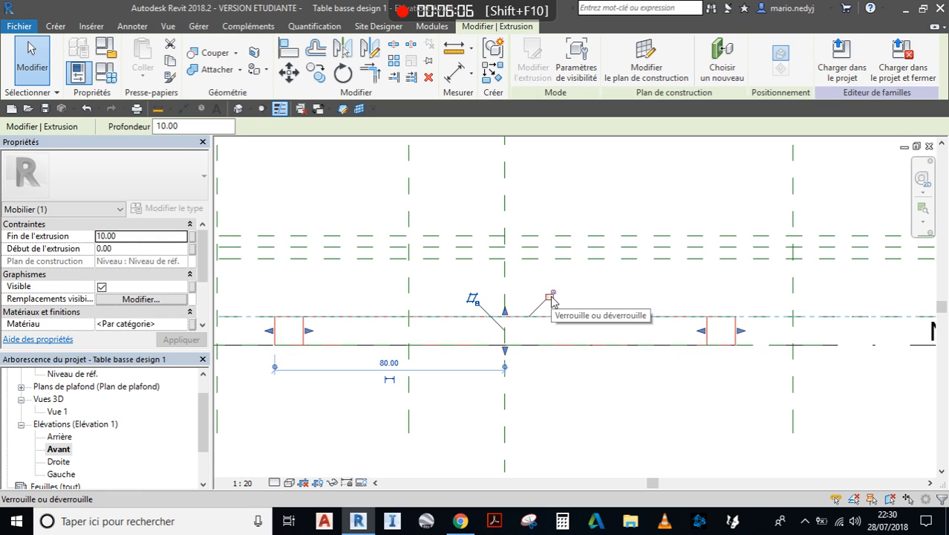
scroll(570, 300, down, 2)
click(491, 286)
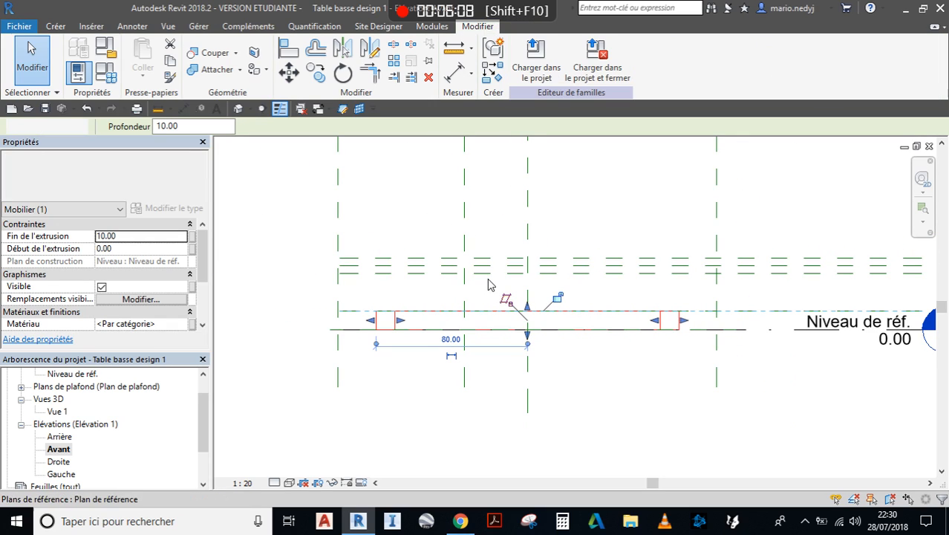
scroll(558, 312, up, 2)
scroll(355, 336, down, 1)
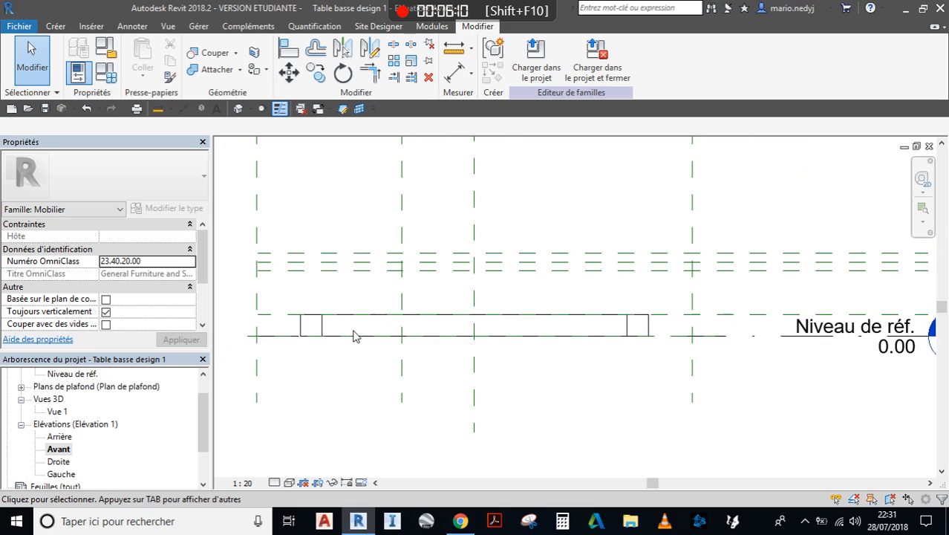
scroll(40, 443, up, 1)
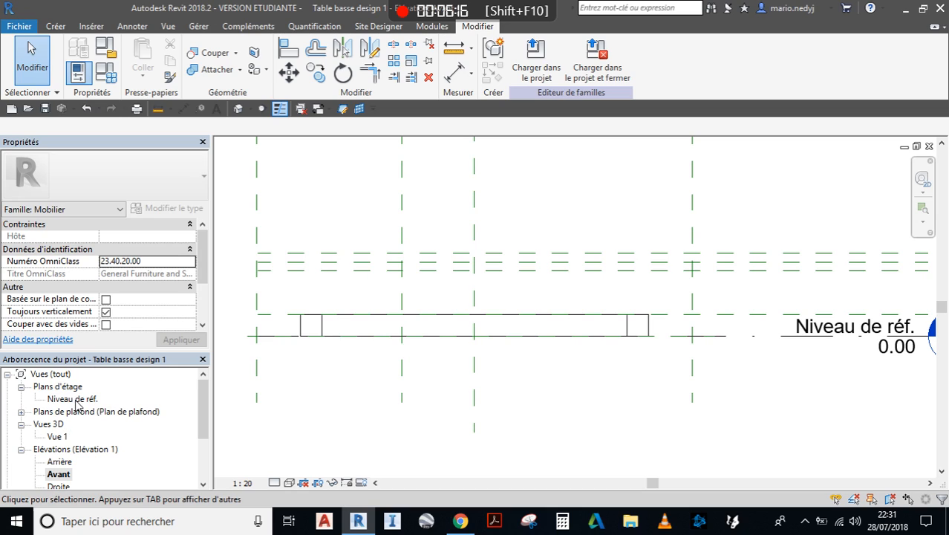
Set the work plane to the horizontal reference plane along the top of the base and open the Niveau de réf. floor plan
middle_drag(450, 348, 476, 354)
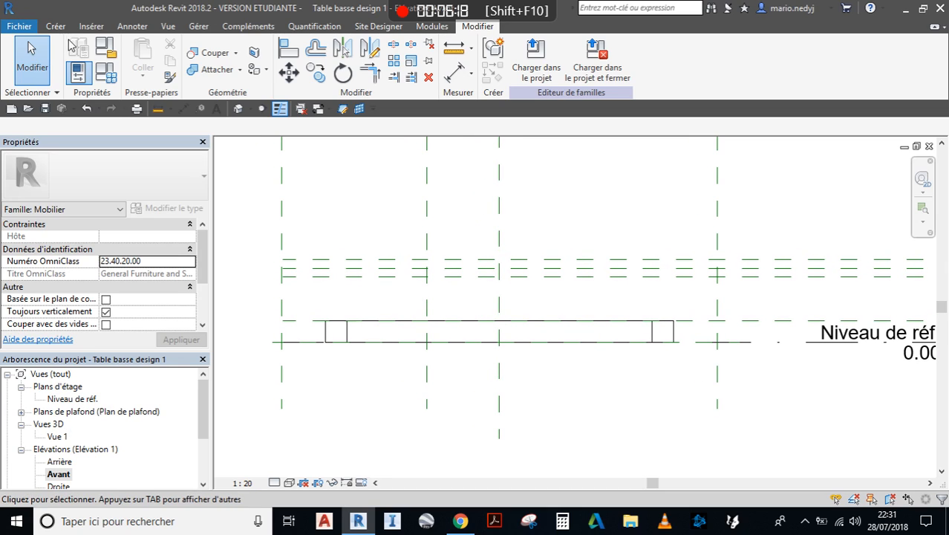
click(55, 26)
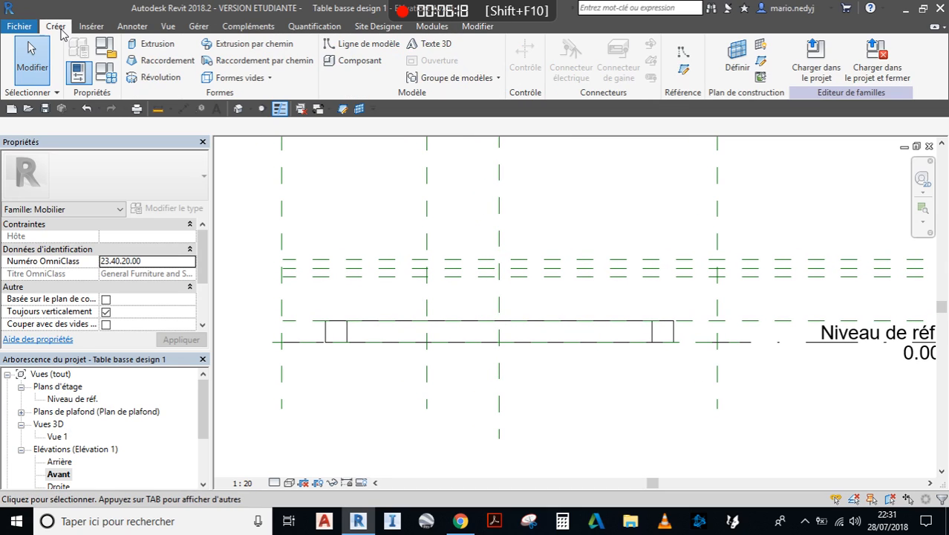
click(736, 54)
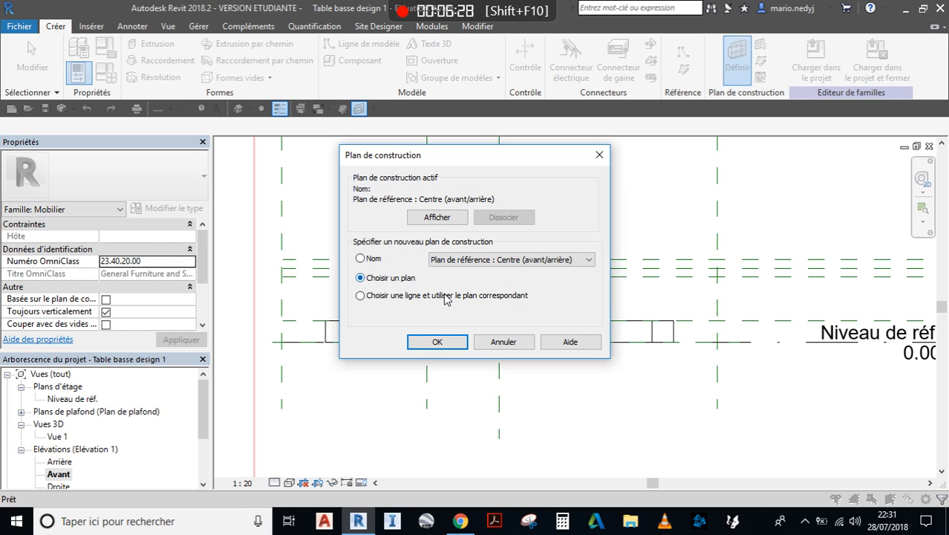
click(438, 342)
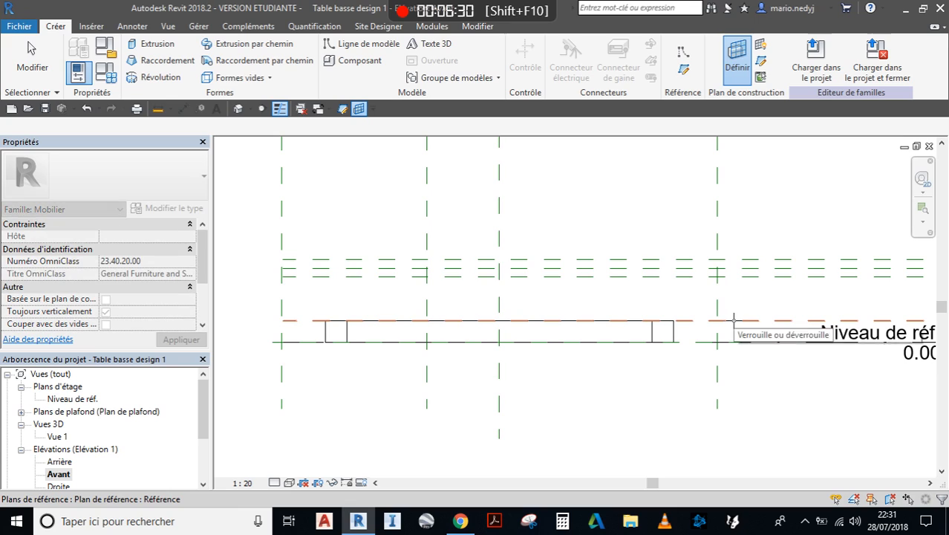
click(731, 325)
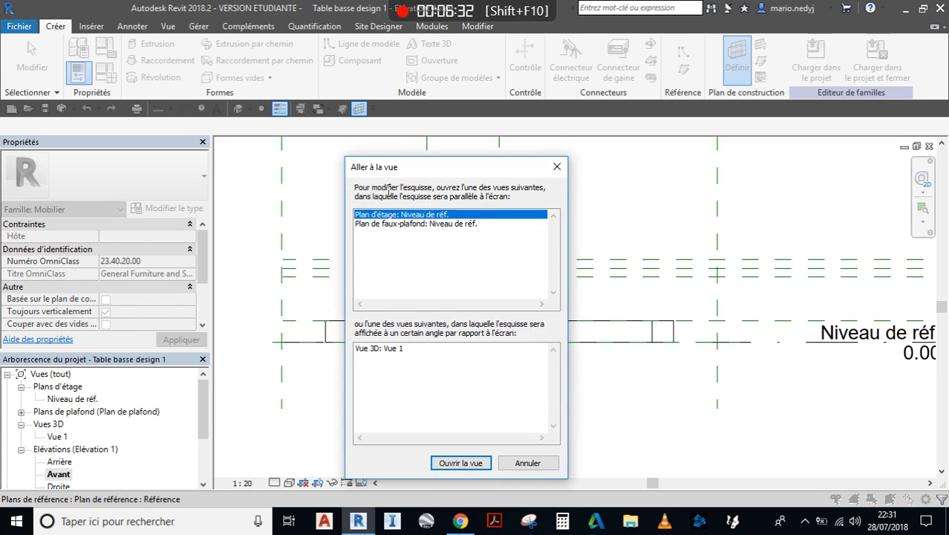
click(478, 464)
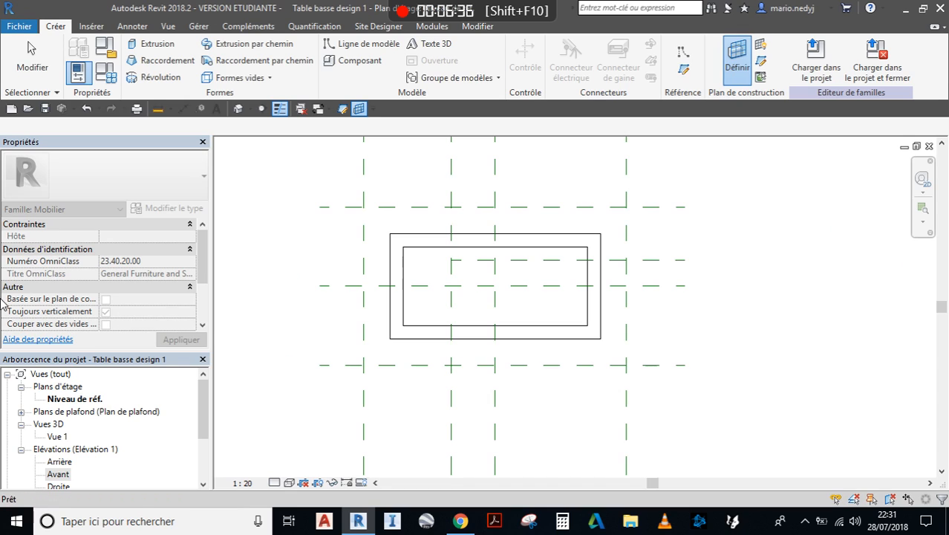
Extrude a rectangle spanning the two leftmost vertical planes and the outermost horizontal planes by 25 cm, and show it in the Avant elevation
click(144, 45)
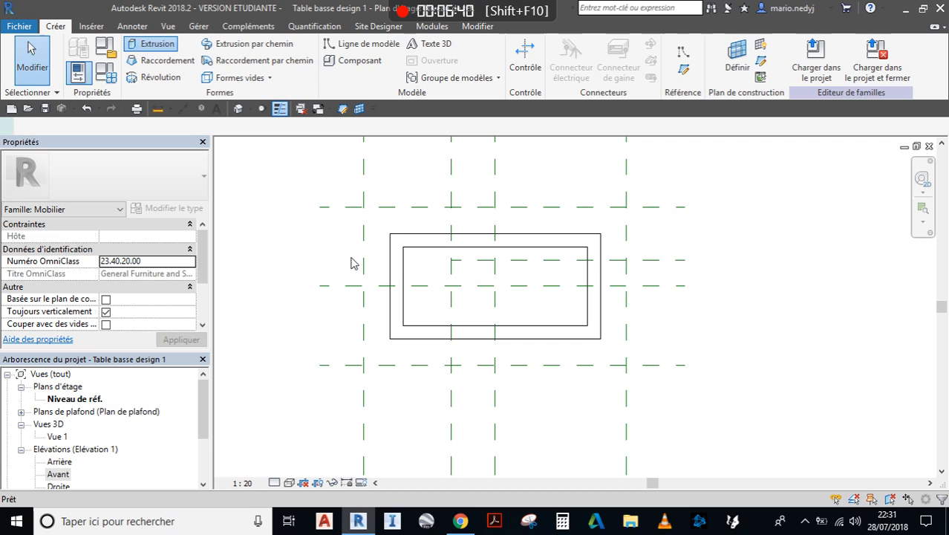
click(565, 46)
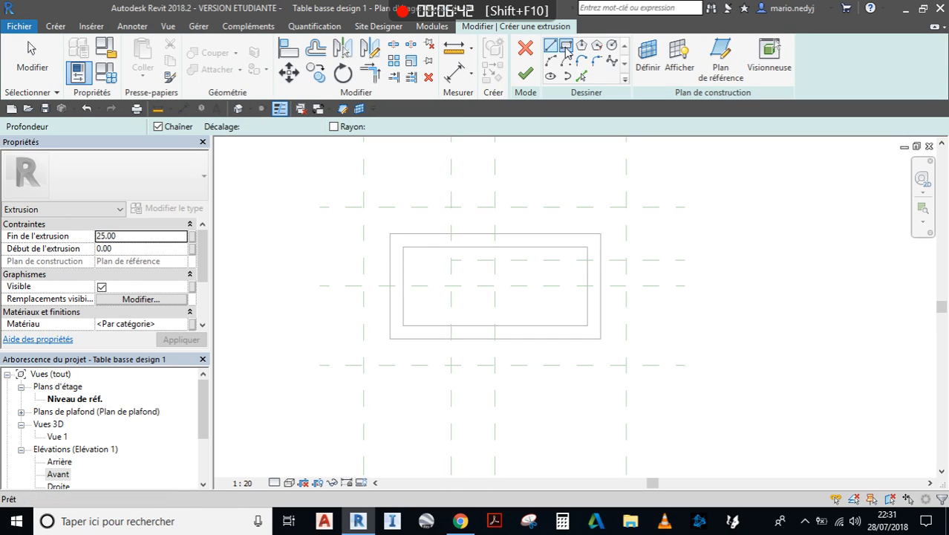
click(364, 207)
click(451, 365)
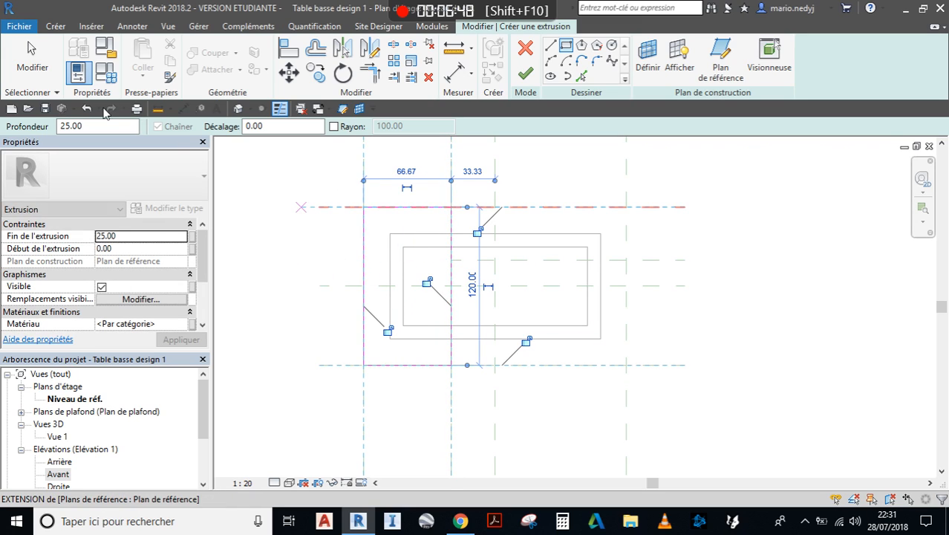
click(41, 79)
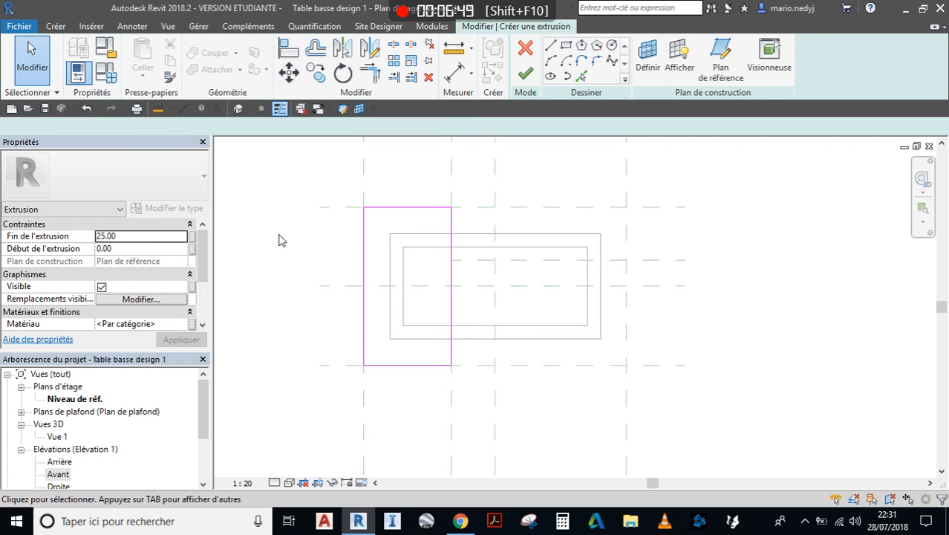
click(525, 74)
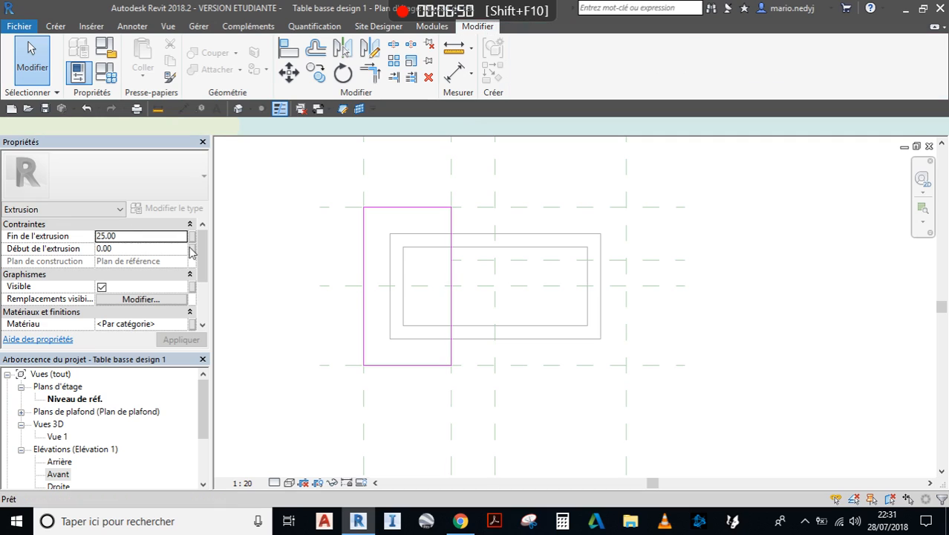
double_click(56, 473)
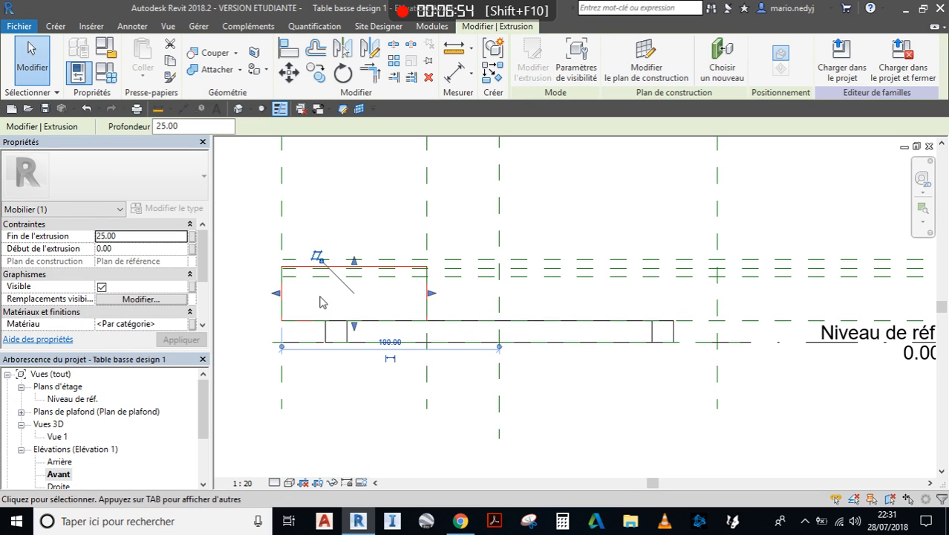
Raise the top of the leftmost block in the Avant elevation to the uppermost horizontal reference plane, making the extrusion 28 cm
scroll(323, 301, up, 2)
middle_drag(321, 298, 377, 305)
scroll(375, 303, up, 1)
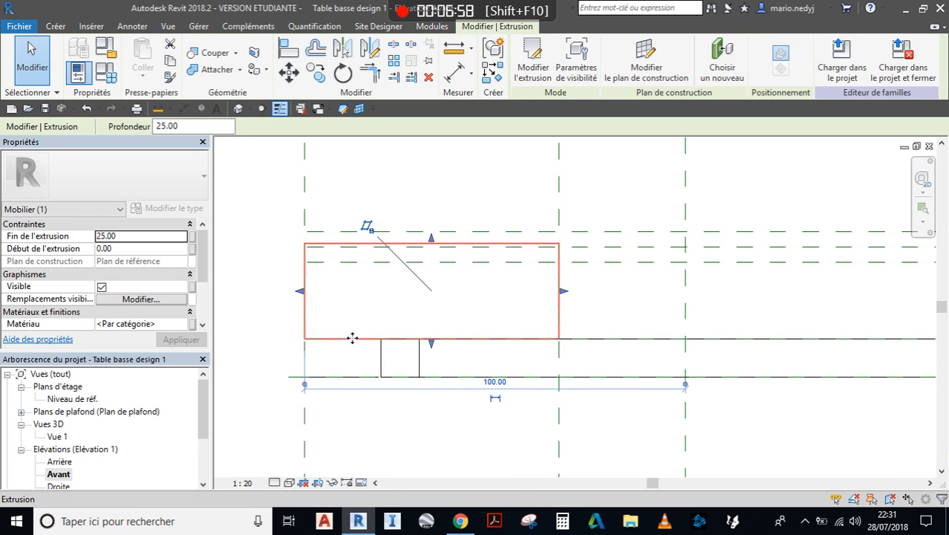
scroll(399, 337, down, 2)
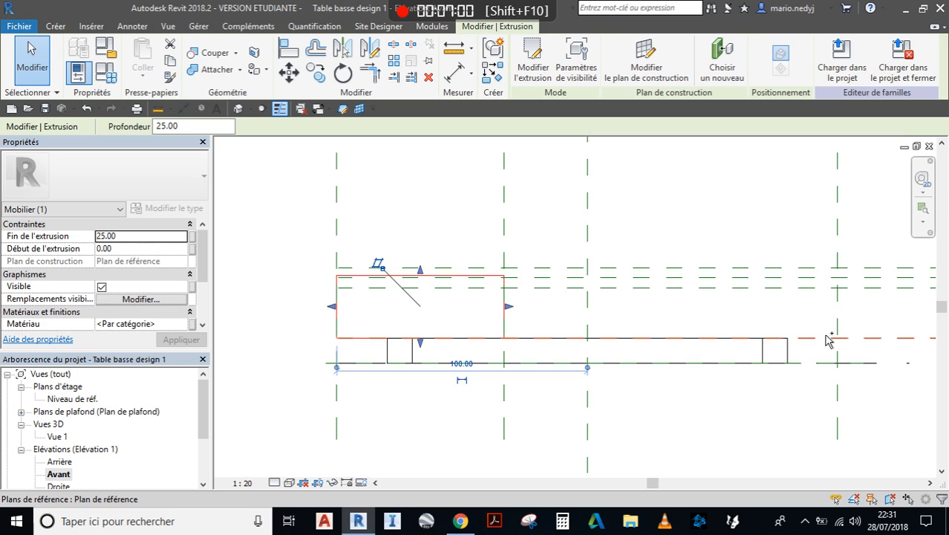
scroll(403, 261, up, 2)
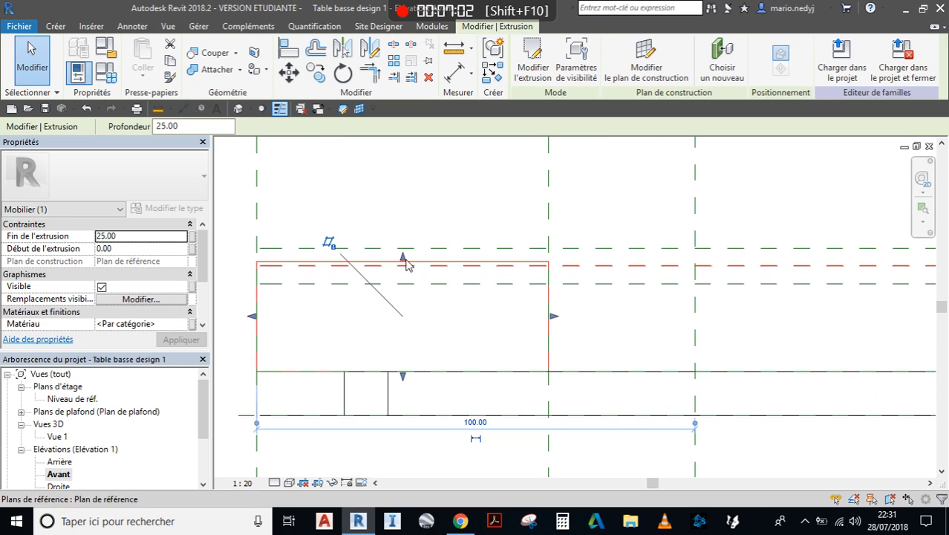
drag(403, 261, 401, 248)
scroll(476, 298, down, 2)
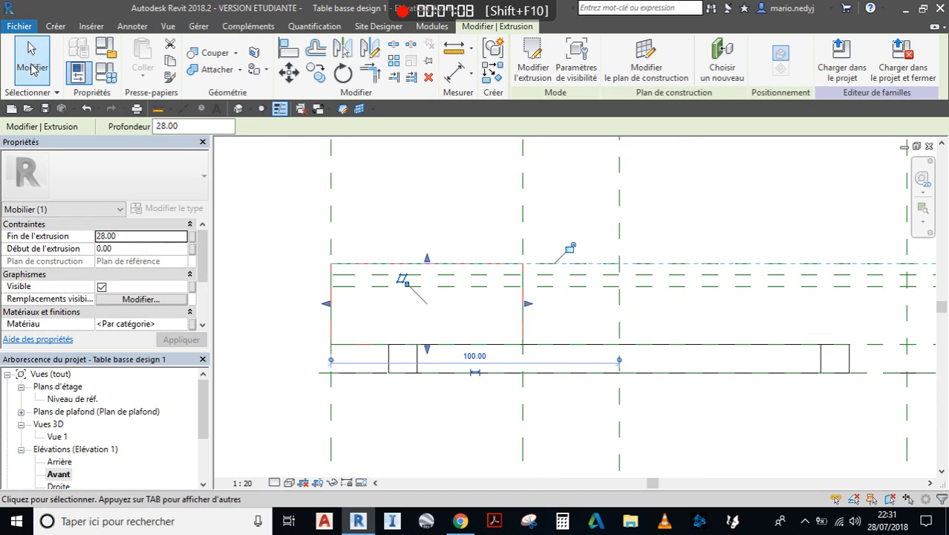
click(32, 67)
Show the Niveau de réf. plan in hidden-line style and extrude by 25 cm a 133.33 × 80 cm rectangle beside the block, from the lowest horizontal plane
double_click(80, 398)
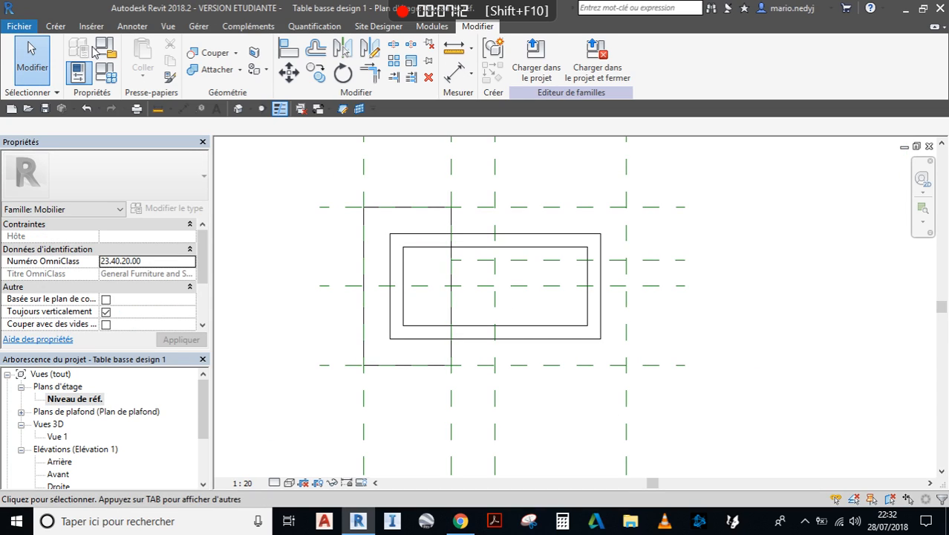
click(292, 481)
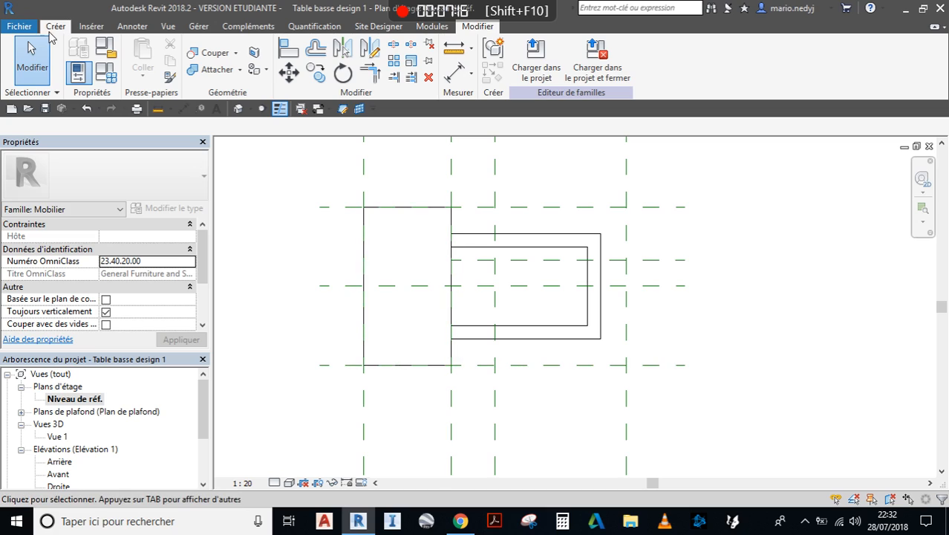
click(53, 27)
click(111, 41)
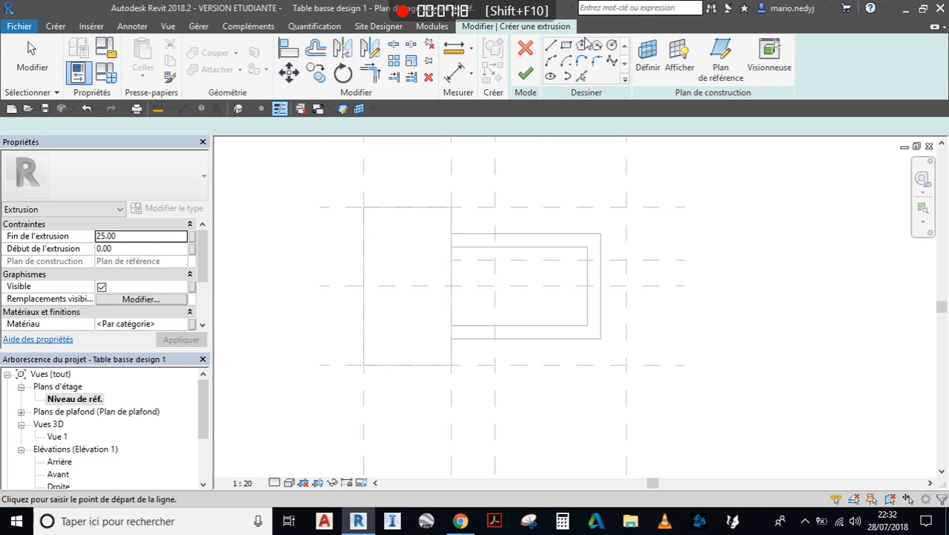
click(566, 46)
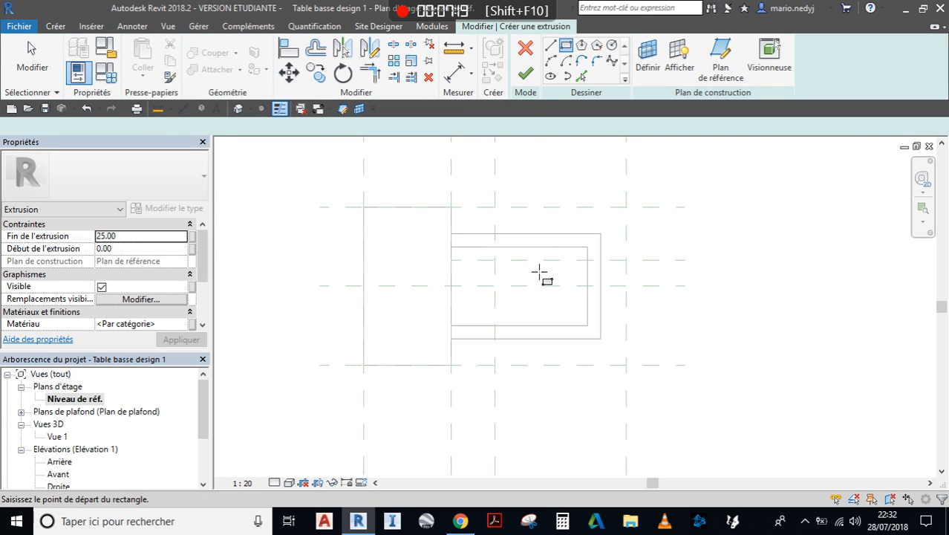
click(451, 365)
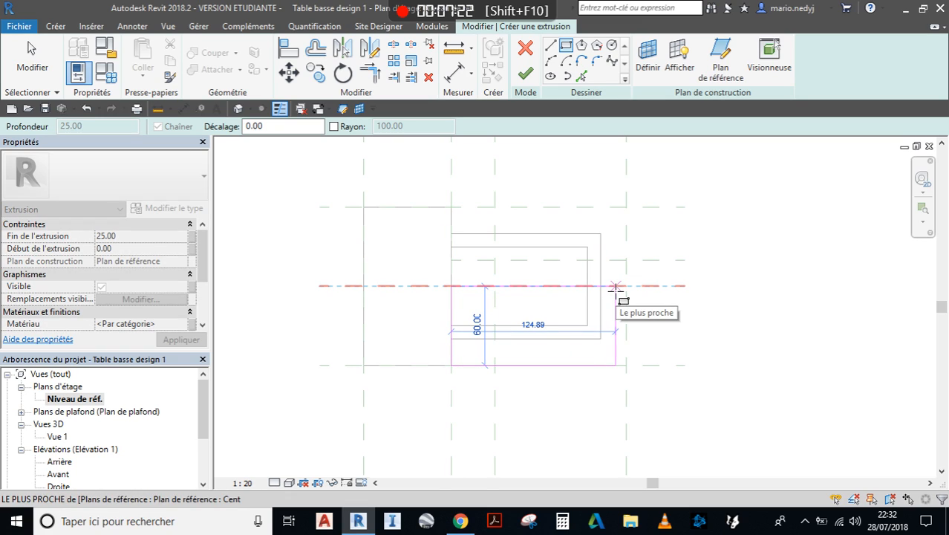
click(626, 260)
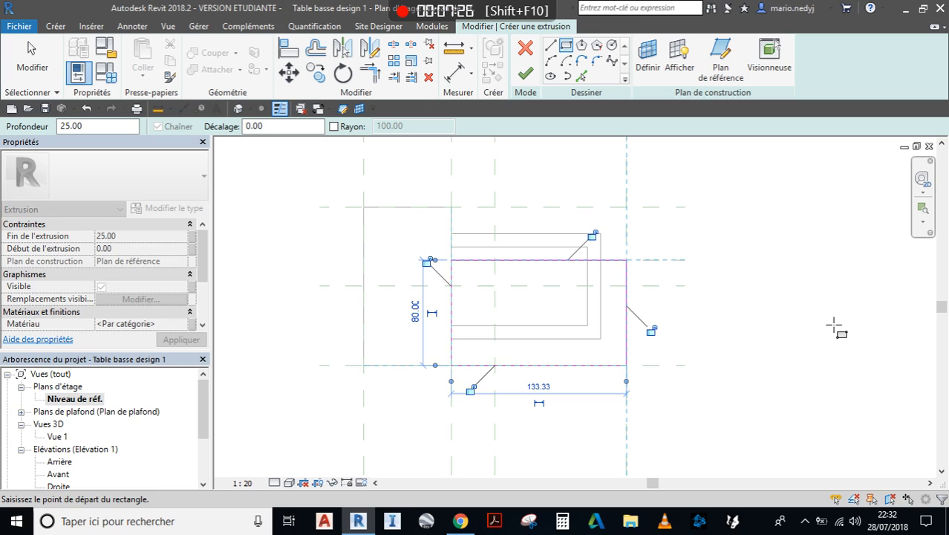
click(525, 73)
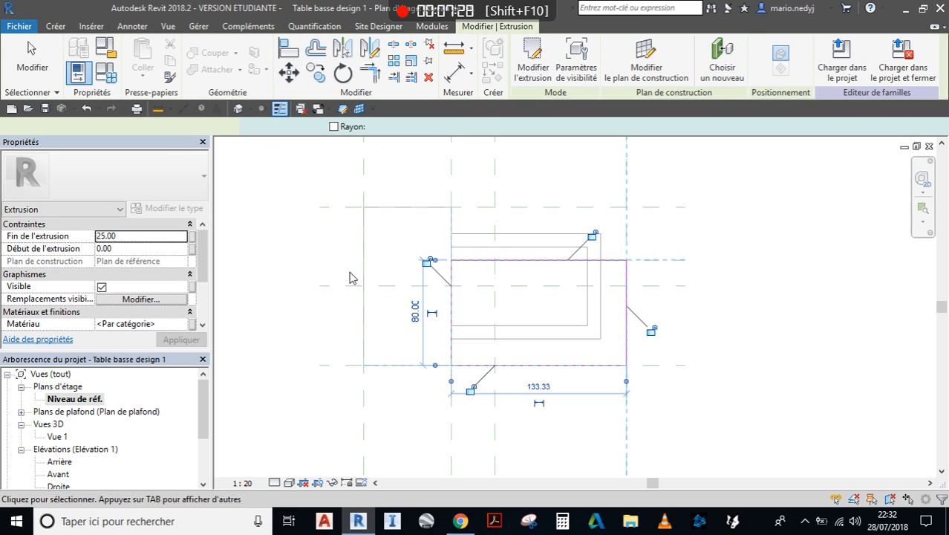
In the Avant elevation, lower the top of the new block to the lowest of the three upper reference planes, making the extrusion 20 cm
double_click(59, 474)
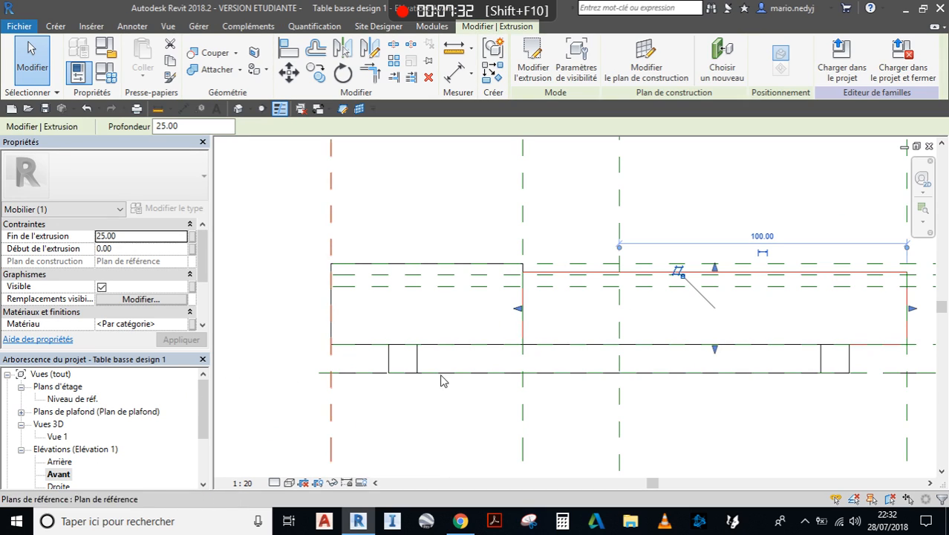
middle_drag(732, 307, 506, 335)
scroll(507, 335, up, 1)
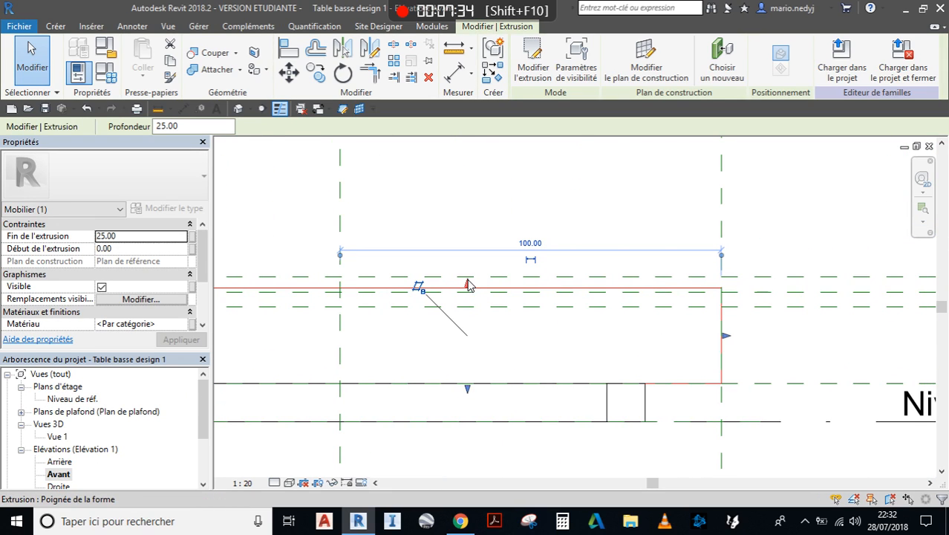
drag(468, 290, 468, 284)
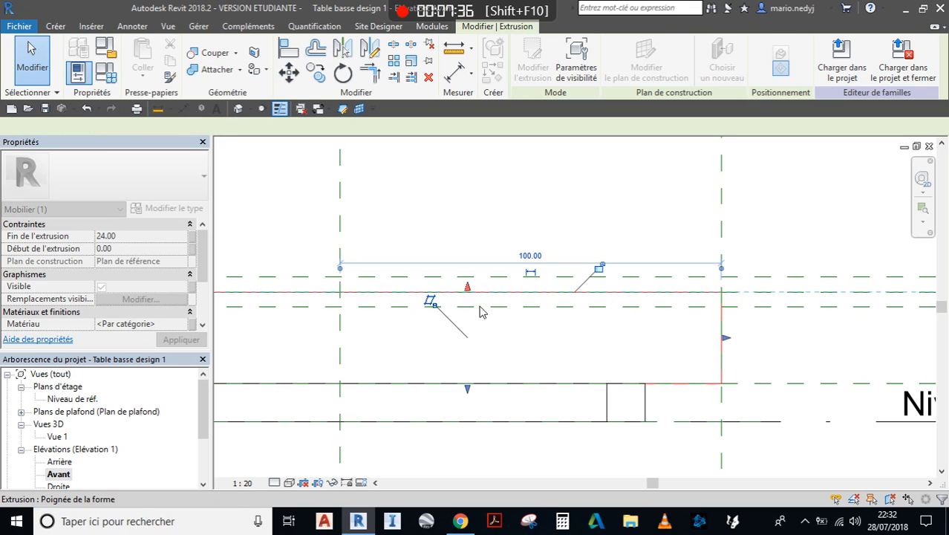
scroll(387, 365, down, 1)
middle_drag(318, 373, 387, 362)
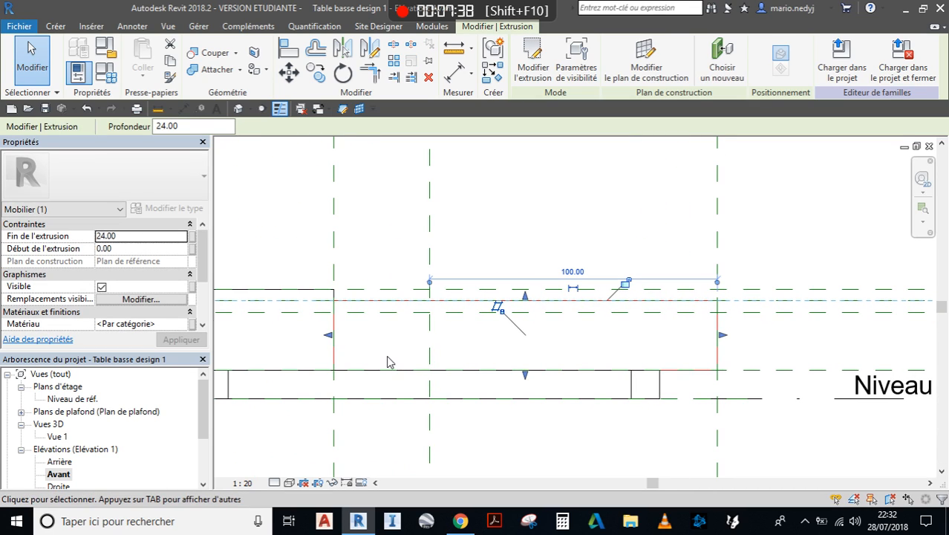
scroll(512, 301, up, 2)
drag(524, 293, 522, 314)
scroll(601, 374, down, 1)
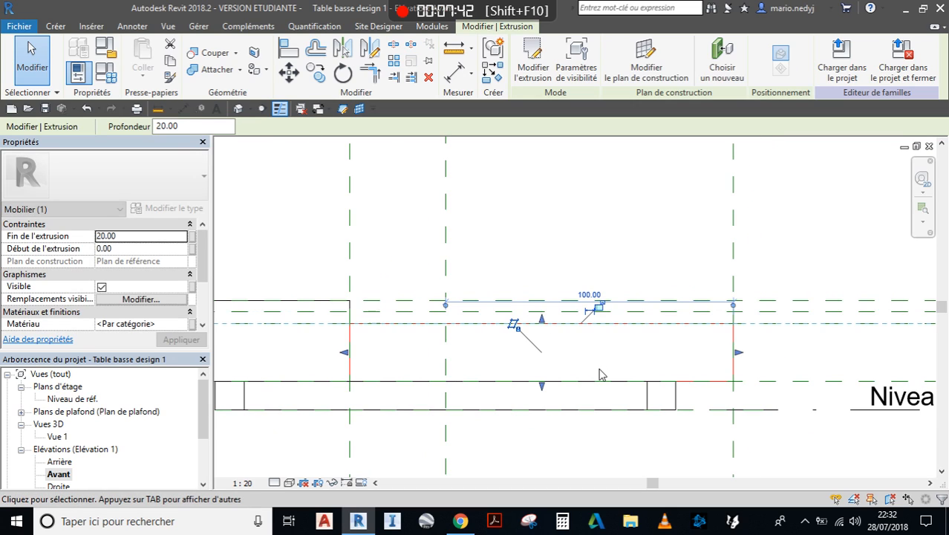
click(32, 60)
In the Niveau de réf. plan, sketch a 133.33 × 40 cm extrusion rectangle filling the remaining area beside the tallest block, up to the rightmost plane
double_click(72, 398)
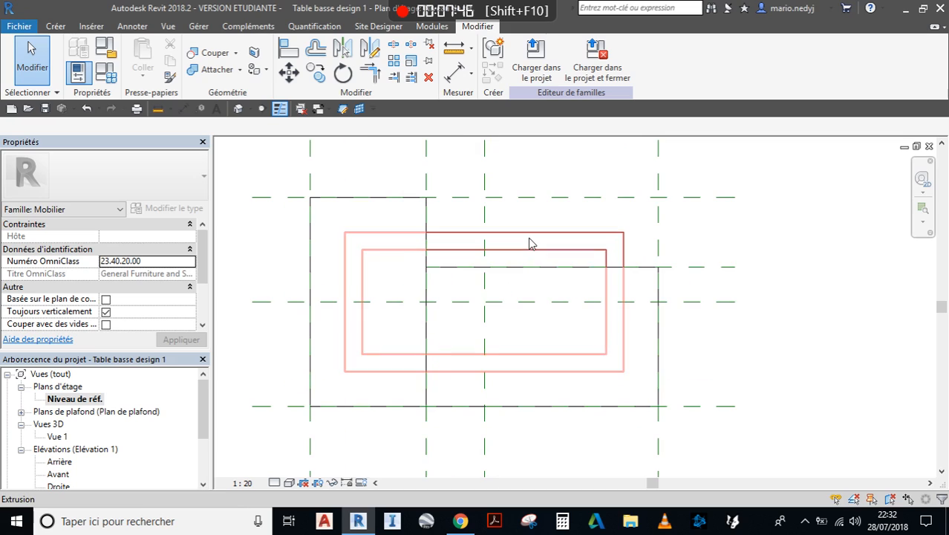
click(56, 26)
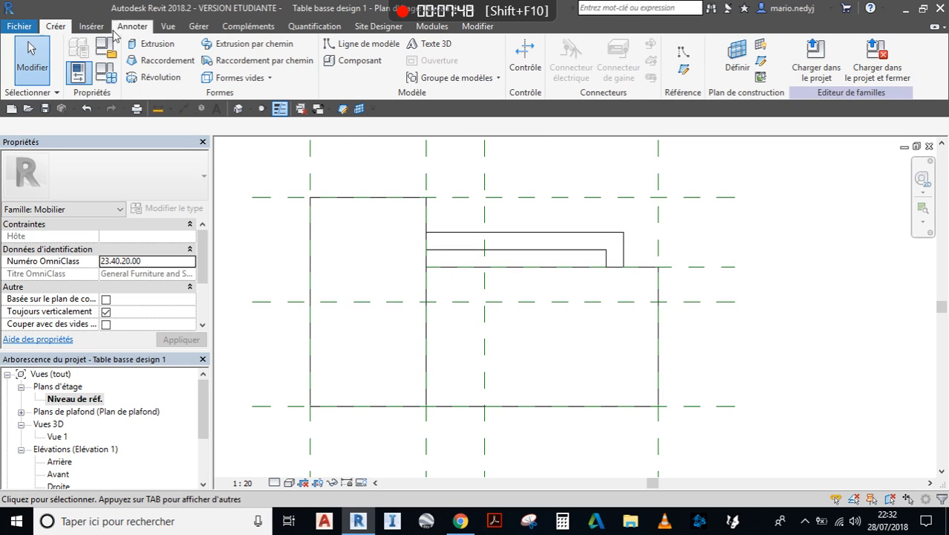
click(152, 43)
click(566, 44)
click(425, 266)
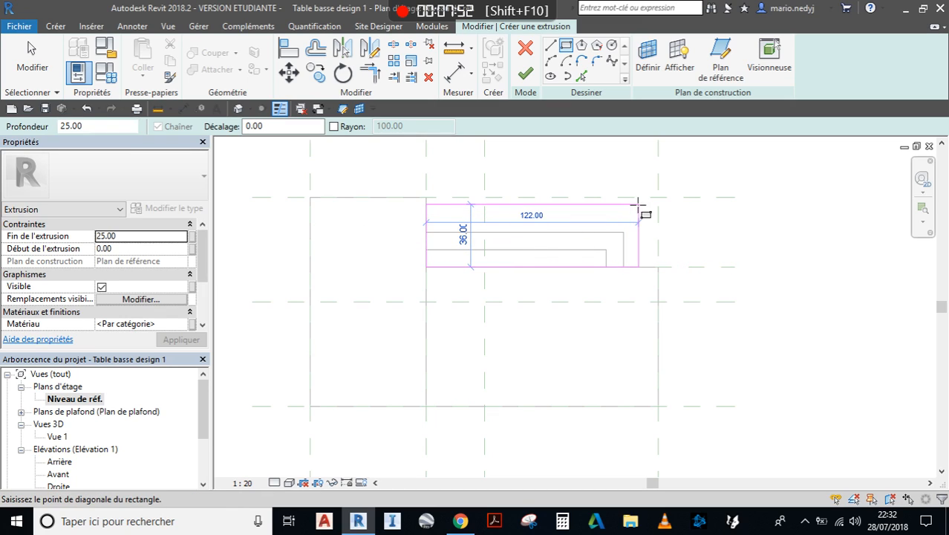
click(658, 197)
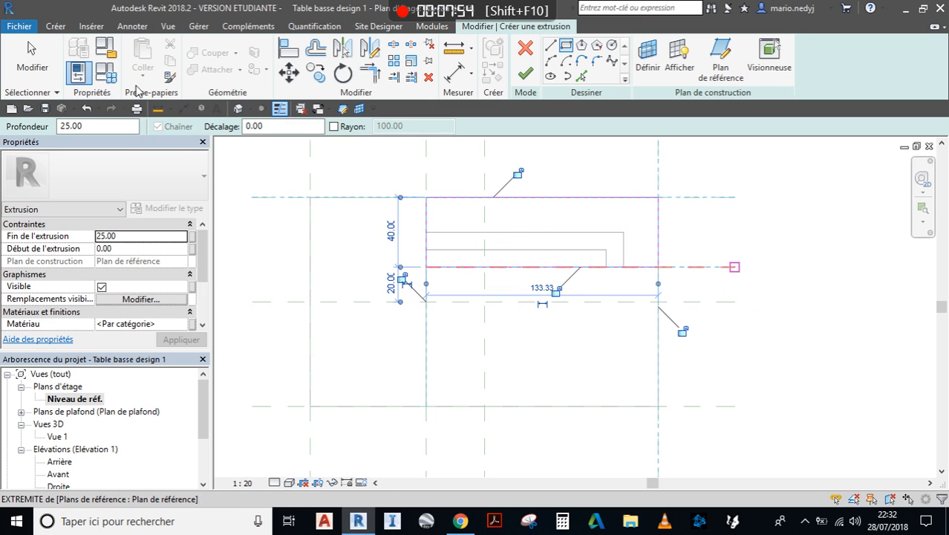
key(Escape)
key(Escape)
key(Escape)
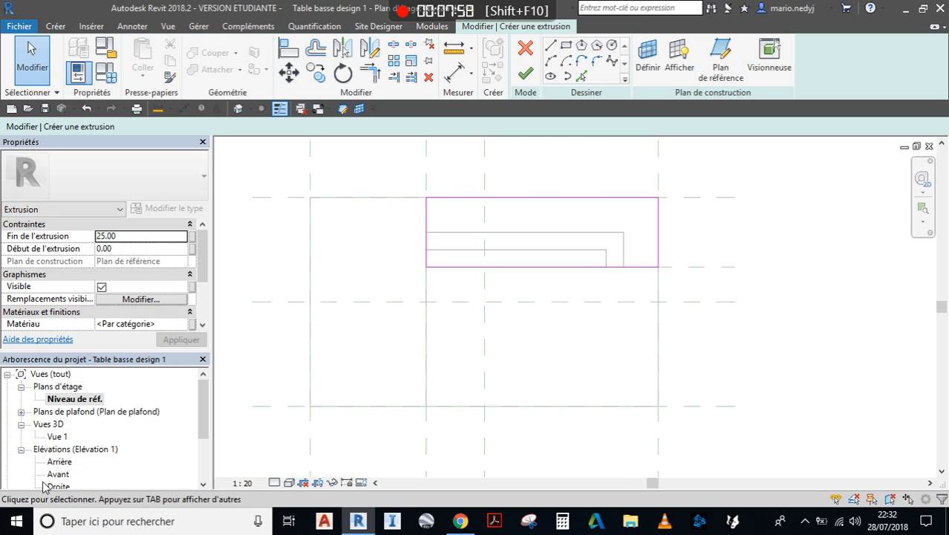
Finish the extrusion in the Avant elevation and lower its top to the middle of the three upper reference planes, at 24 cm
double_click(59, 474)
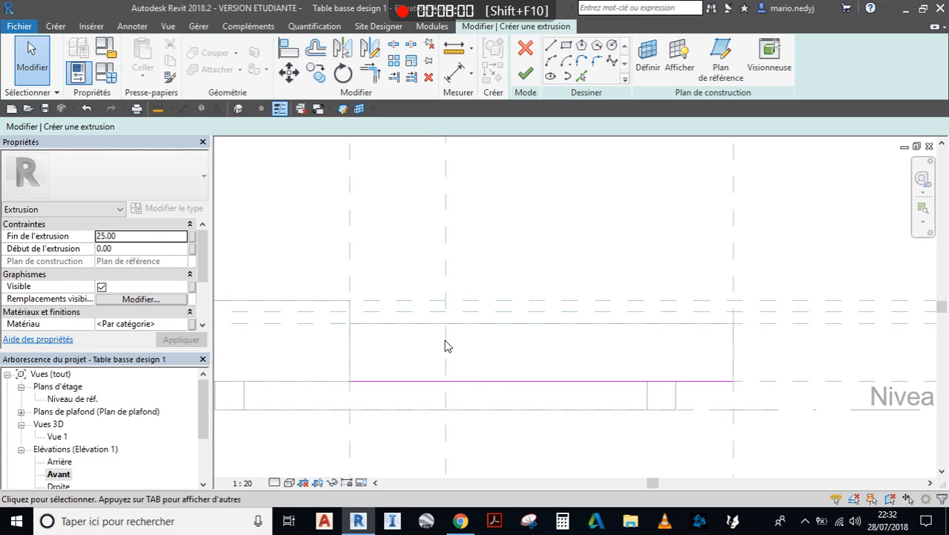
click(525, 74)
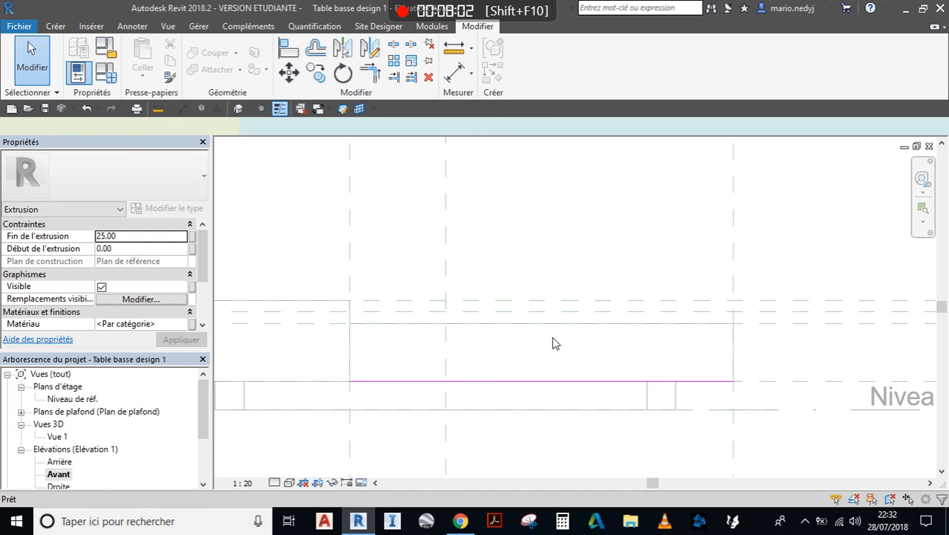
scroll(530, 322, up, 2)
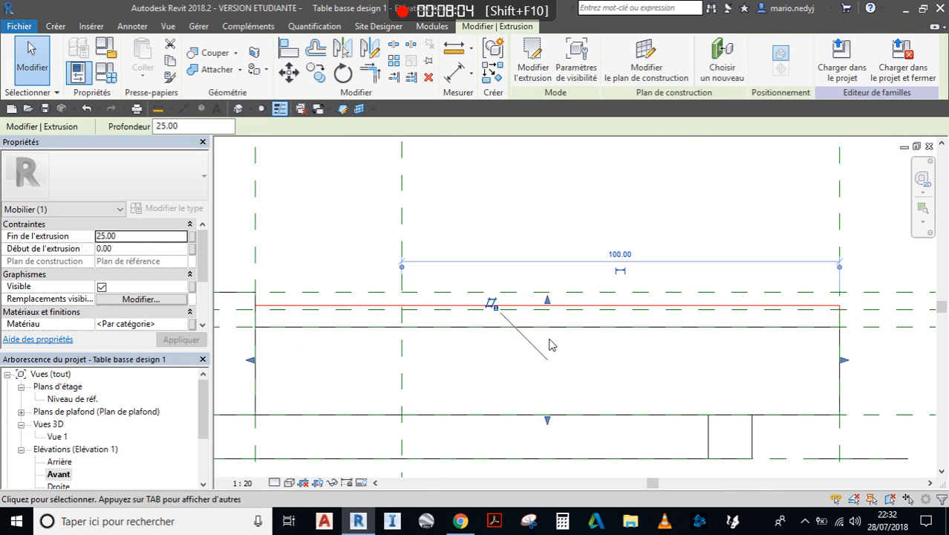
drag(547, 301, 548, 312)
scroll(621, 396, down, 1)
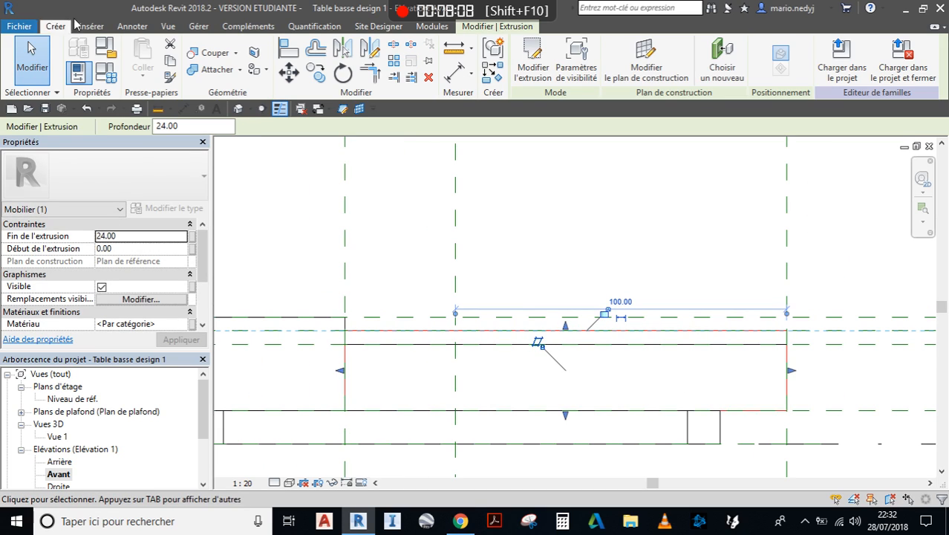
click(32, 67)
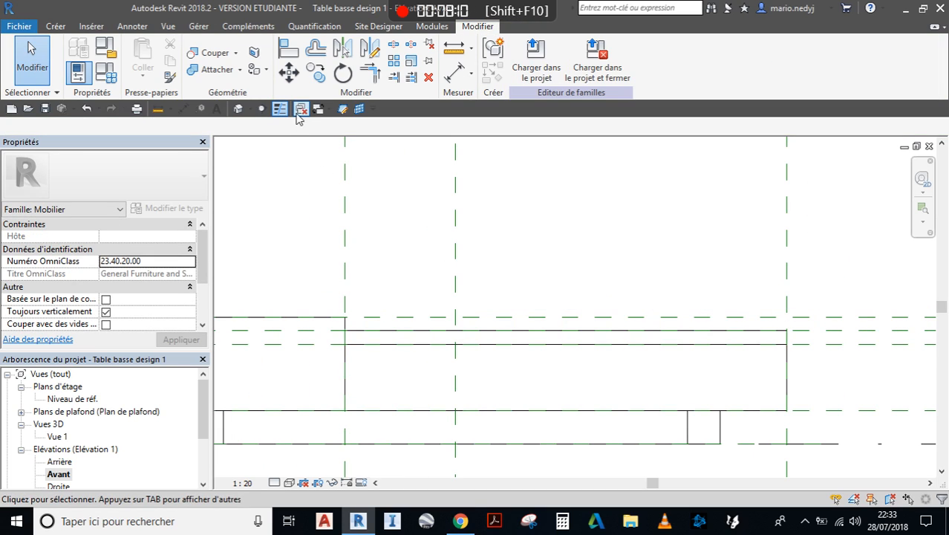
Show the coffee table in the default 3D view with the Ombré visual style
click(236, 109)
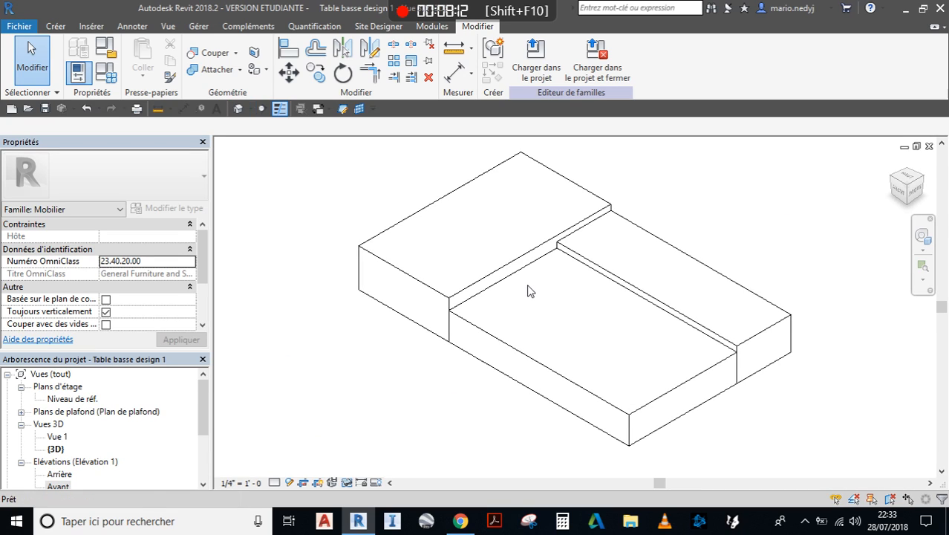
shift+middle_drag(549, 395, 570, 353)
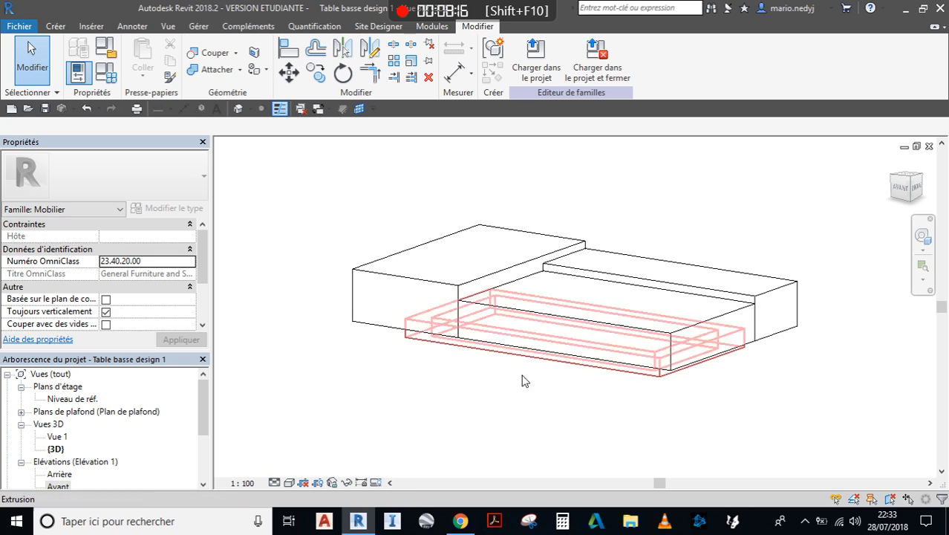
click(288, 482)
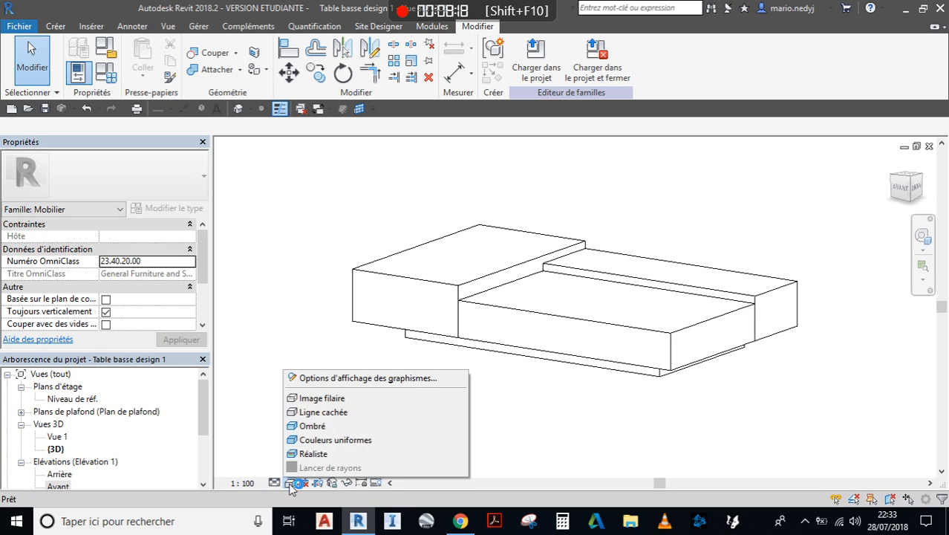
click(319, 427)
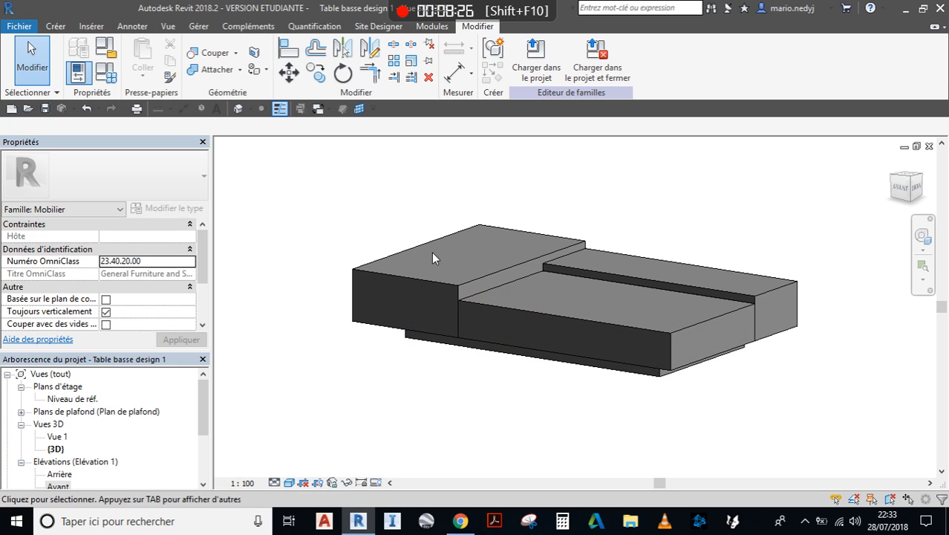
Select the base frame beneath the tabletop blocks and open the material browser for its Matériau property
shift+middle_drag(788, 365, 741, 335)
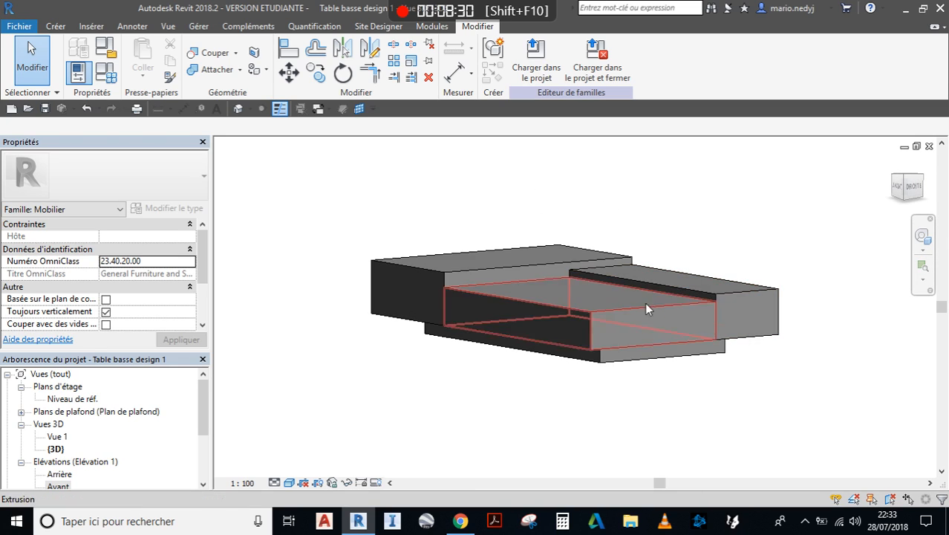
shift+middle_drag(536, 282, 568, 266)
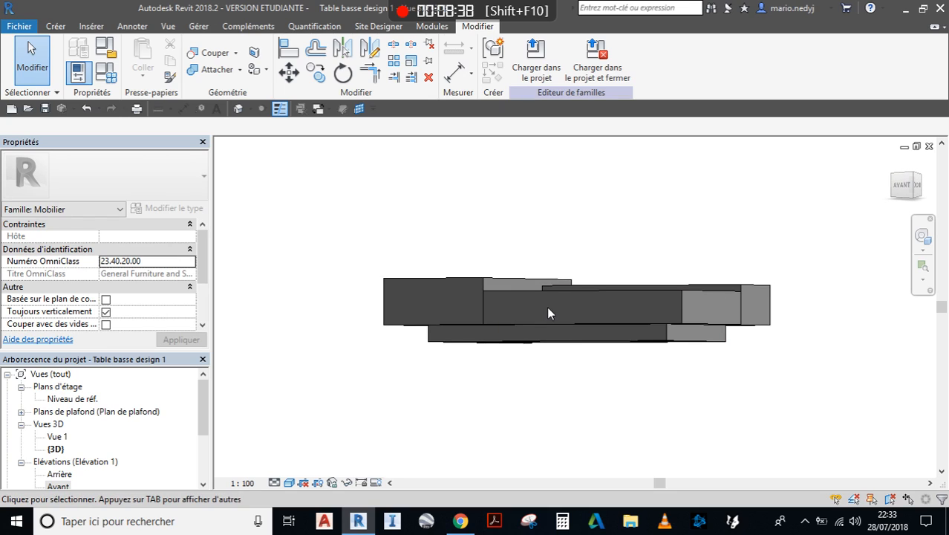
shift+middle_drag(521, 346, 564, 310)
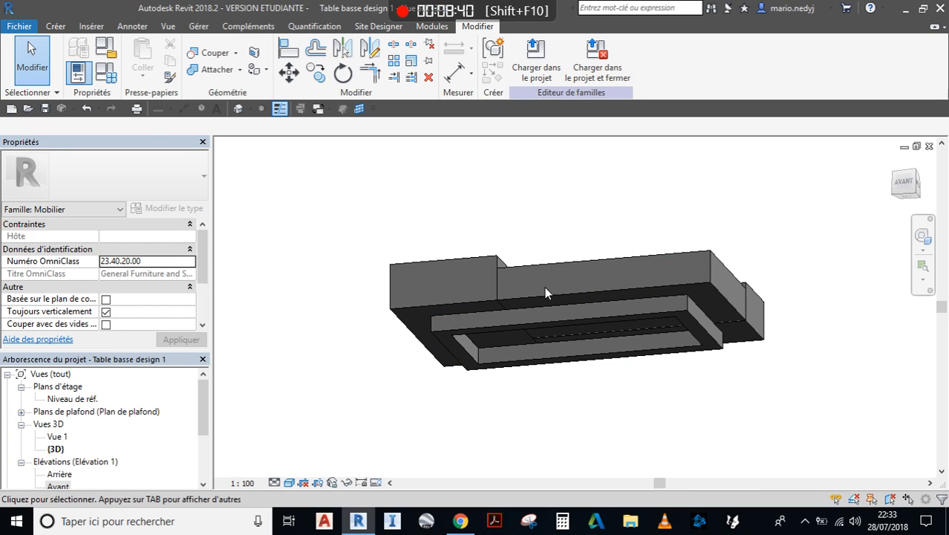
click(561, 323)
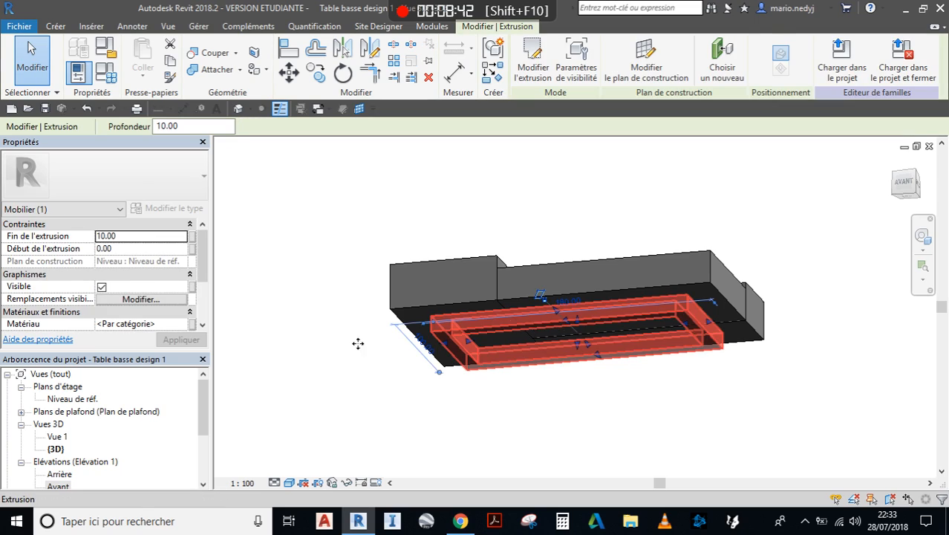
scroll(73, 312, down, 1)
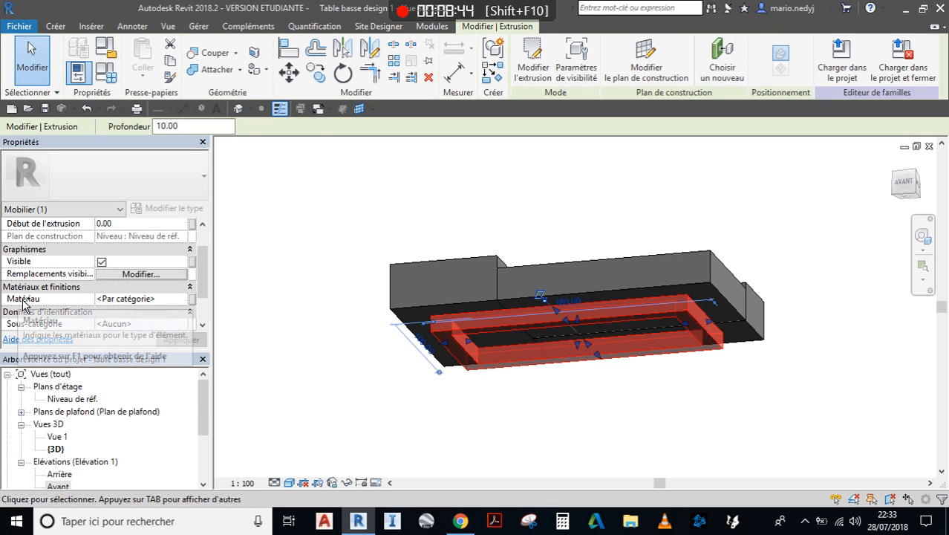
click(133, 298)
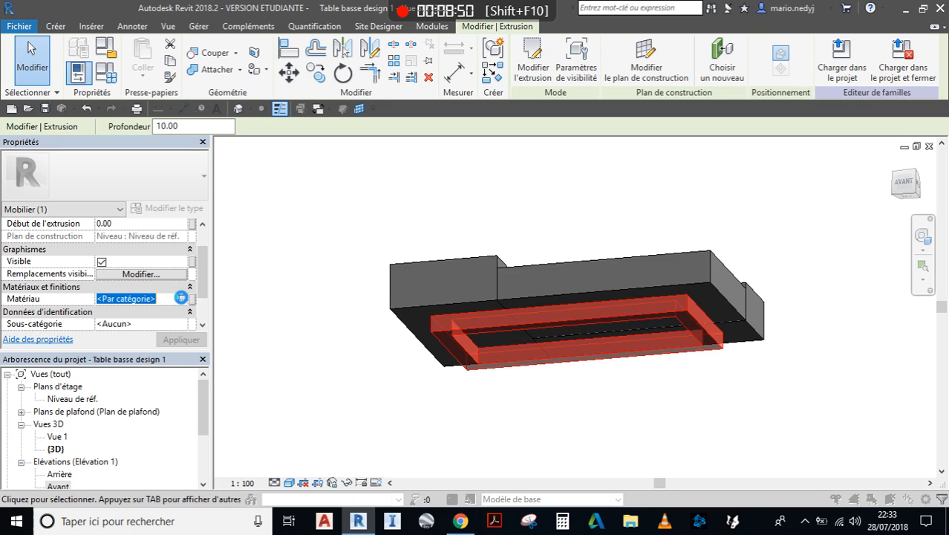
click(180, 297)
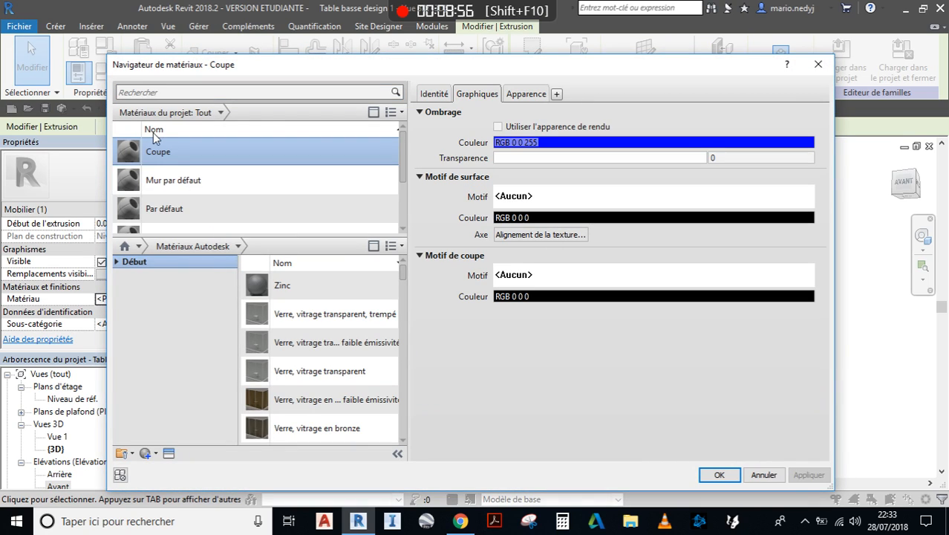
Delete every existing project material and open the Bois category of the Matériaux Autodesk library
scroll(185, 189, down, 3)
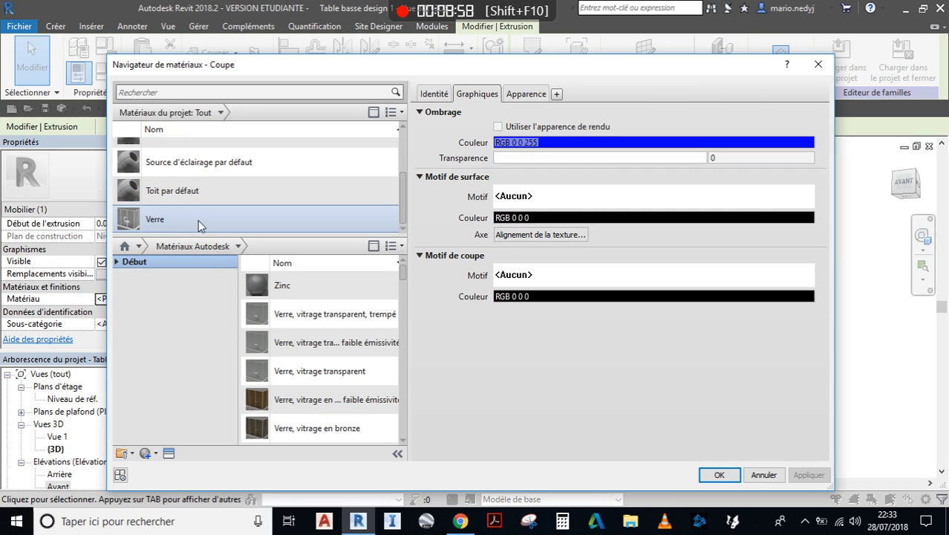
scroll(198, 220, up, 3)
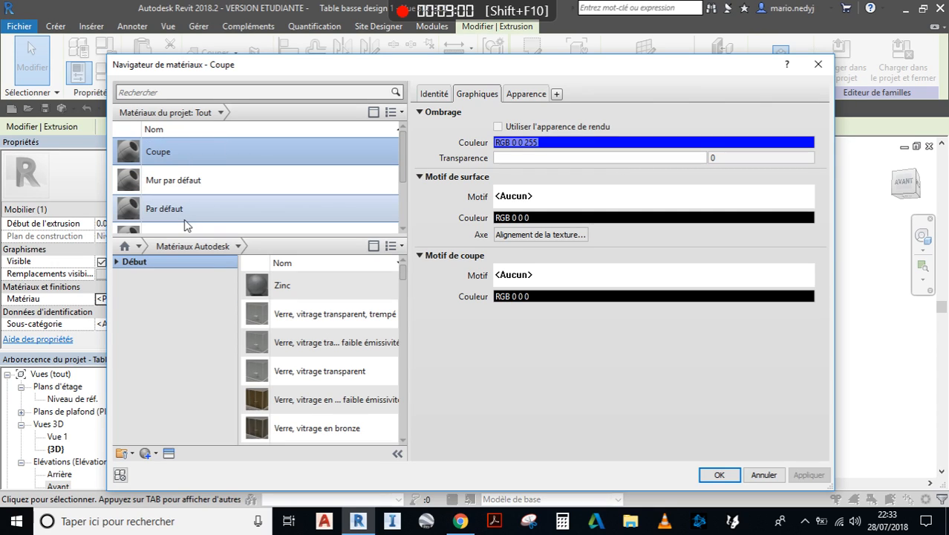
key(Delete)
key(Delete)
key(Delete)
key(Delete)
key(Delete)
key(Delete)
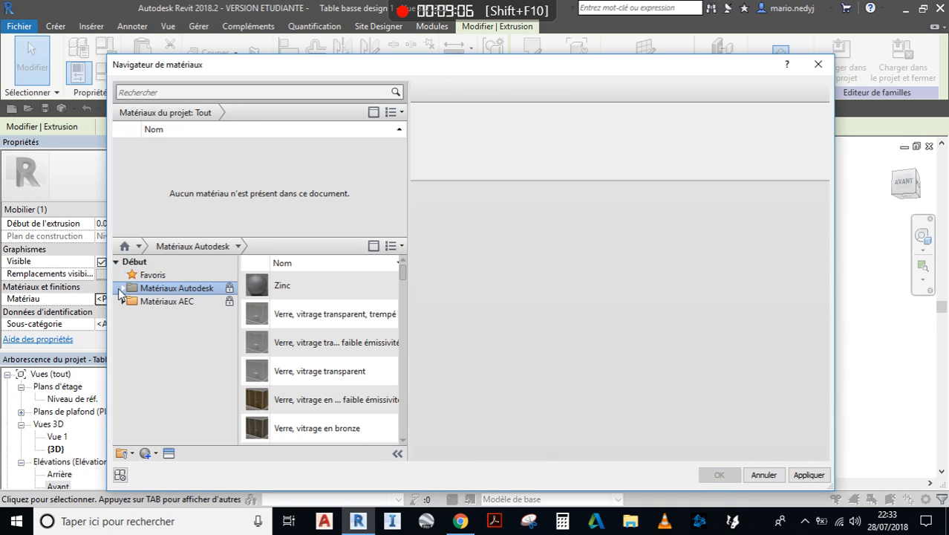
click(124, 288)
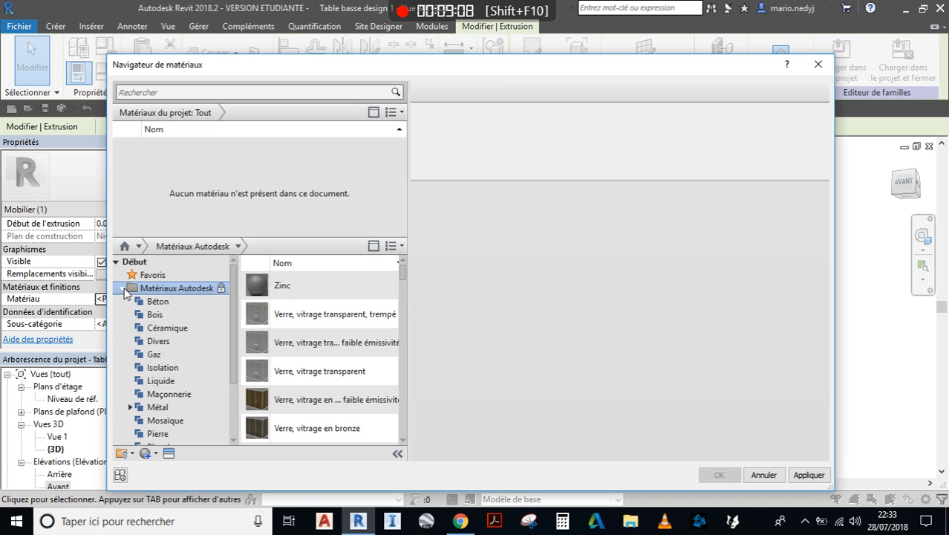
click(154, 314)
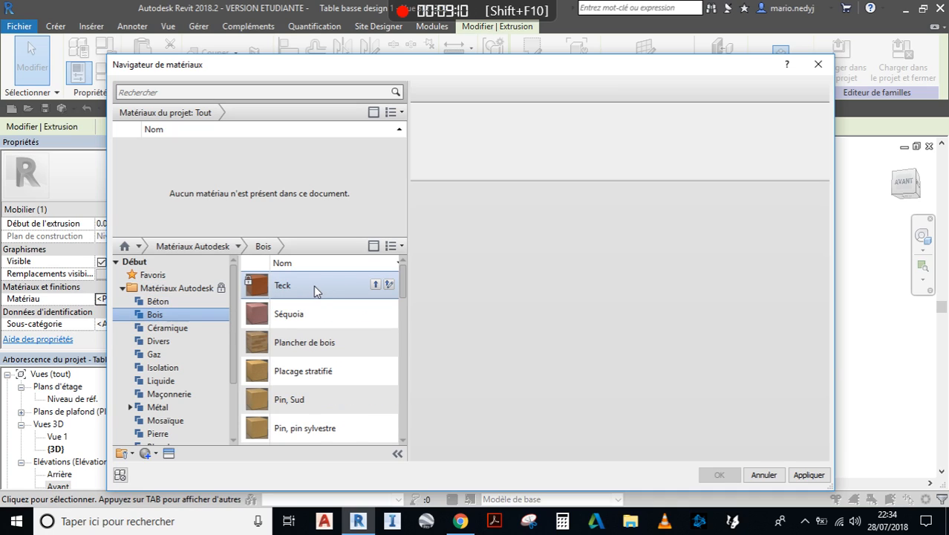
Try Noyer from the Bois category as a project material, checking its appearance, and delete it again
scroll(311, 332, down, 5)
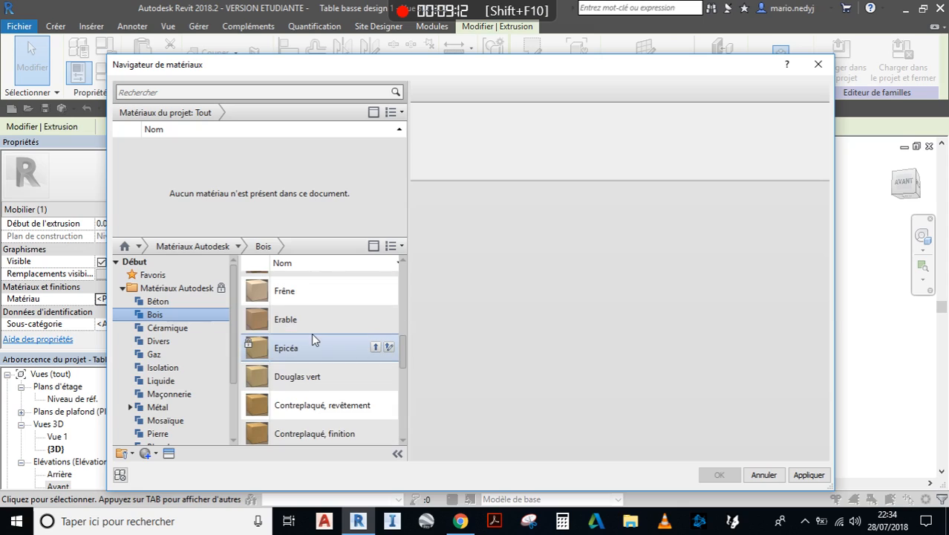
scroll(311, 333, up, 1)
click(311, 307)
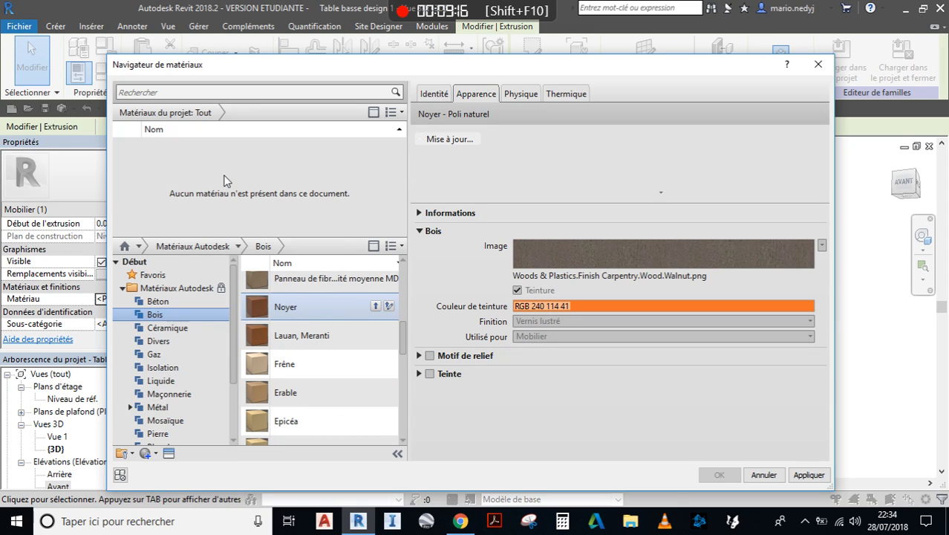
double_click(301, 303)
click(196, 161)
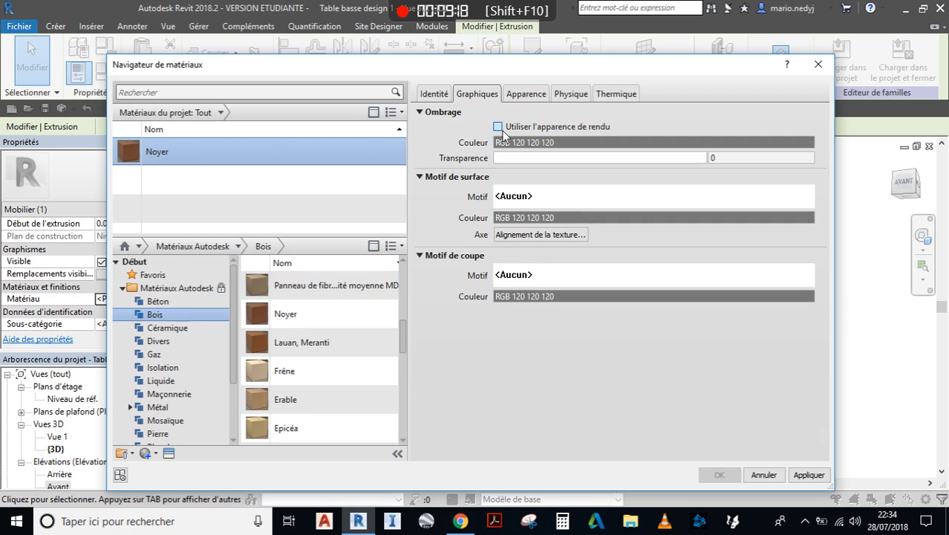
click(528, 94)
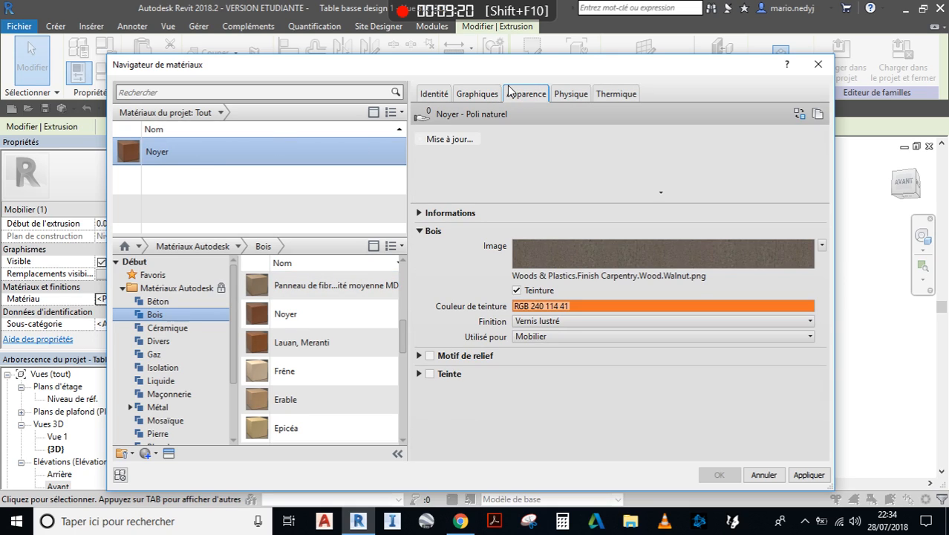
key(ctrl)
key(ctrl)
key(Delete)
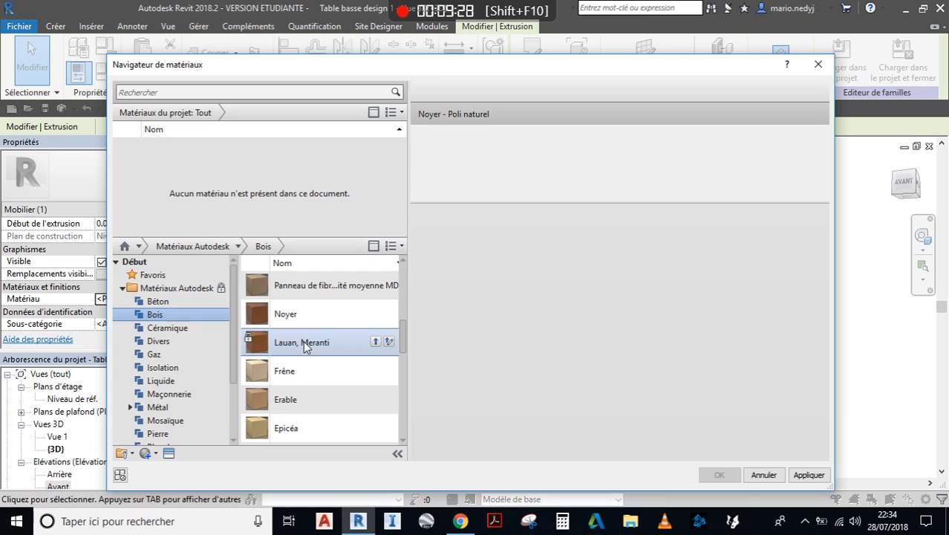
Add Teck from the Bois category to the project materials, enable Utiliser l'apparence de rendu, and apply it
scroll(294, 383, down, 1)
scroll(297, 368, down, 6)
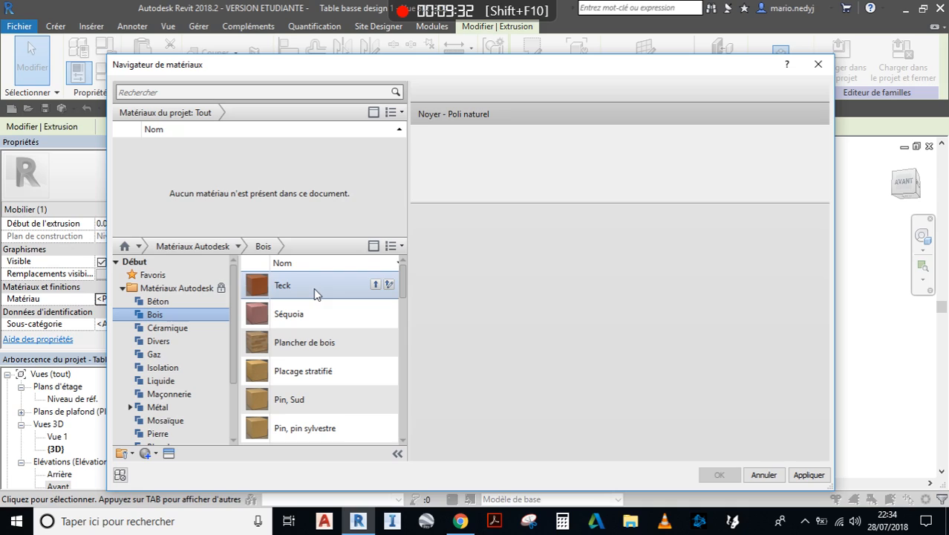
drag(206, 166, 173, 151)
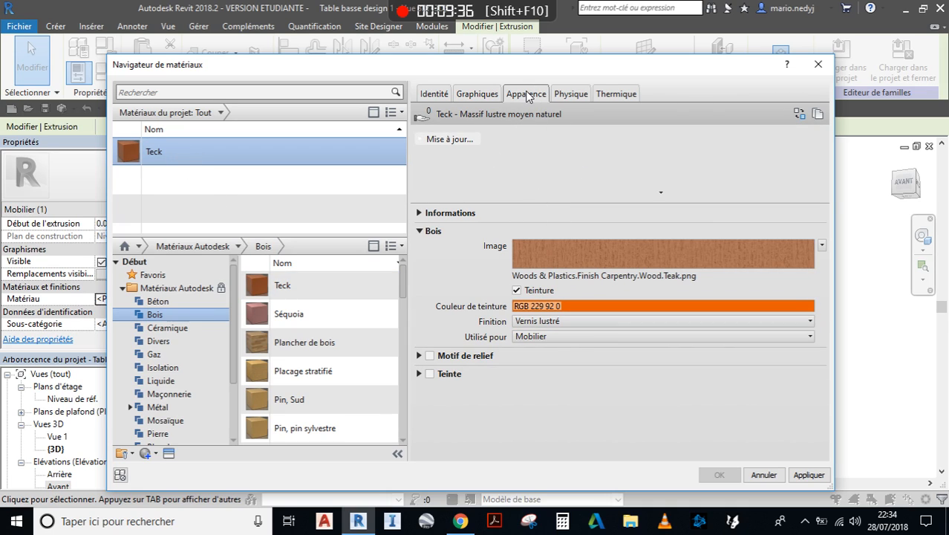
mouse_move(626, 254)
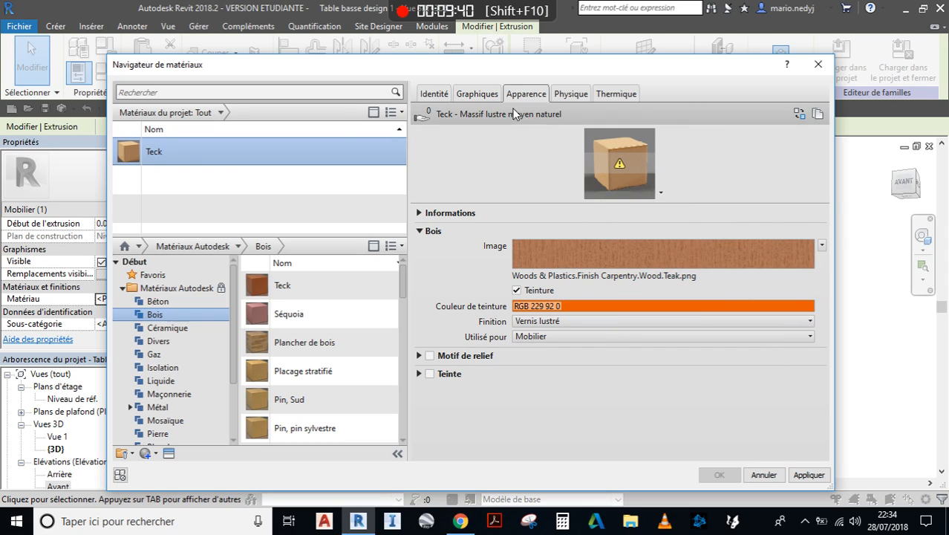
click(474, 94)
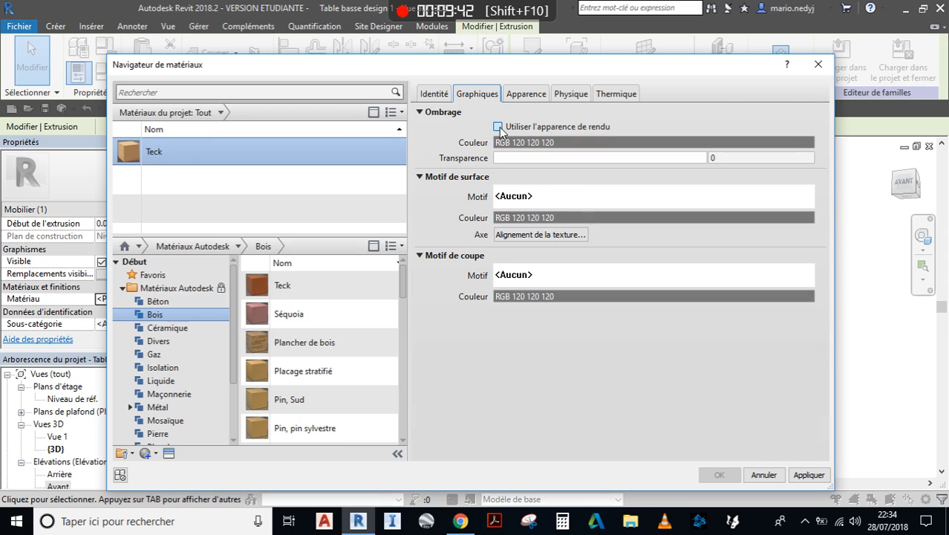
click(498, 127)
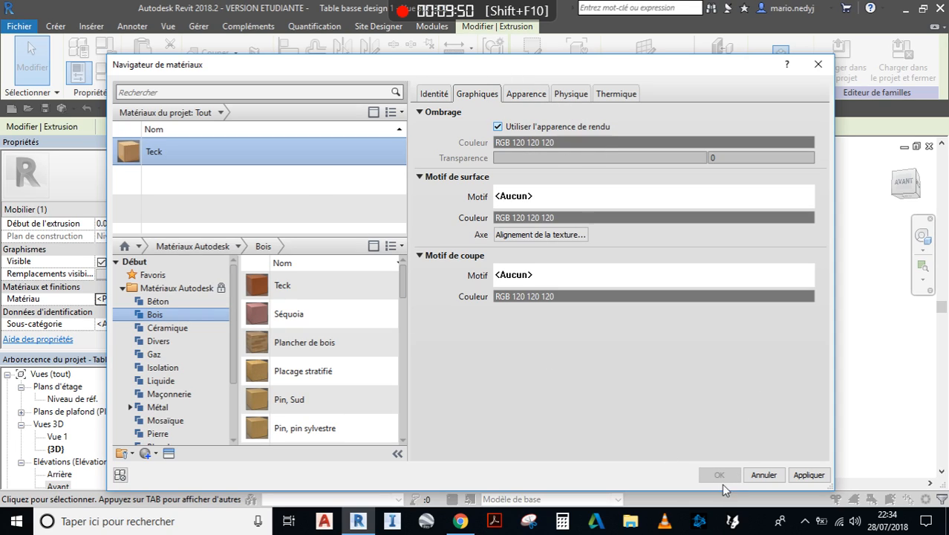
key(ctrl)
click(793, 472)
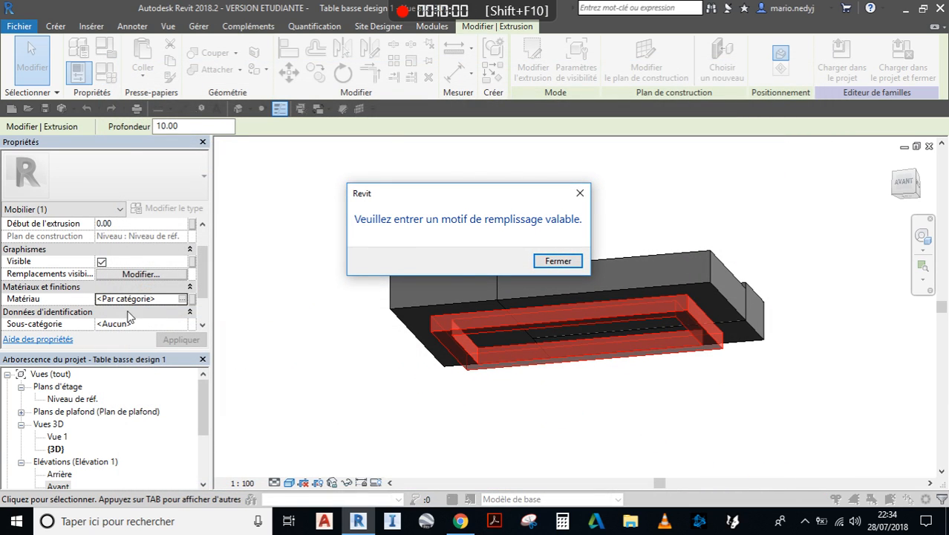
Dismiss the fill pattern message and assign Teck to the base frame through the reopened material browser
click(558, 261)
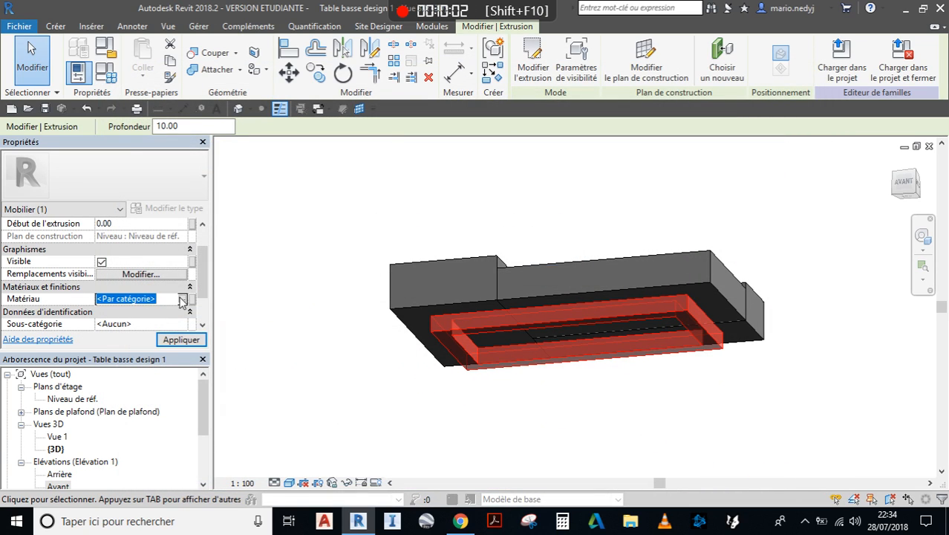
click(183, 299)
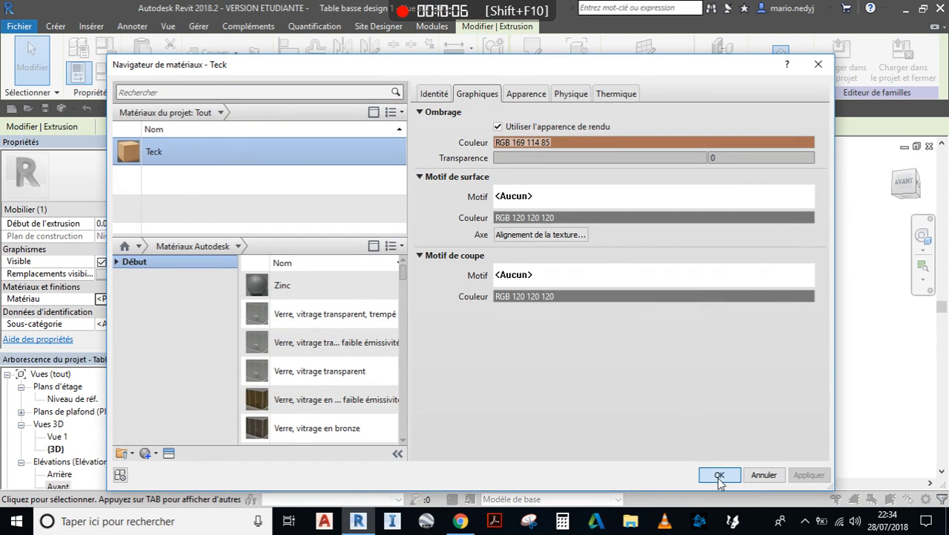
click(719, 475)
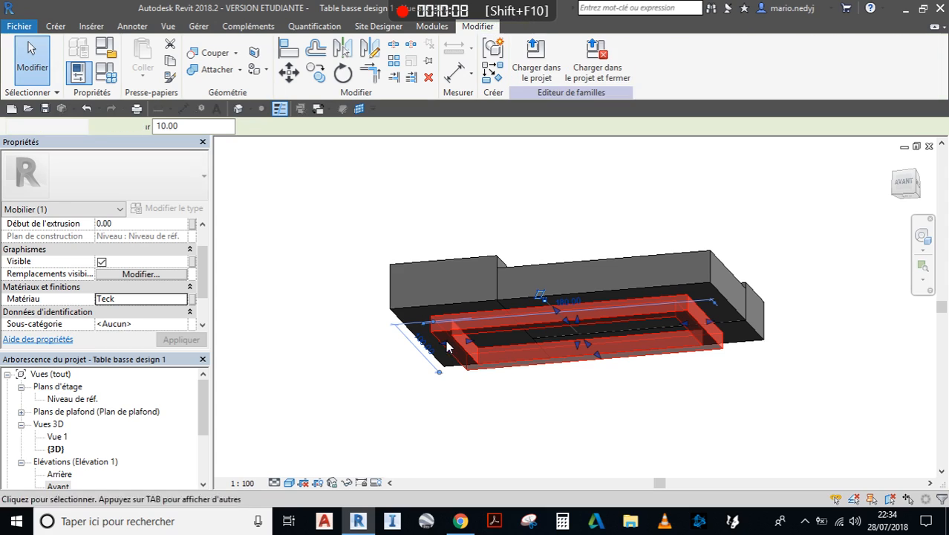
click(377, 322)
scroll(495, 328, up, 3)
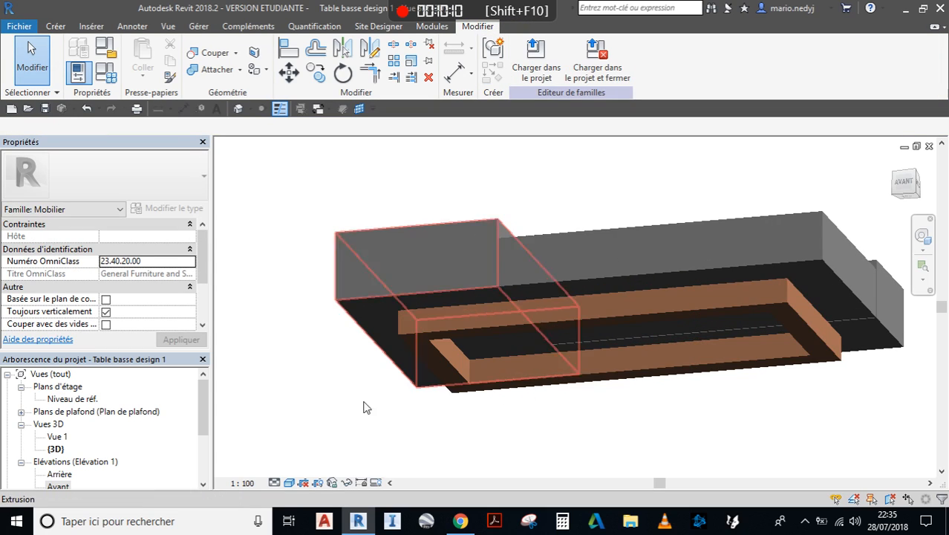
Select the tallest tabletop block and open the material browser for its Matériau property
click(551, 311)
scroll(521, 327, down, 3)
shift+middle_drag(507, 256, 514, 309)
click(484, 294)
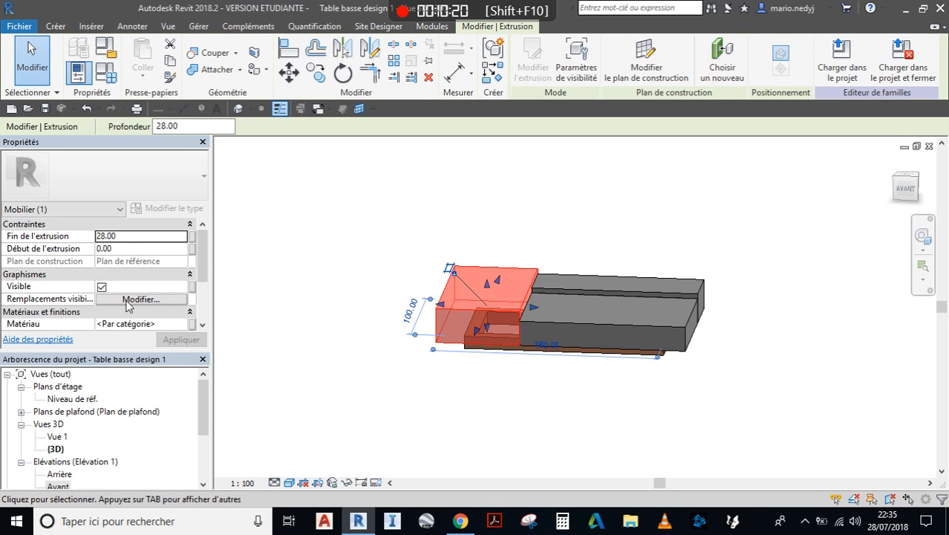
click(148, 324)
click(186, 324)
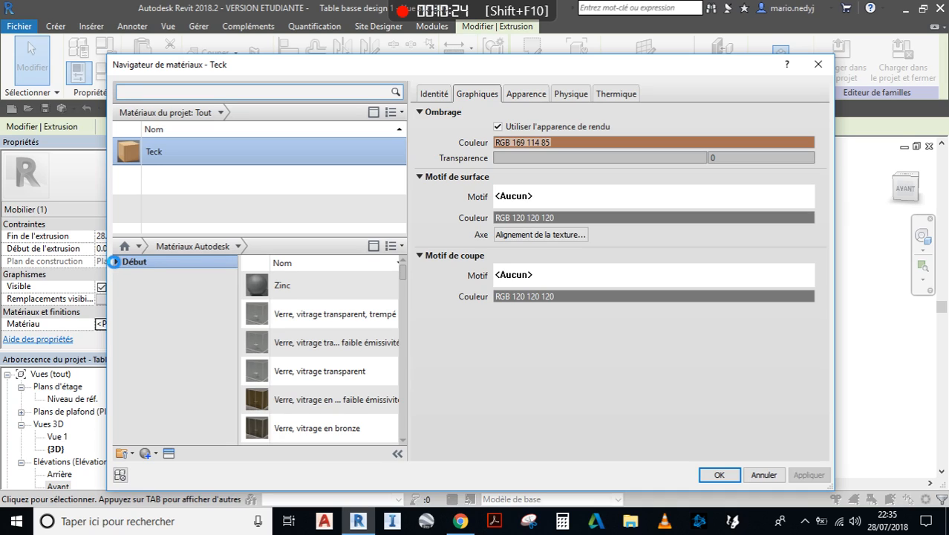
Add the Pierre material from the Pierre category of Matériaux Autodesk to the project materials
click(117, 262)
click(122, 289)
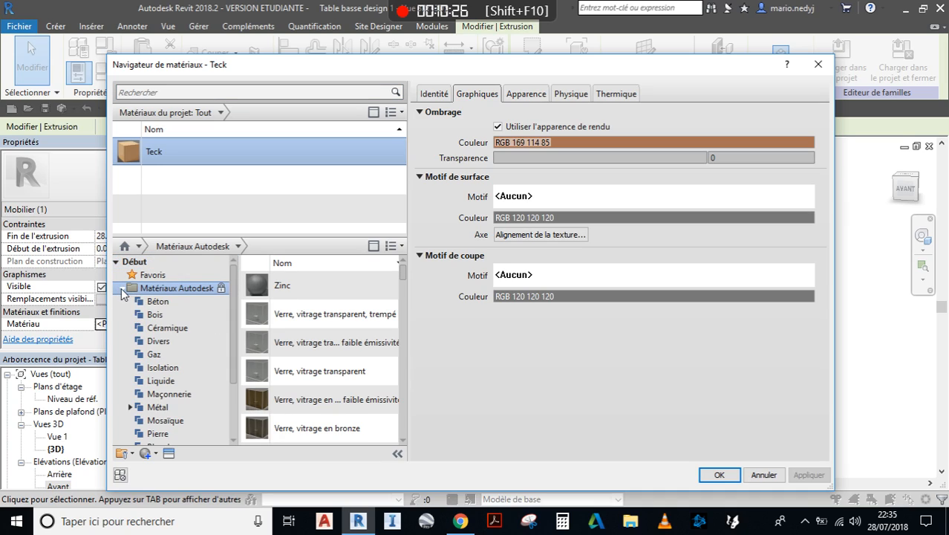
scroll(166, 402, down, 1)
click(159, 394)
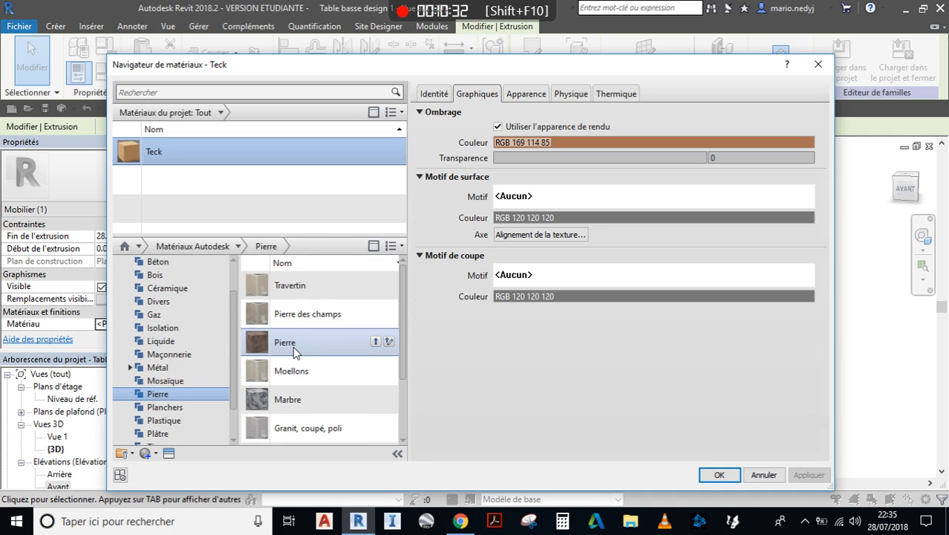
click(295, 349)
drag(309, 350, 233, 211)
click(191, 159)
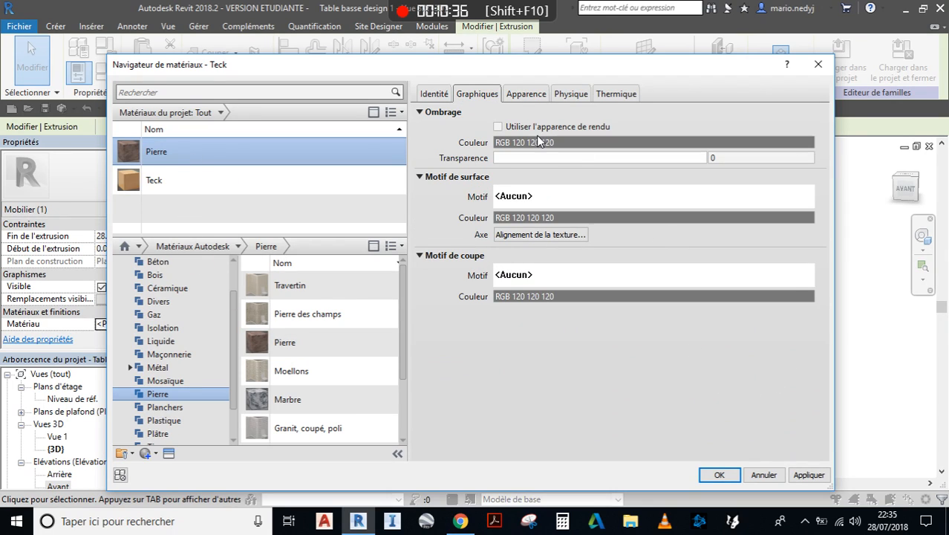
Enable Utiliser l'apparence de rendu for the Pierre material and accept the material browser
click(528, 94)
click(488, 95)
click(498, 126)
click(719, 475)
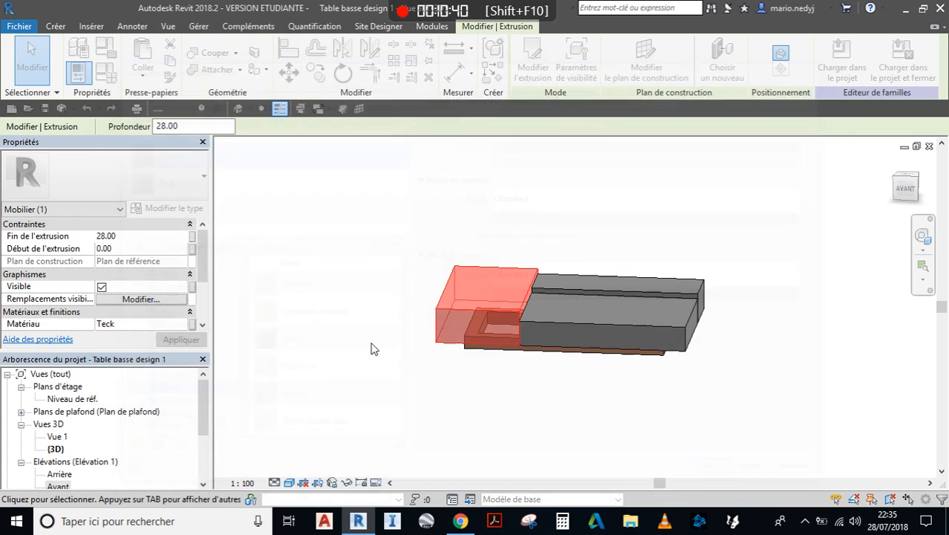
Assign the Pierre material to the selected tallest tabletop block through its Matériau property
click(130, 327)
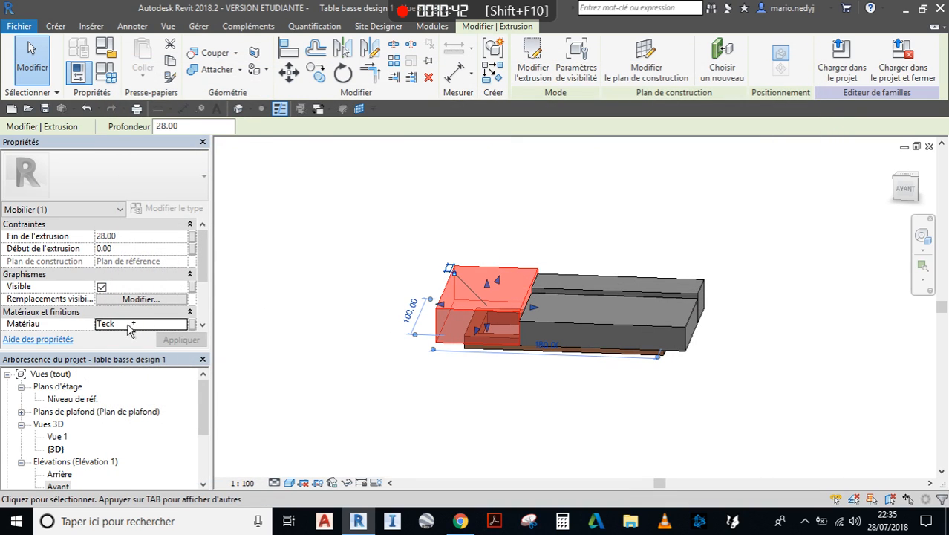
click(193, 325)
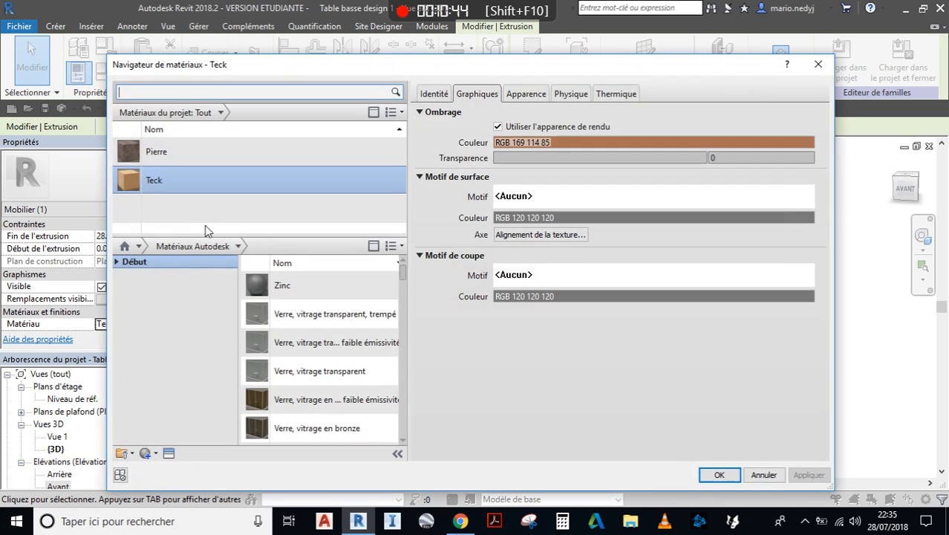
click(181, 143)
click(719, 475)
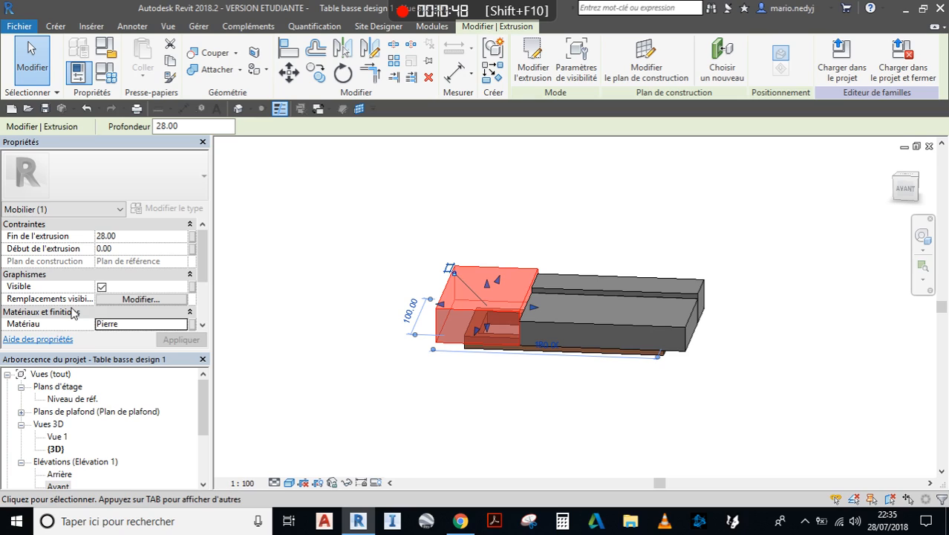
click(147, 325)
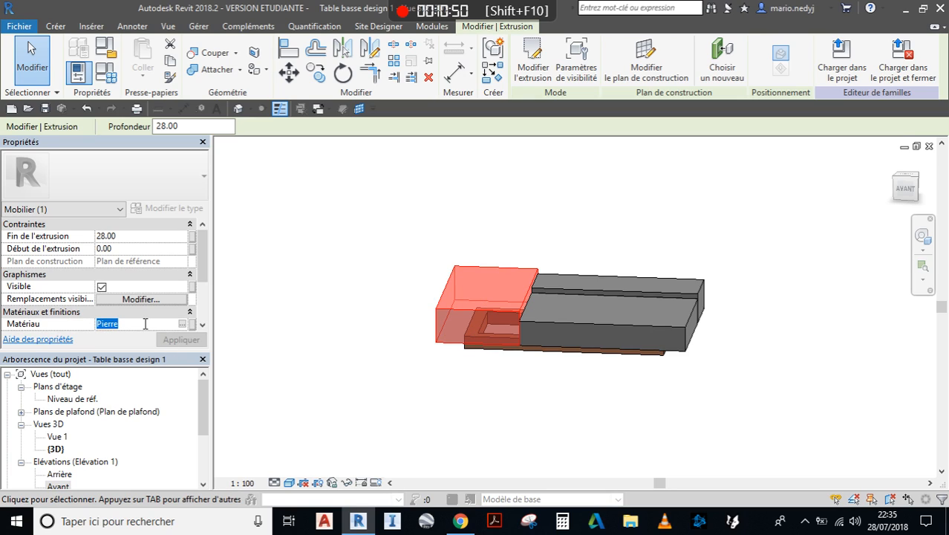
key(Escape)
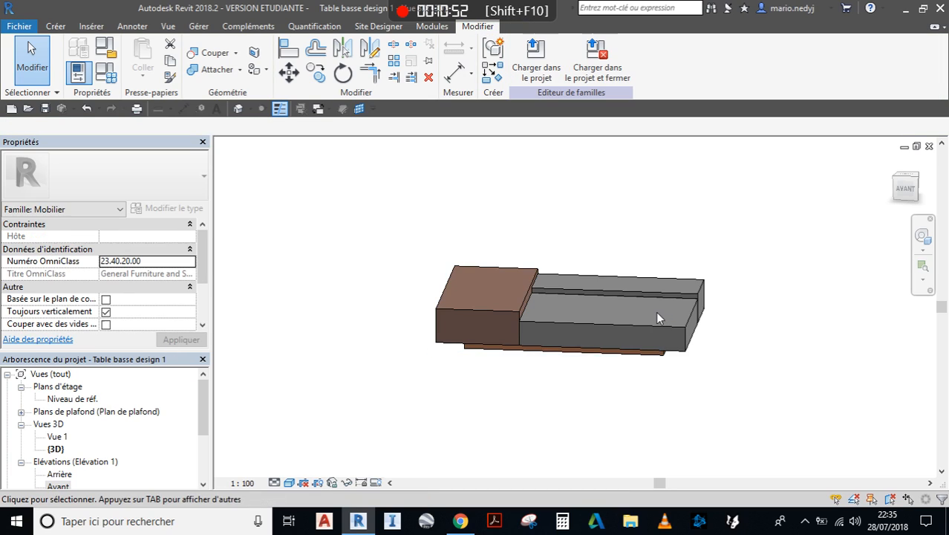
Set the Matériau of the low front tabletop block to Pierre and apply it
click(633, 332)
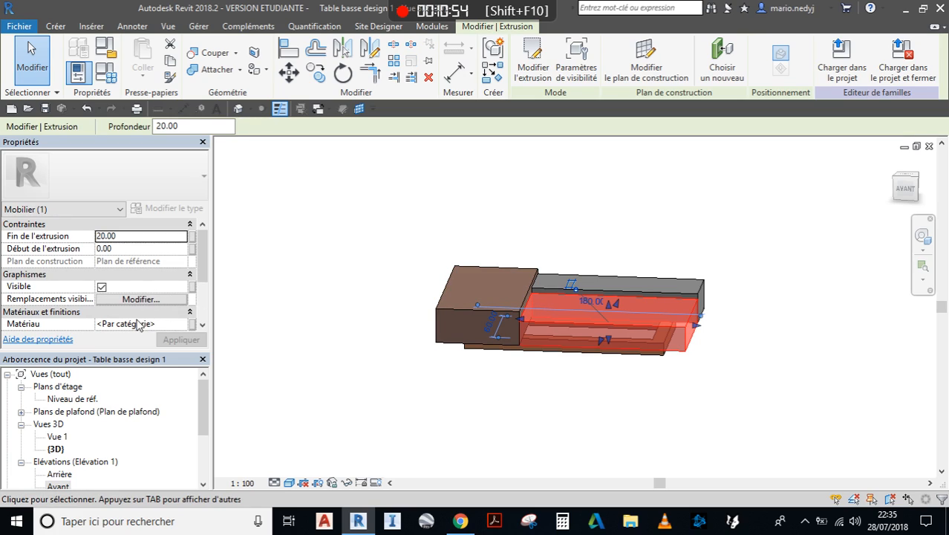
click(169, 325)
text(Pierre)
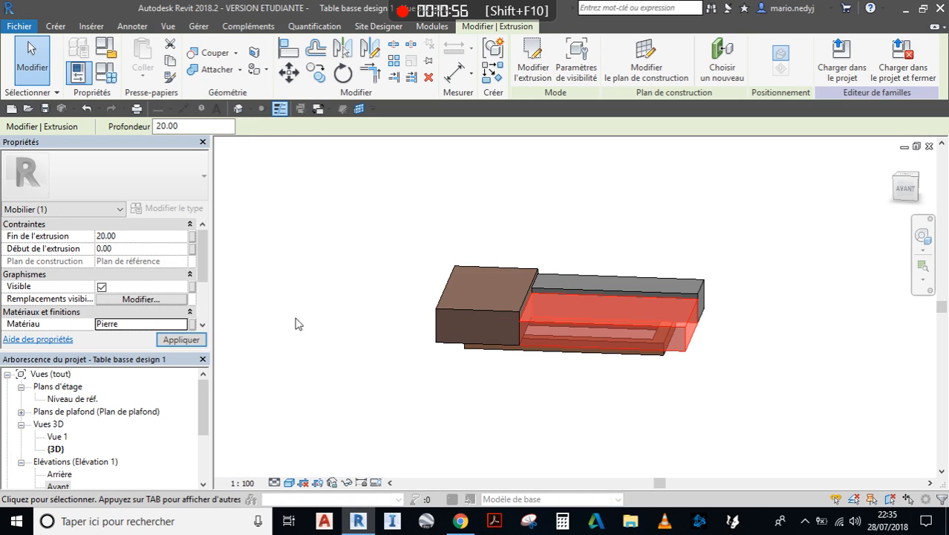
click(181, 340)
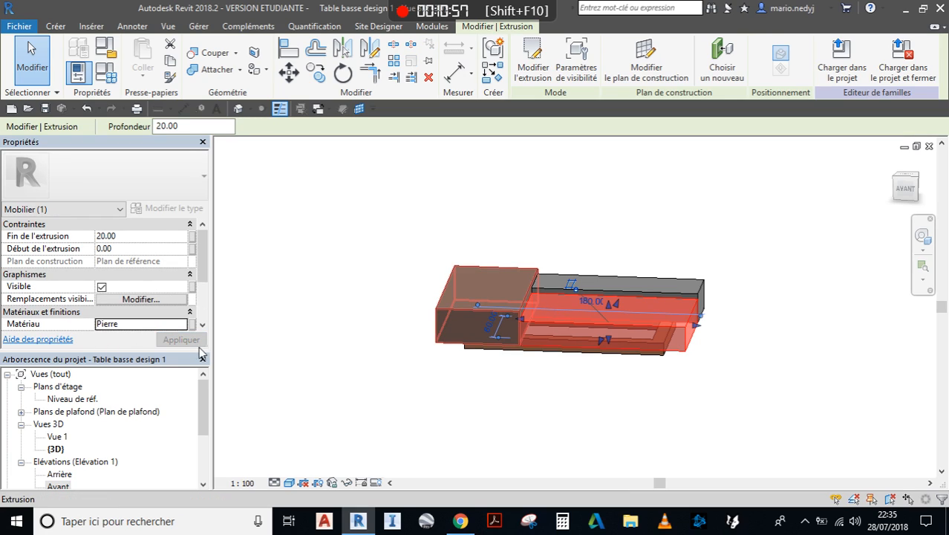
Set the Matériau of the narrow rear tabletop block to Pierre, apply it and clear the selection
click(615, 286)
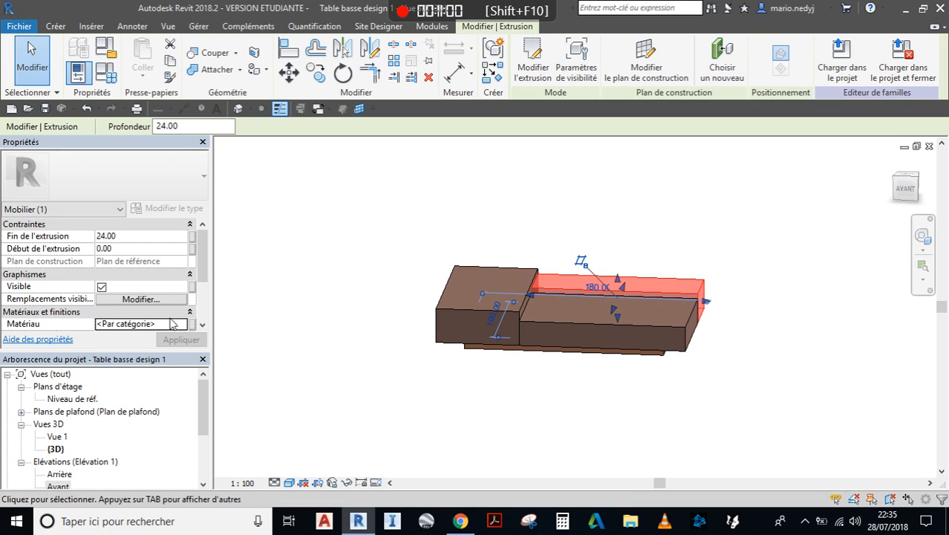
click(166, 324)
text(Pierre)
click(181, 339)
click(31, 69)
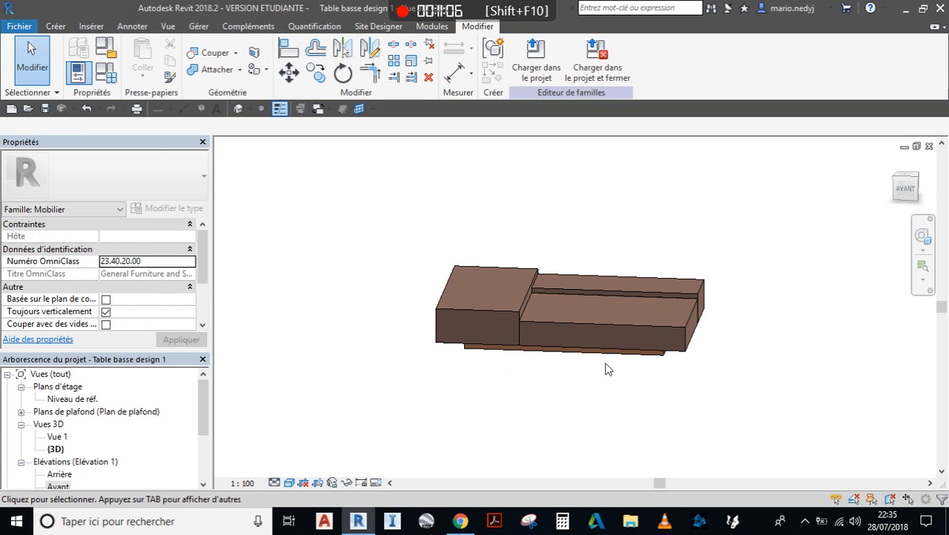
Select all three tabletop blocks together and open the family parameter association for their Matériau property
shift+middle_drag(642, 367, 543, 316)
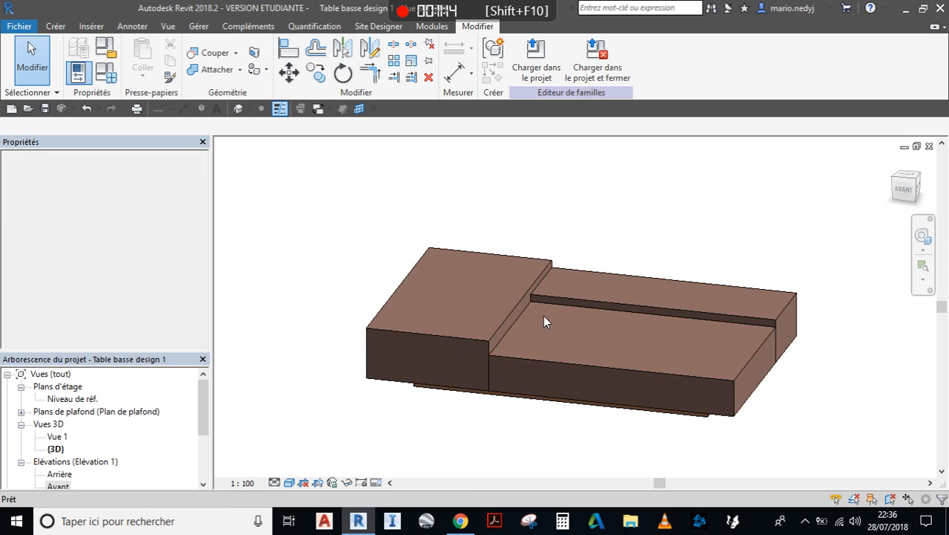
click(418, 334)
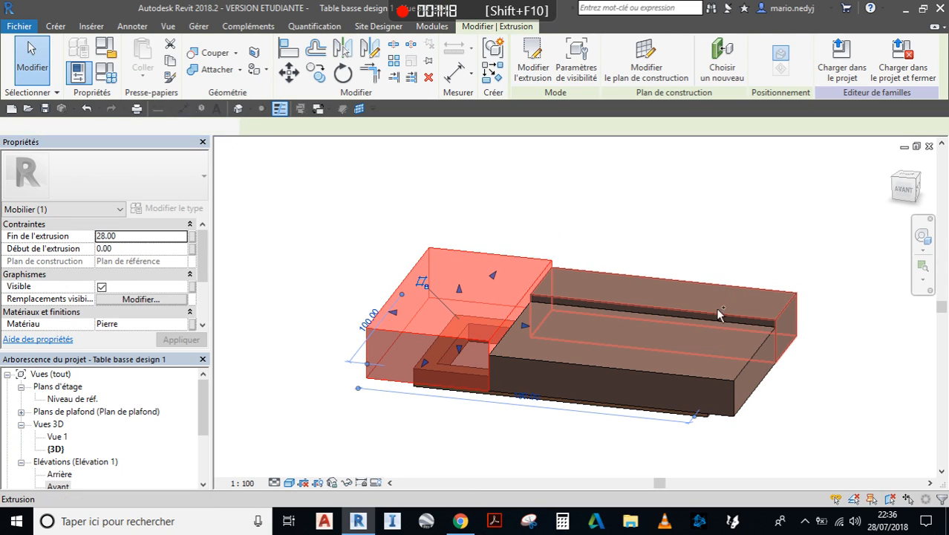
ctrl+click(674, 376)
ctrl+click(676, 374)
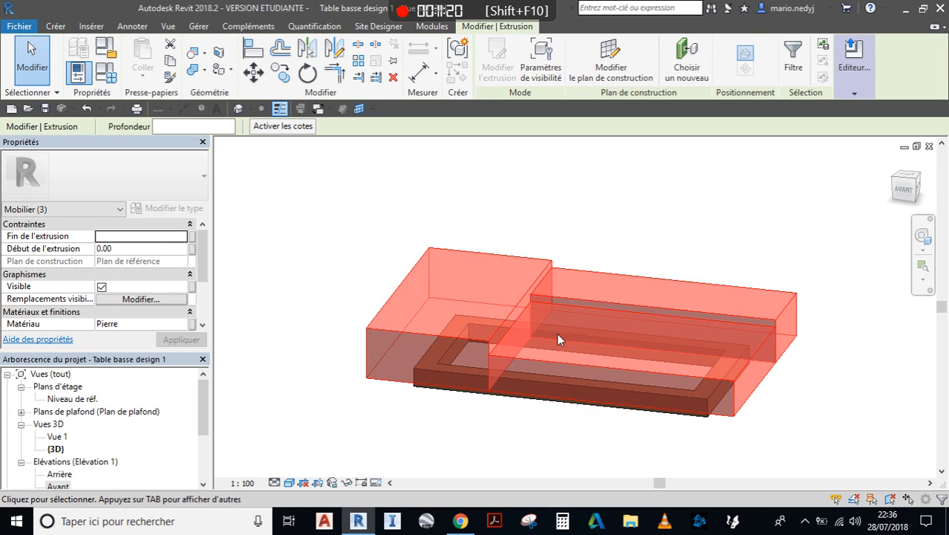
scroll(142, 264, down, 1)
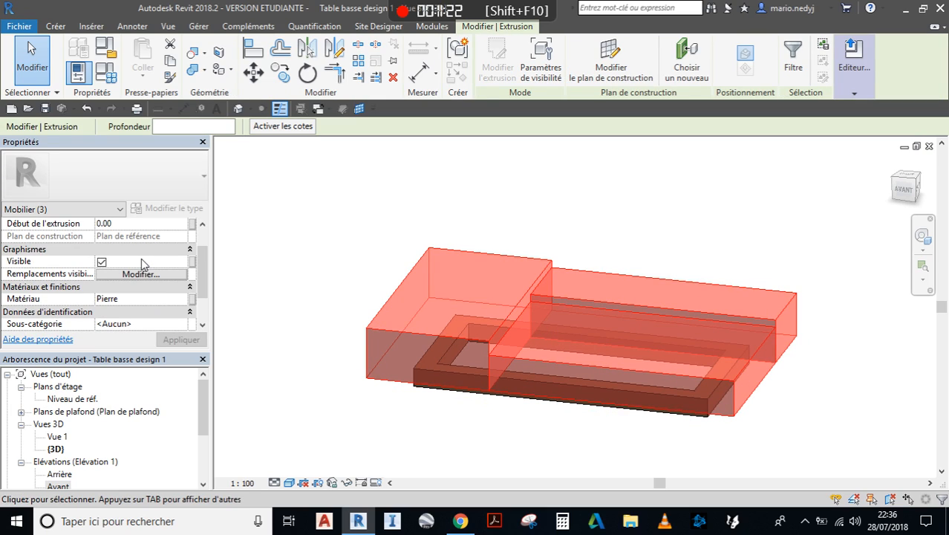
click(192, 300)
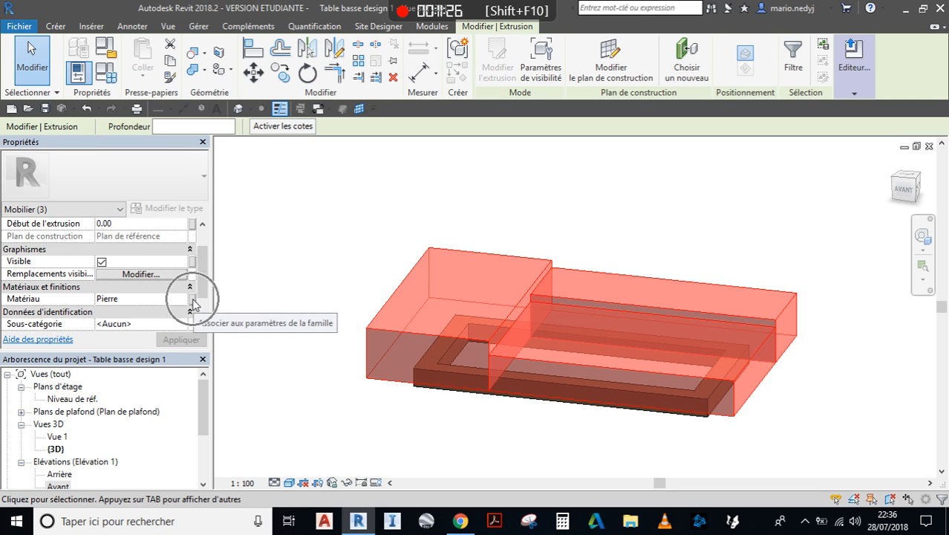
click(192, 300)
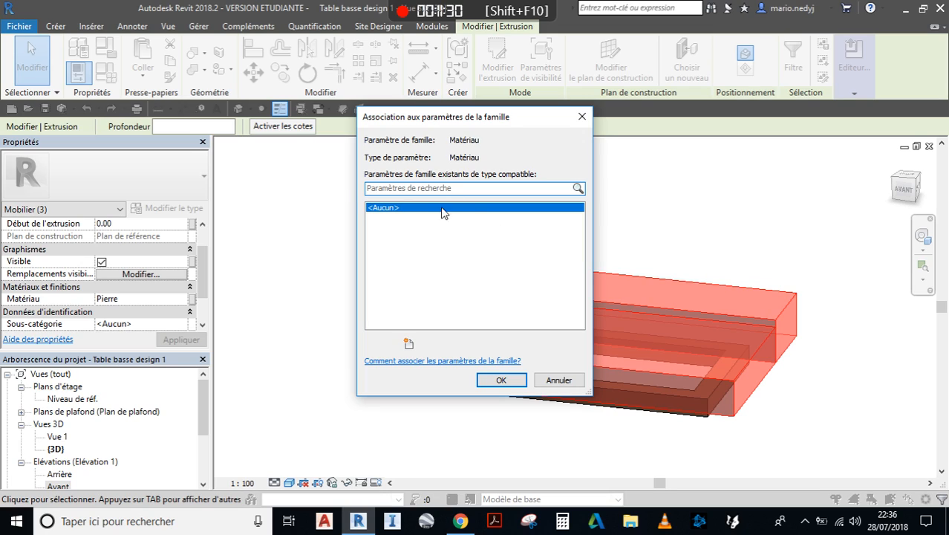
Create an Occurrence family parameter named "Matériau du plateau" and associate it with the material of the three tabletop blocks
click(409, 345)
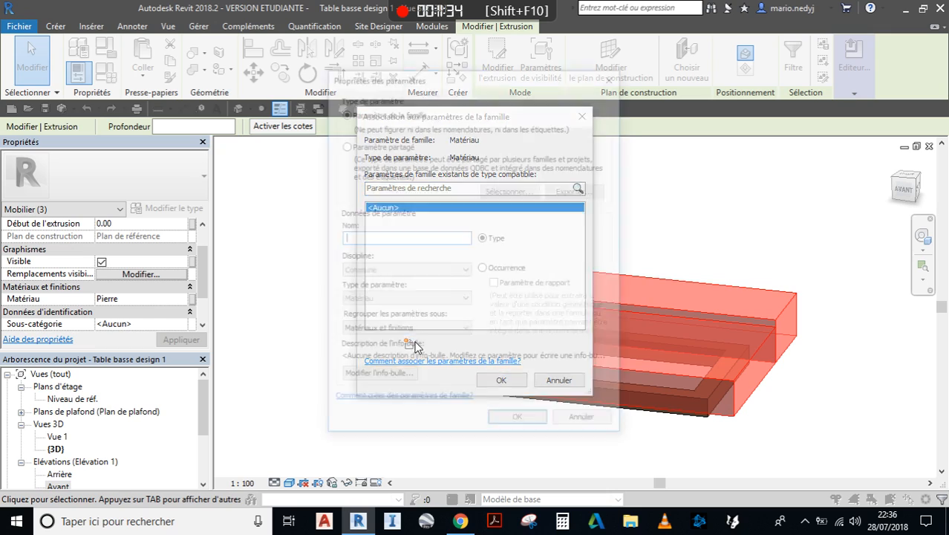
text(Matériau du plateau)
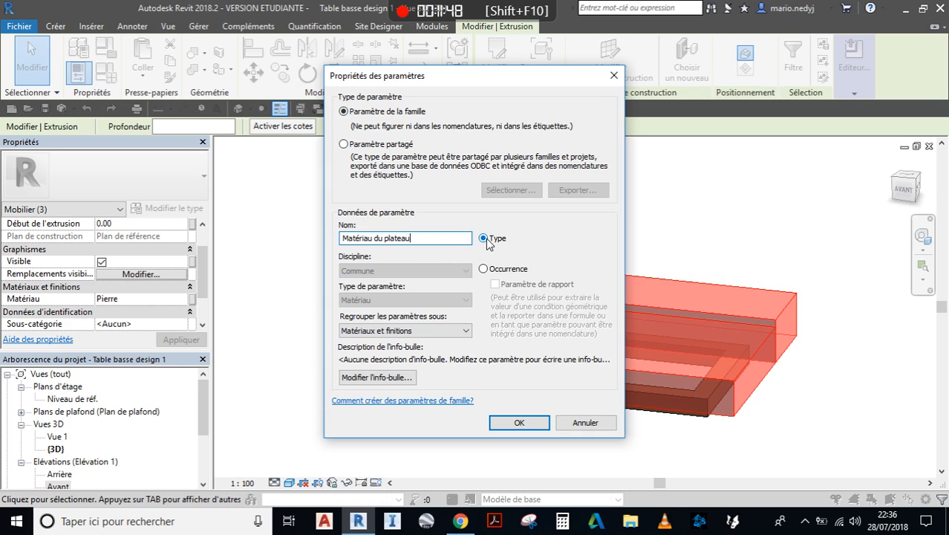
click(484, 270)
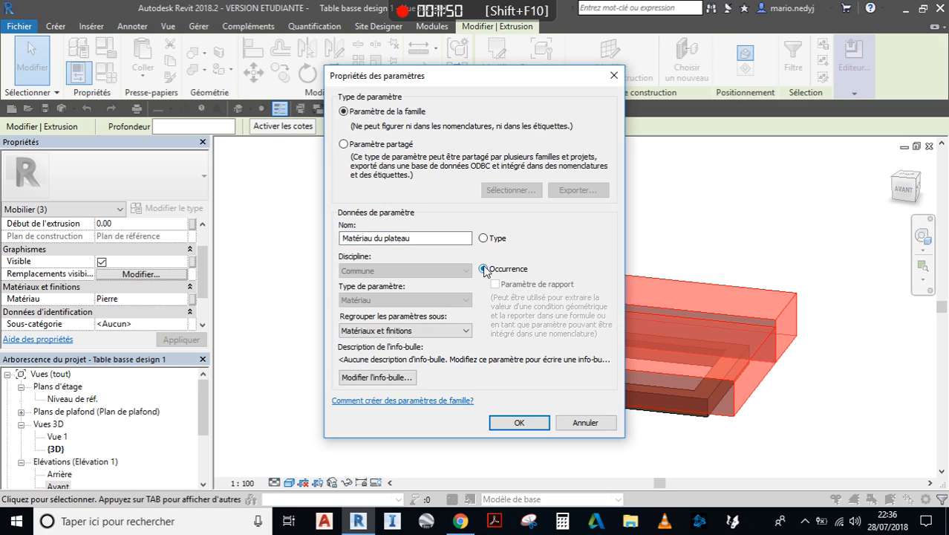
click(518, 422)
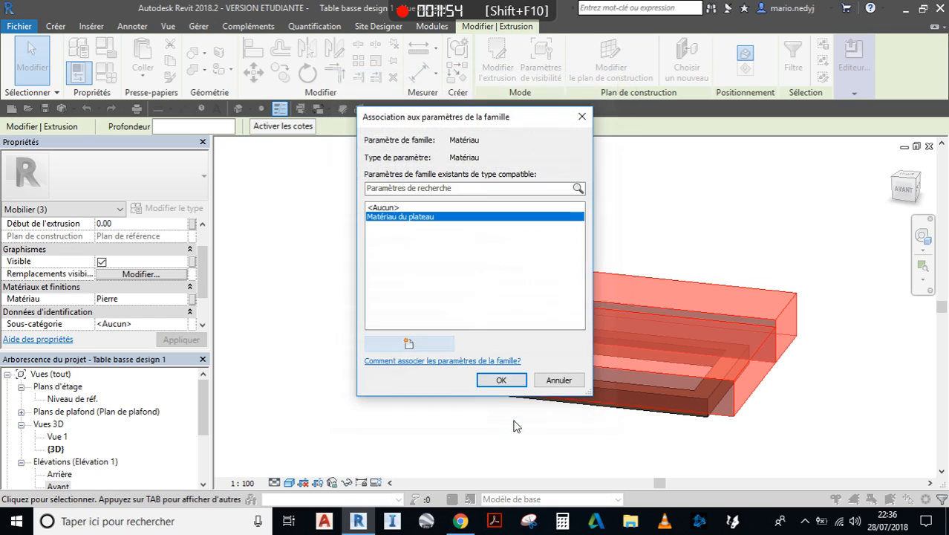
click(499, 379)
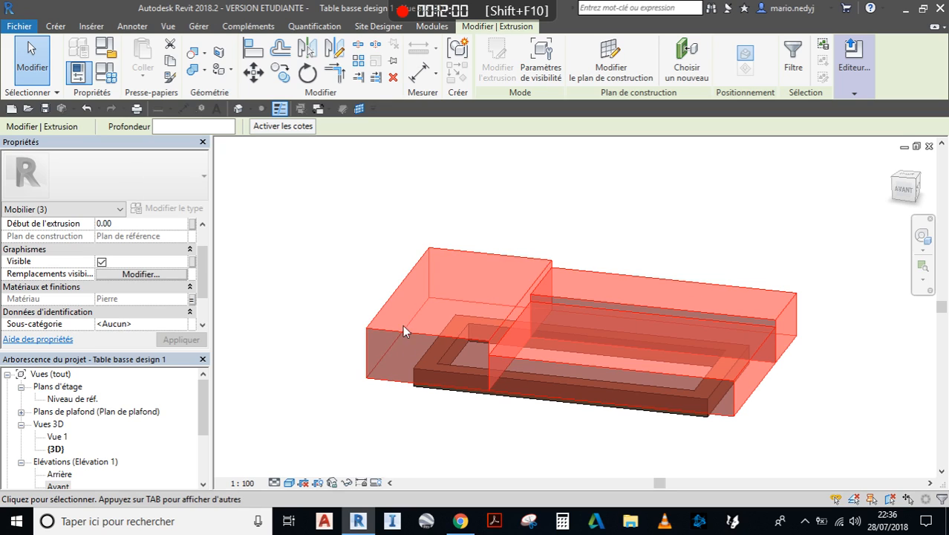
scroll(447, 334, down, 1)
middle_drag(457, 342, 413, 278)
key(Escape)
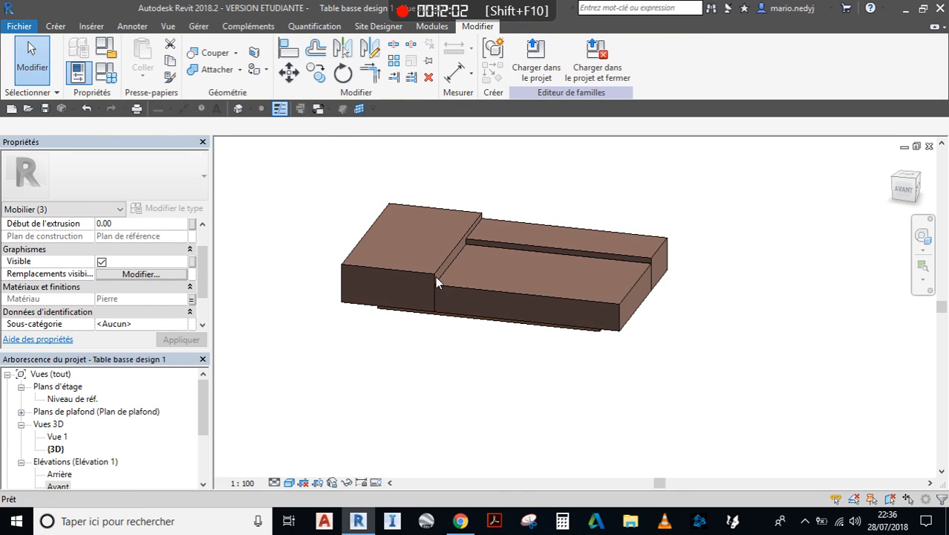
Select the base frame from underneath the table and open the family parameter association for its Matériau property
scroll(491, 335, up, 2)
shift+middle_drag(600, 342, 523, 221)
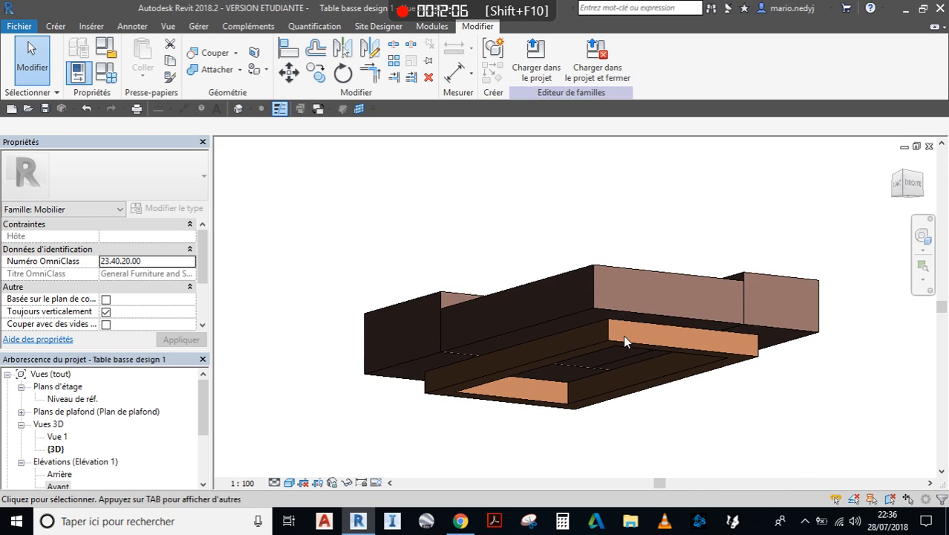
click(578, 337)
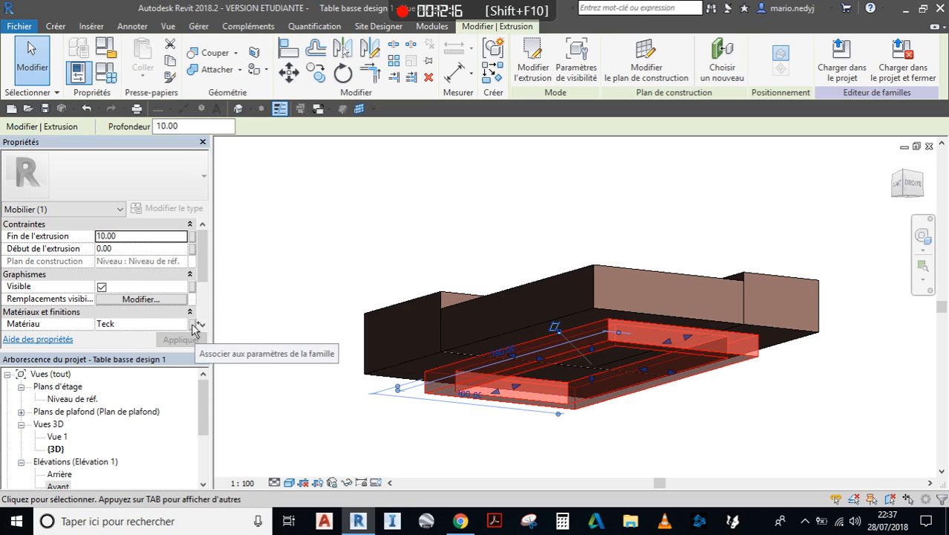
click(193, 327)
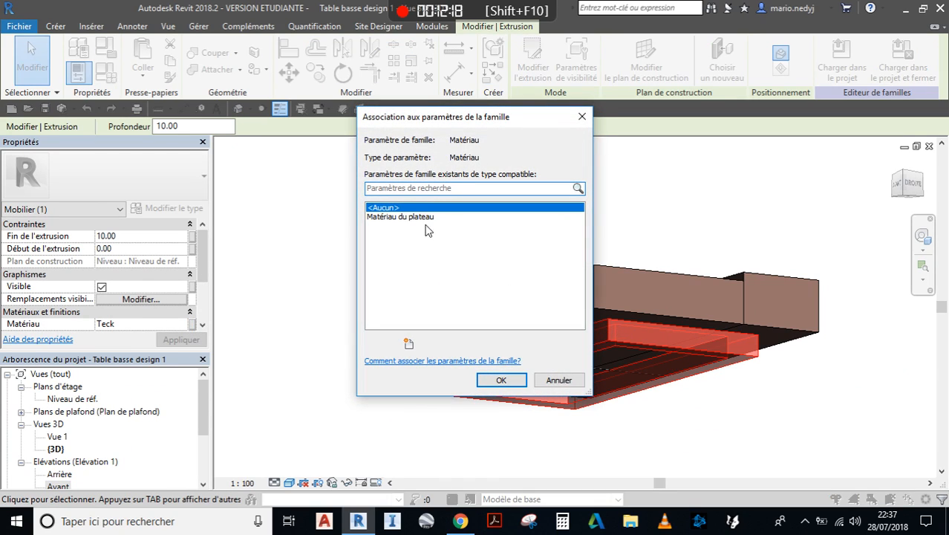
click(382, 218)
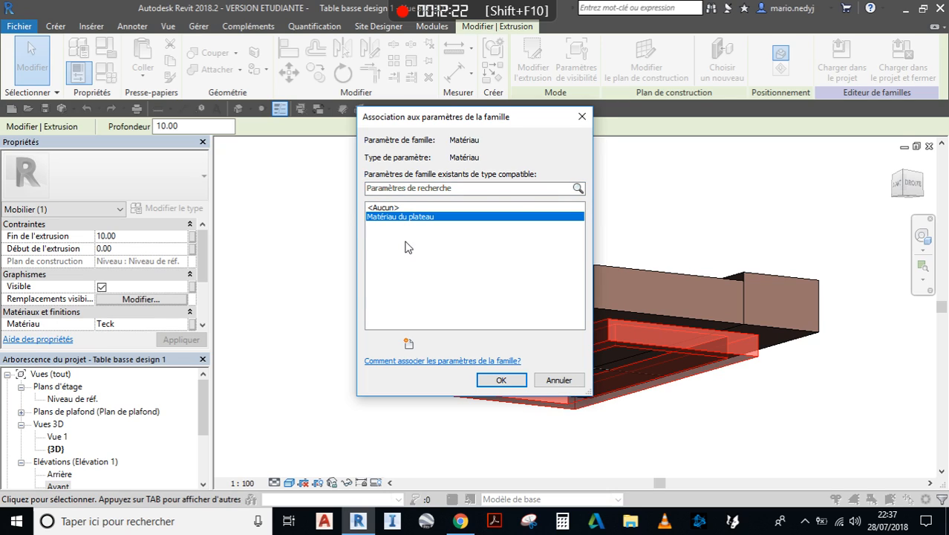
Create an Occurrence family parameter named "Materiau des pieds de la table" and associate it with the base frame's material
click(409, 343)
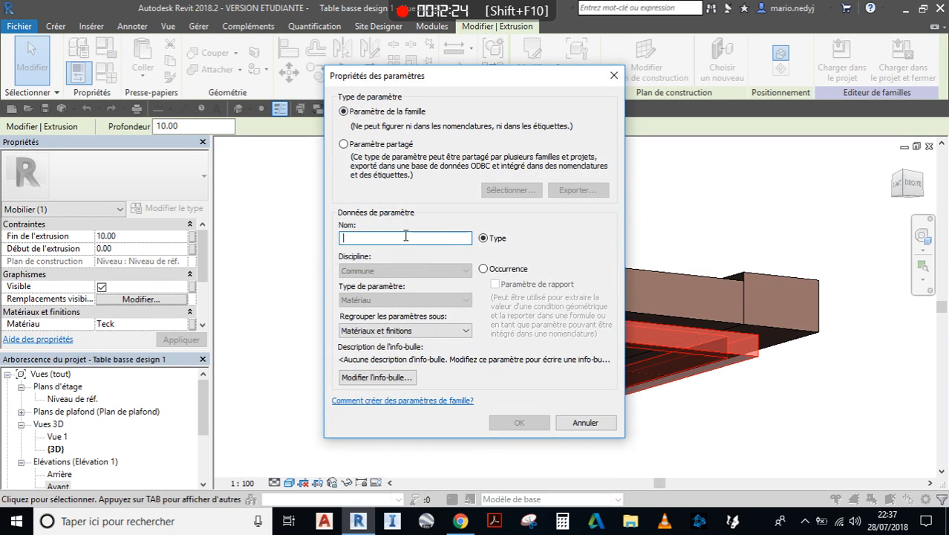
text(Matériau)
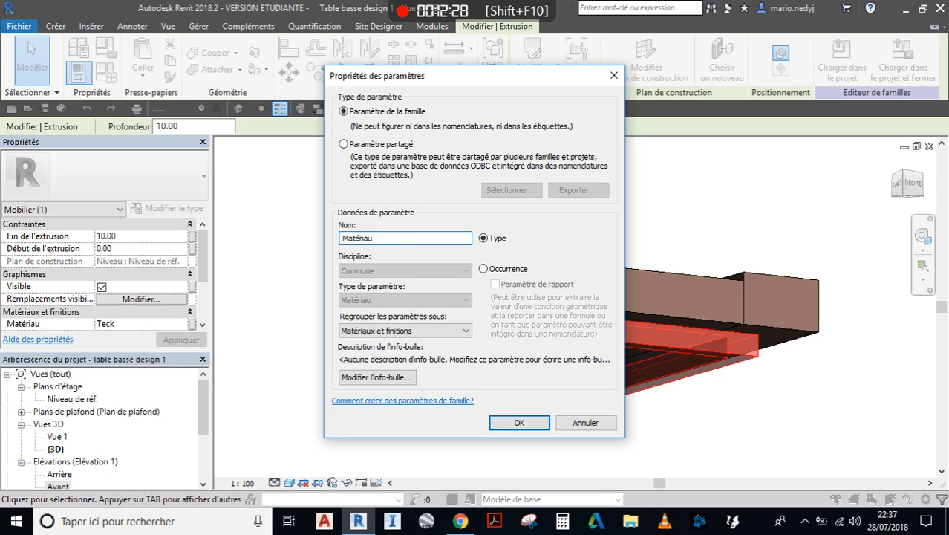
key(BackSpace)
key(BackSpace)
key(BackSpace)
key(BackSpace)
key(BackSpace)
text(eriau des pieds de la table)
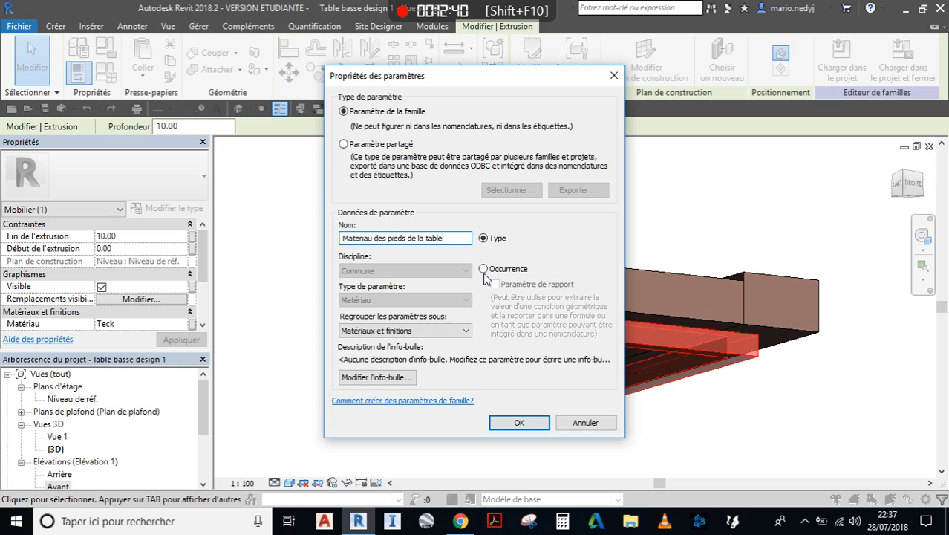
click(484, 270)
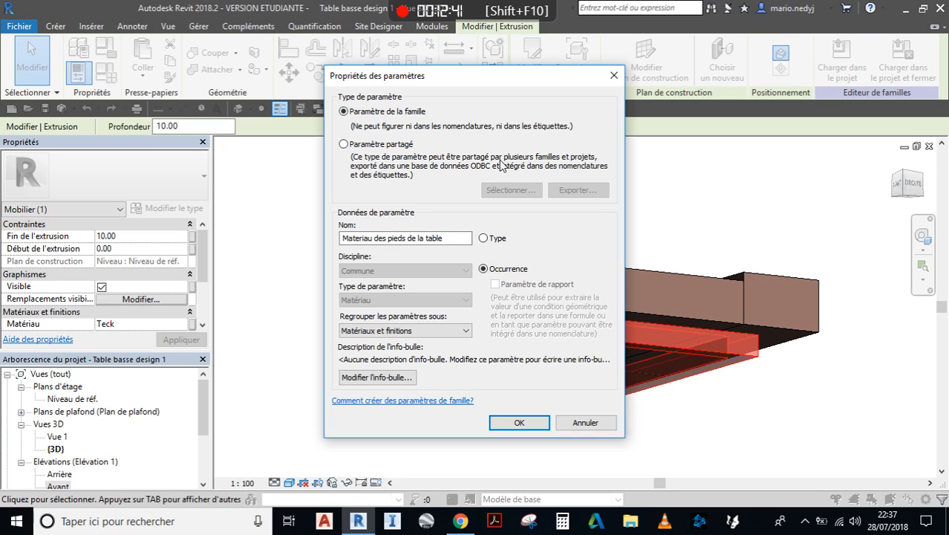
click(501, 429)
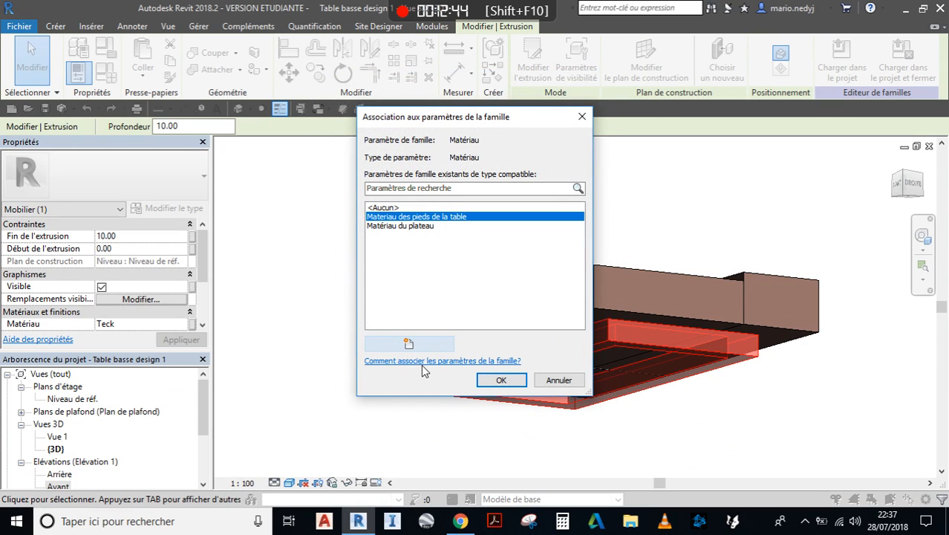
click(520, 379)
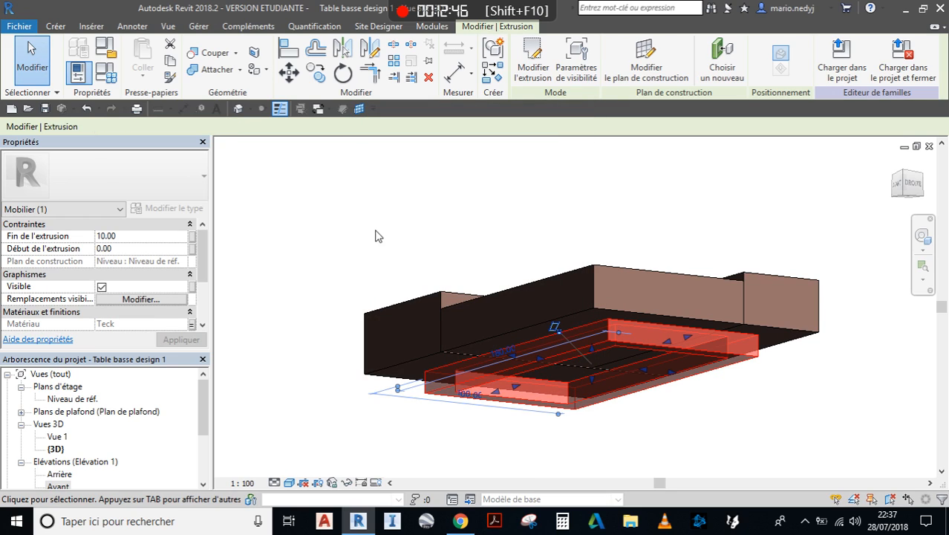
click(384, 231)
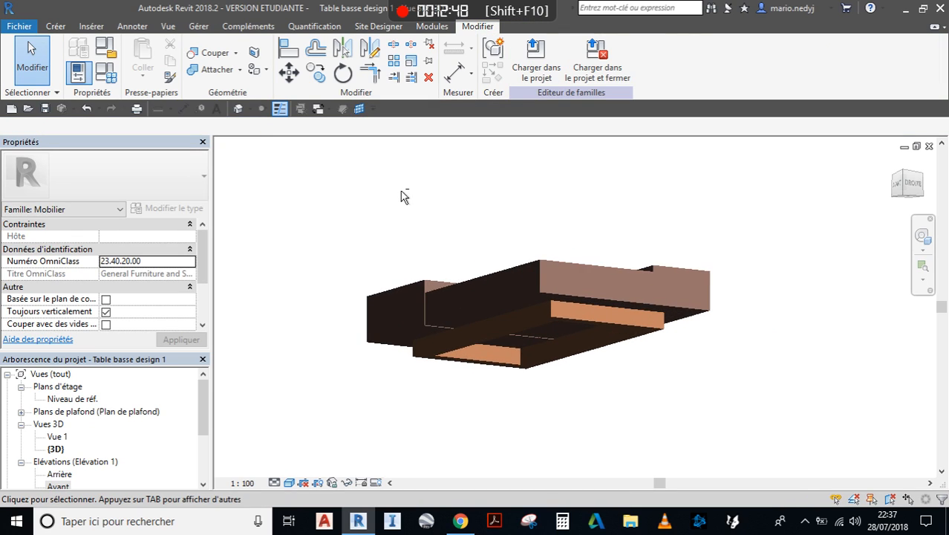
Return the 3D view to the top of the table and save the coffee table family
shift+middle_drag(403, 198, 451, 287)
shift+drag(451, 287, 450, 293)
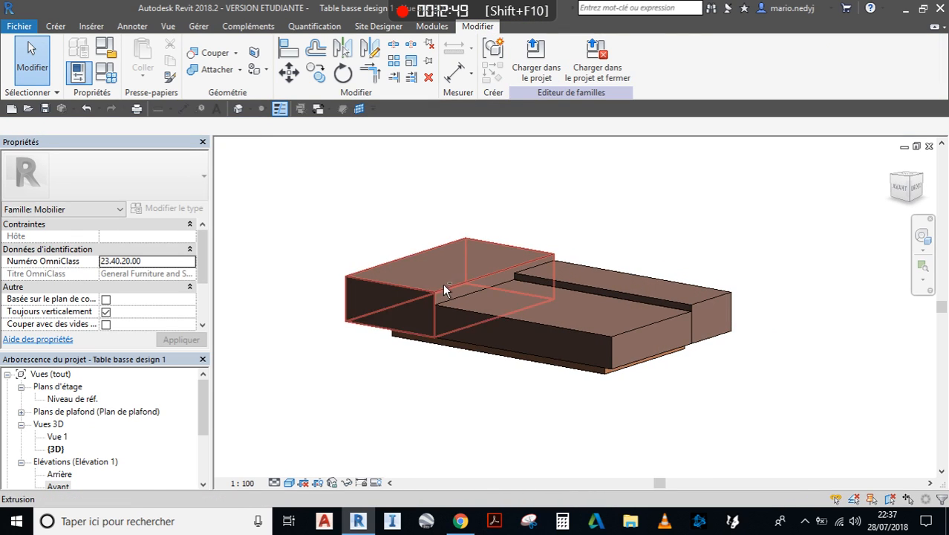
click(45, 109)
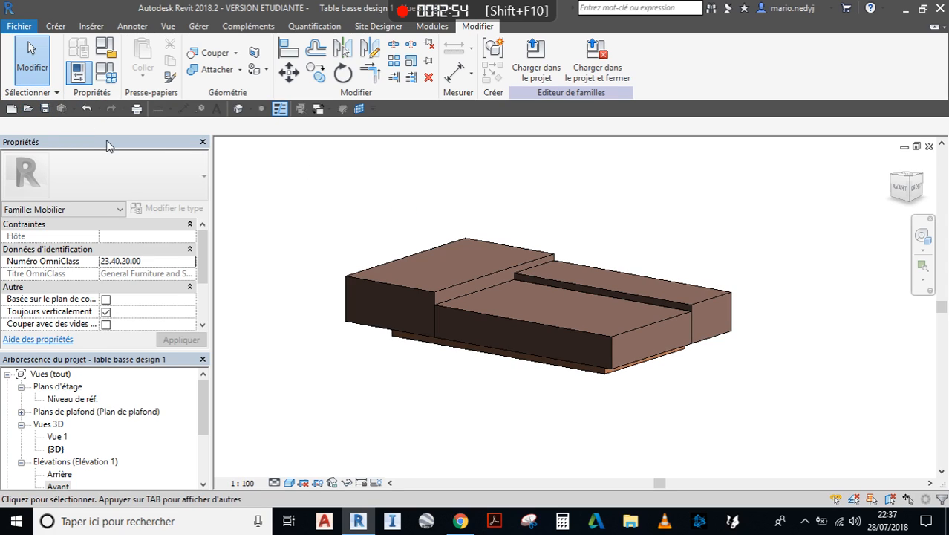
Create a new project based on the Gabarit architectural template
click(12, 108)
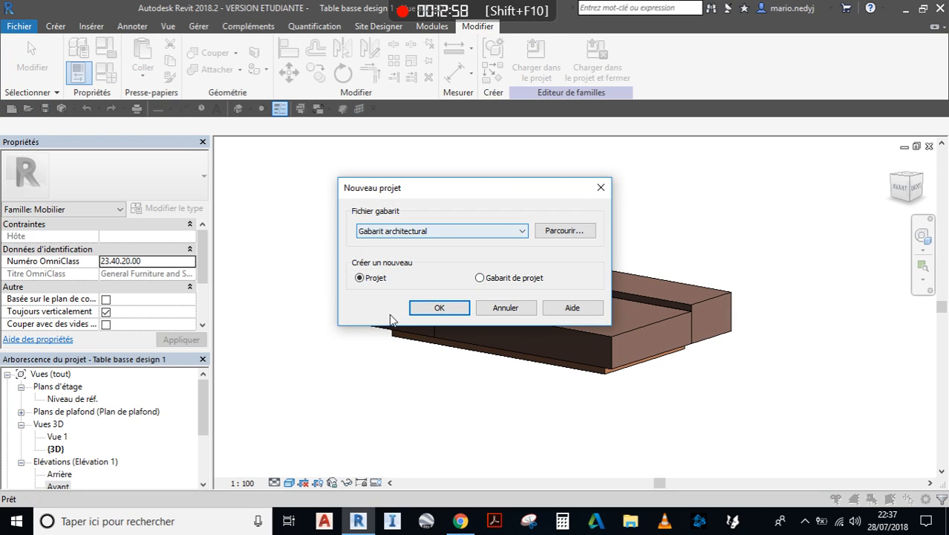
click(439, 307)
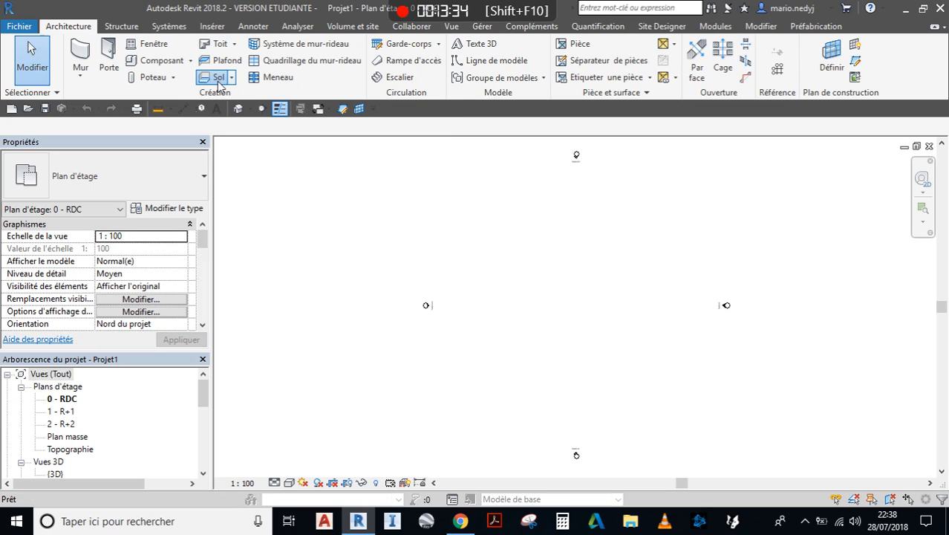
Create a rectangular floor measuring about 3600 by 1800 on level 0 - RDC, between the elevation markers
click(220, 78)
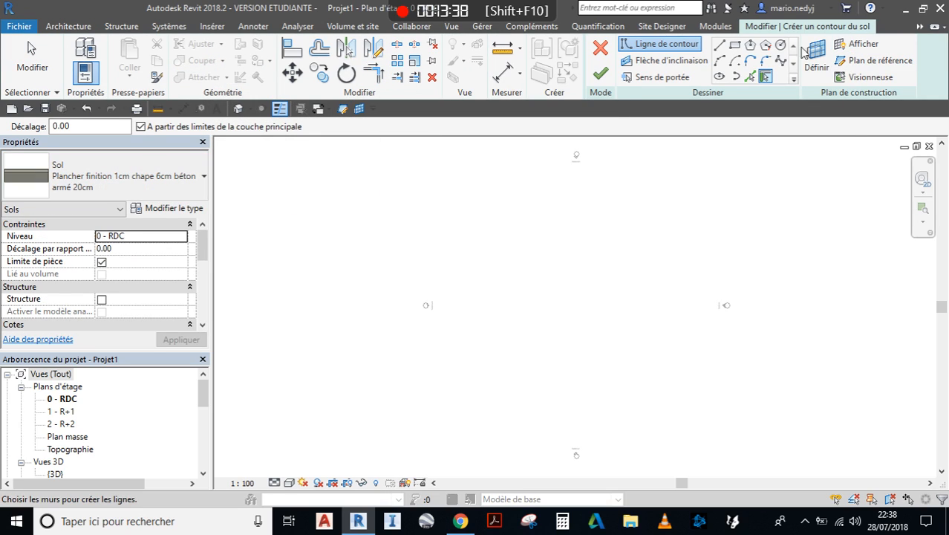
click(735, 44)
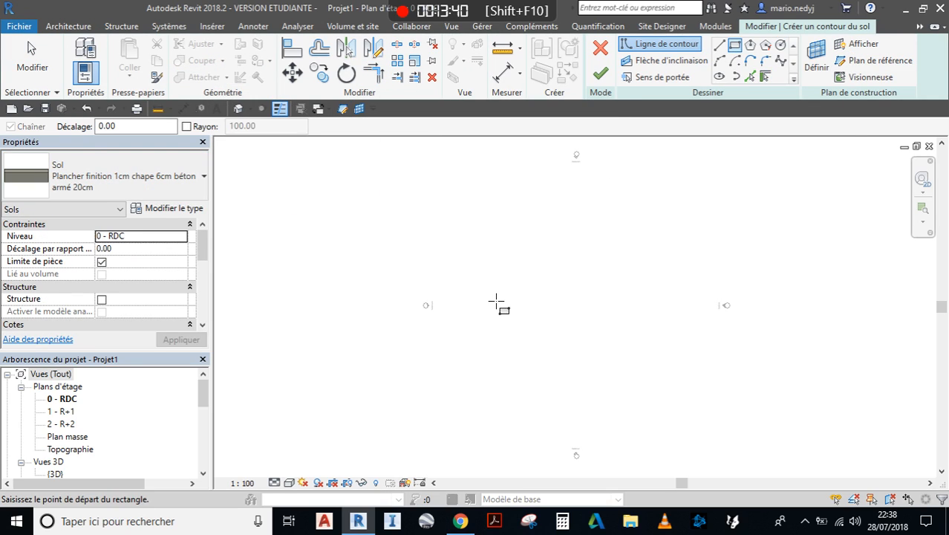
click(658, 358)
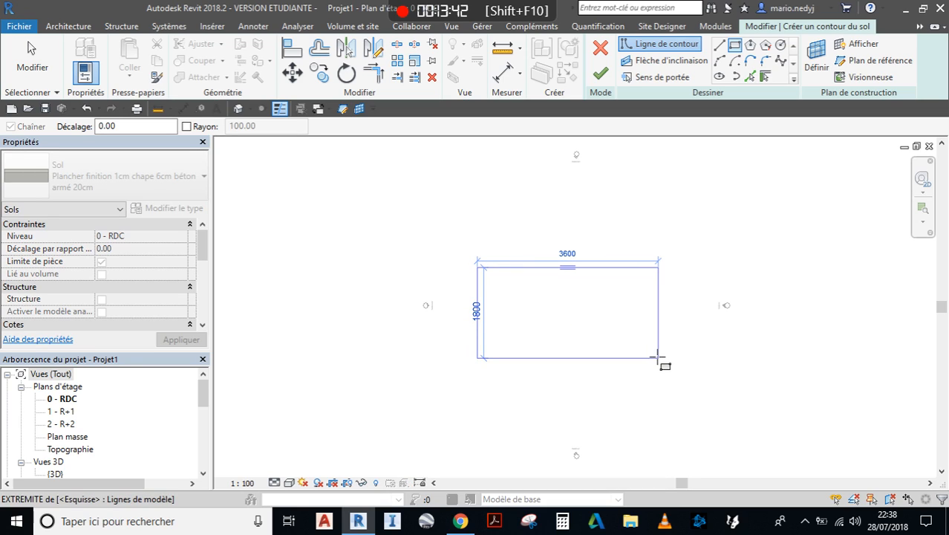
click(601, 73)
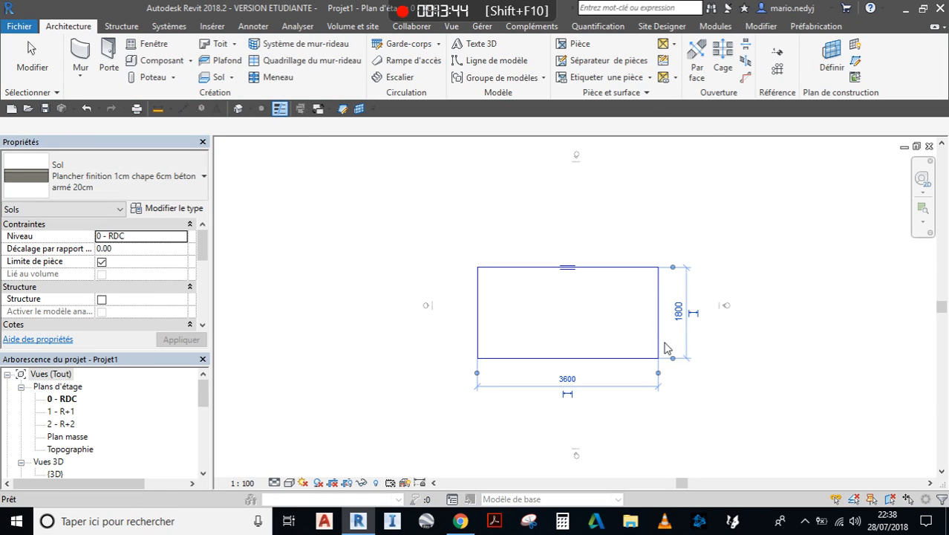
click(452, 159)
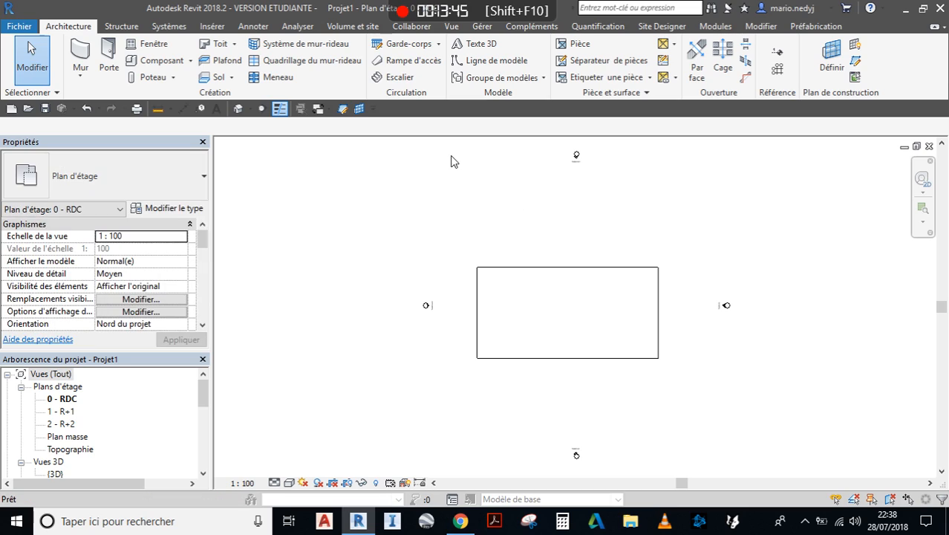
Load the Table basse design 1 family into Projet1 and place one table inside the floor area
click(328, 109)
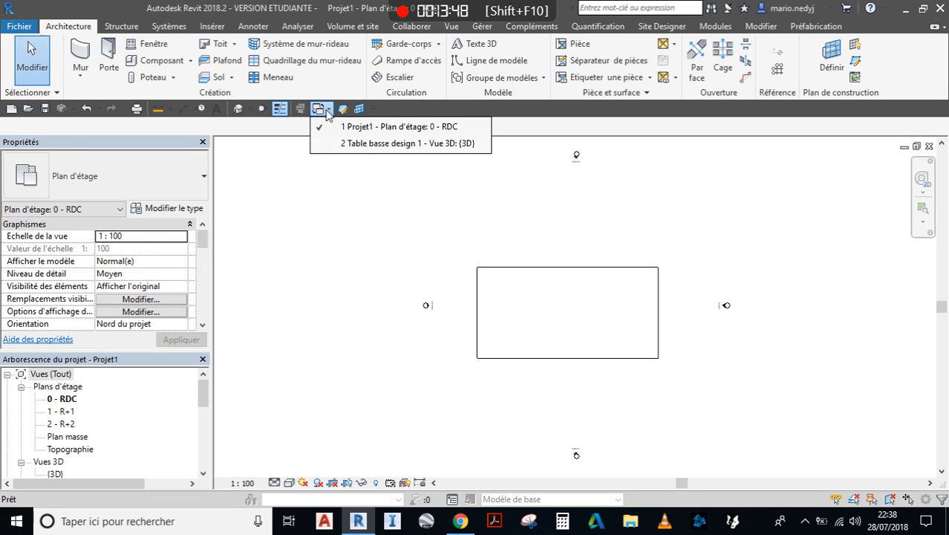
click(357, 142)
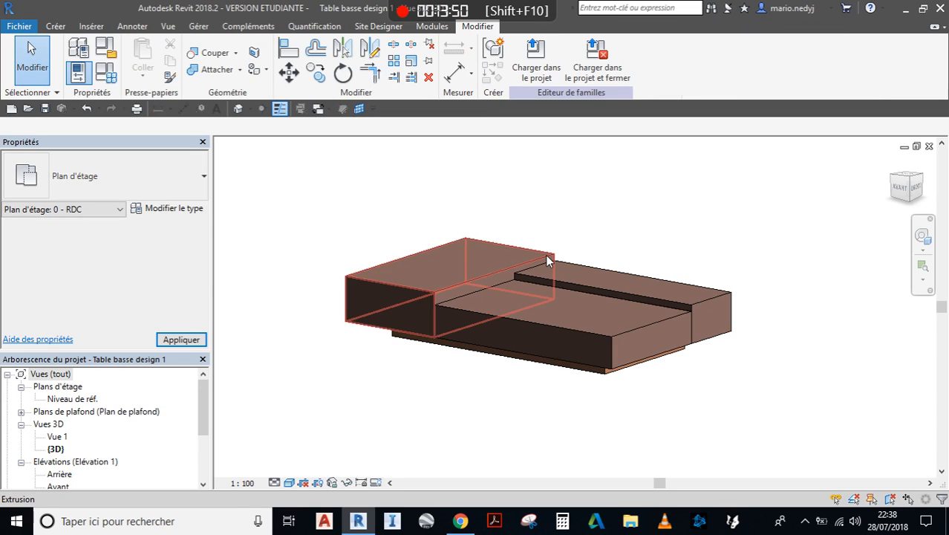
click(541, 61)
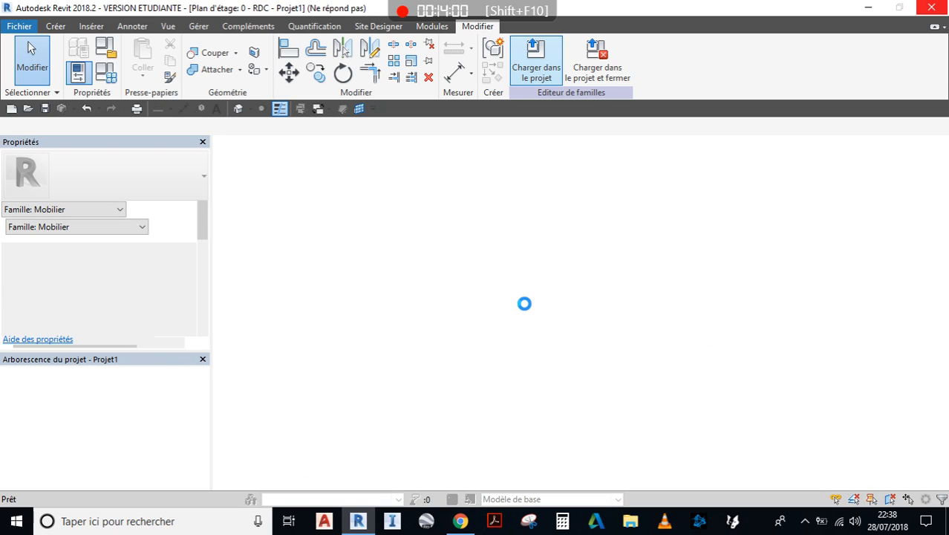
scroll(524, 303, up, 5)
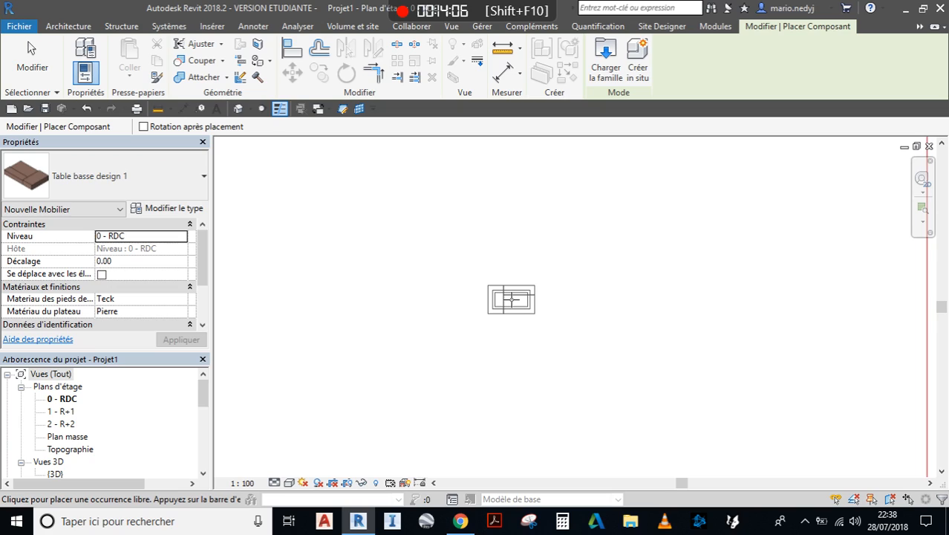
click(511, 299)
scroll(511, 299, down, 1)
click(526, 300)
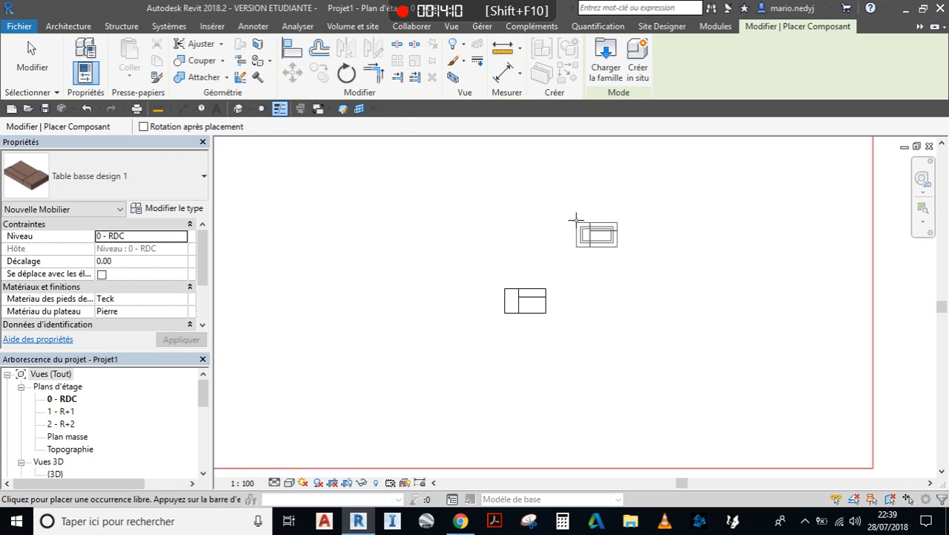
click(30, 48)
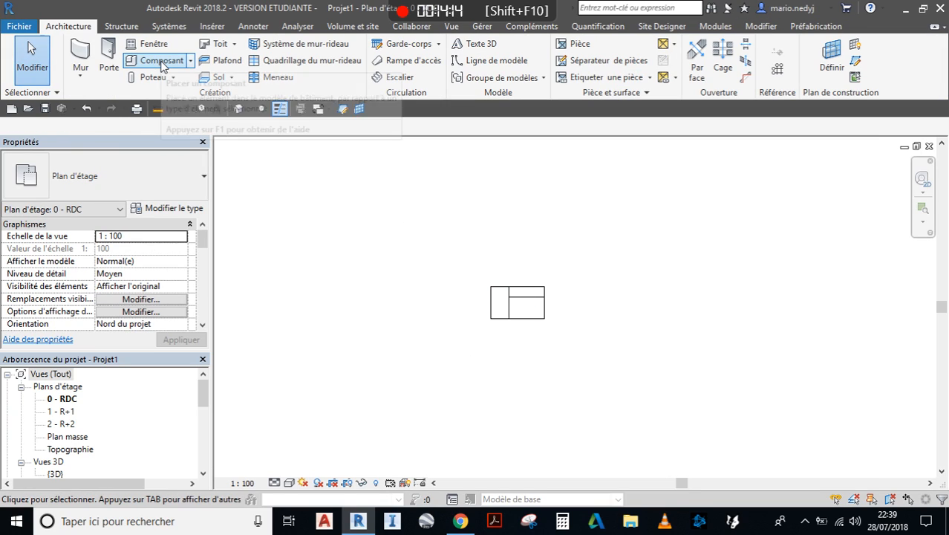
Place a second Table basse design 1 component on the floor, up and to the left of the first table
click(162, 62)
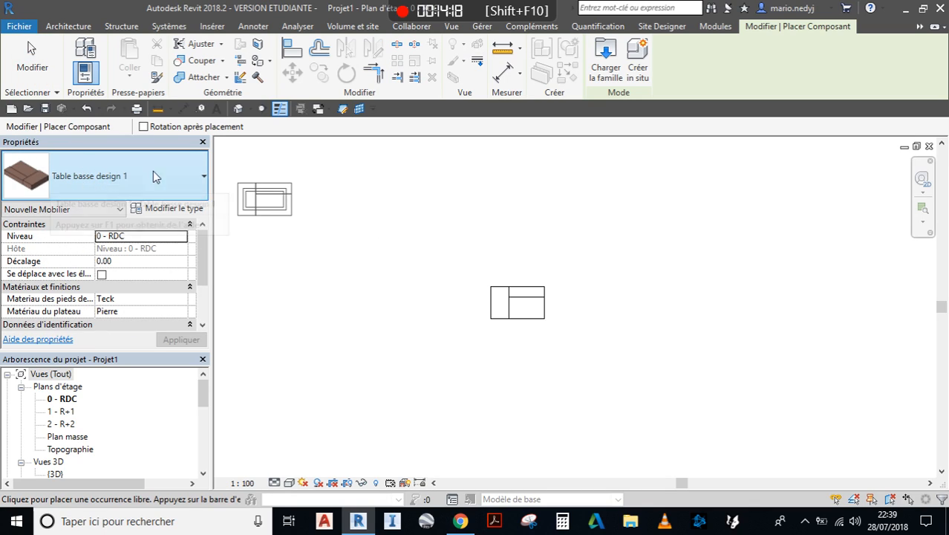
click(371, 219)
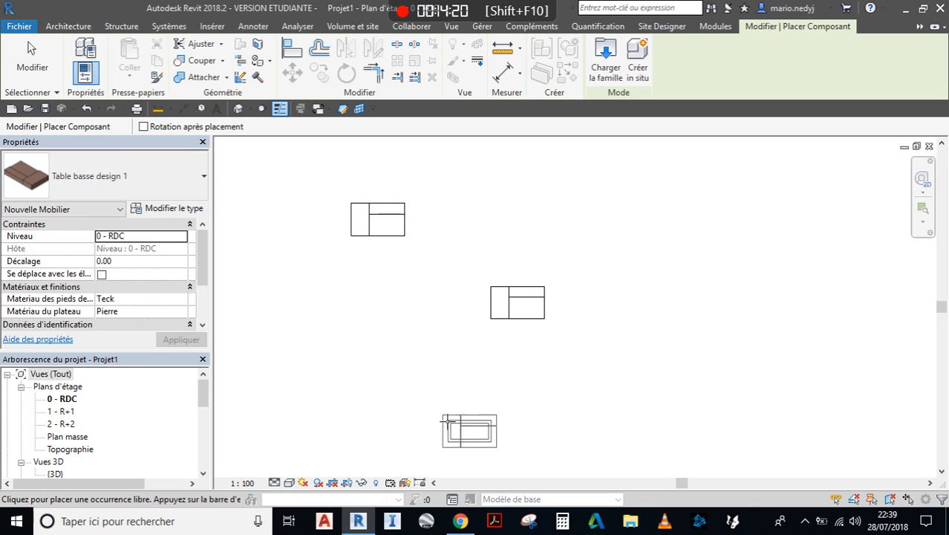
key(Escape)
scroll(477, 333, down, 2)
middle_drag(446, 338, 487, 311)
Open the project's 3D view and switch its visual style to realistic to show the table textures
click(236, 110)
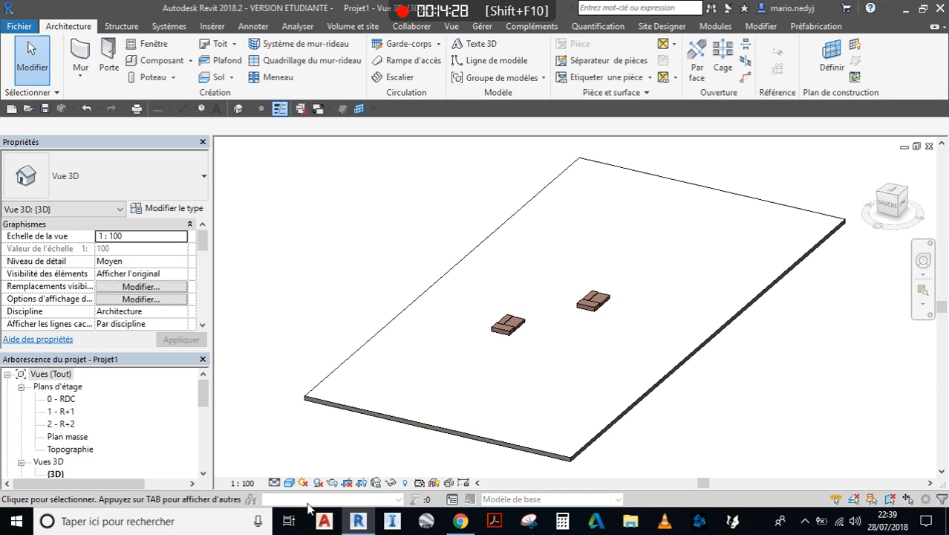
click(290, 483)
click(314, 453)
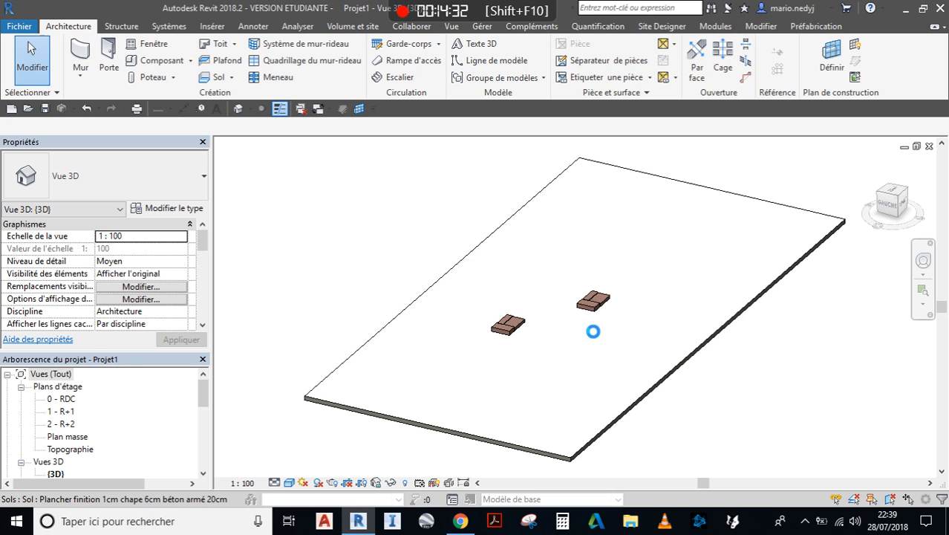
shift+middle_drag(610, 335, 462, 333)
scroll(580, 321, up, 5)
scroll(476, 278, up, 5)
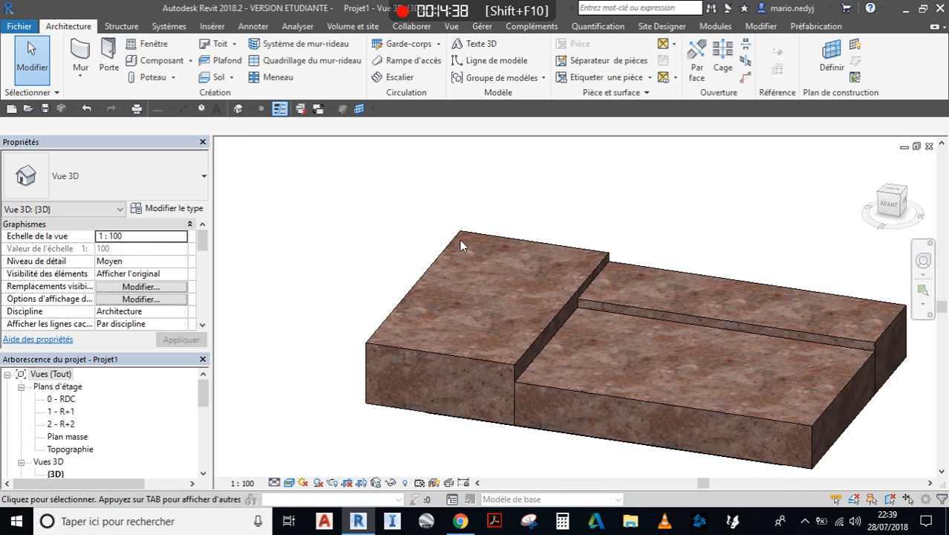
Set the Materiau des pieds de la table of the front-right table to Peinture noire mate
scroll(728, 326, down, 5)
middle_drag(728, 326, 466, 350)
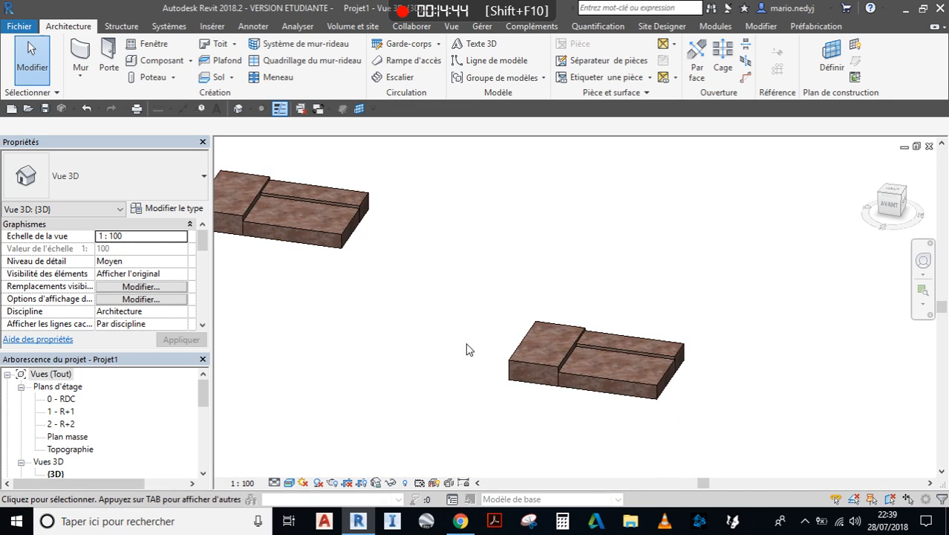
click(547, 364)
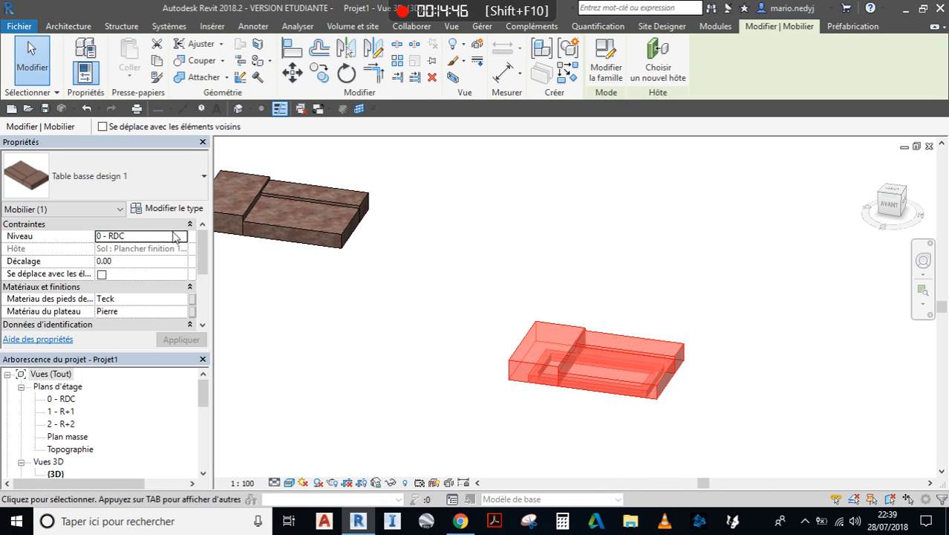
scroll(87, 248, down, 2)
scroll(49, 245, up, 1)
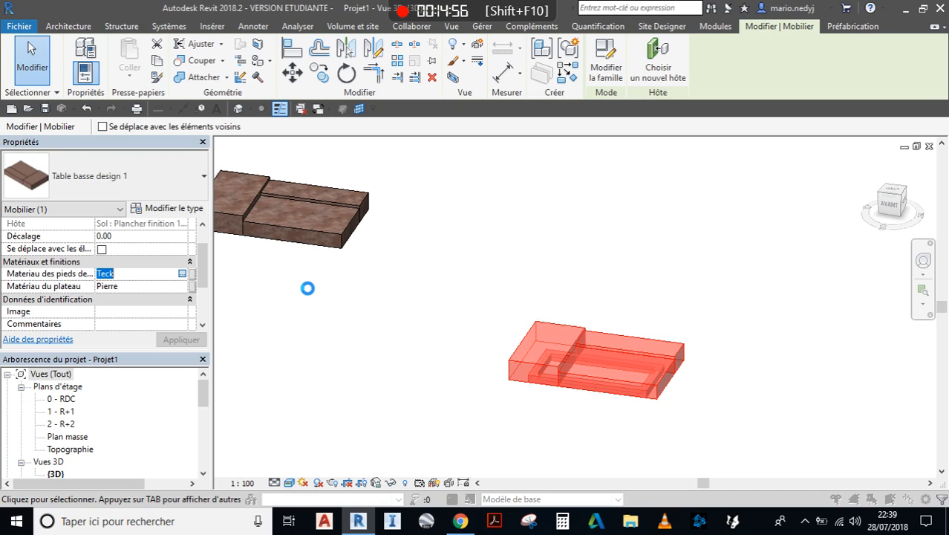
scroll(210, 202, up, 8)
scroll(210, 203, up, 2)
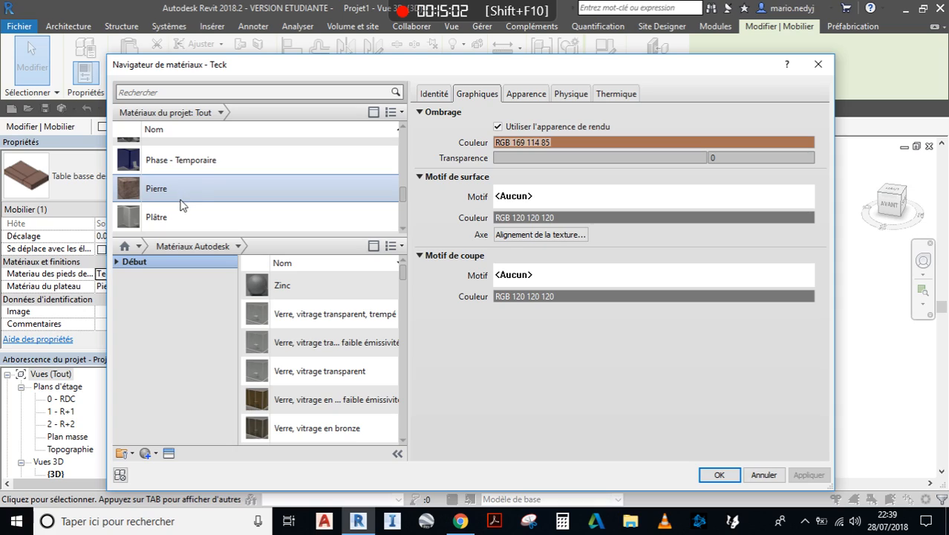
scroll(182, 203, up, 5)
scroll(189, 201, down, 3)
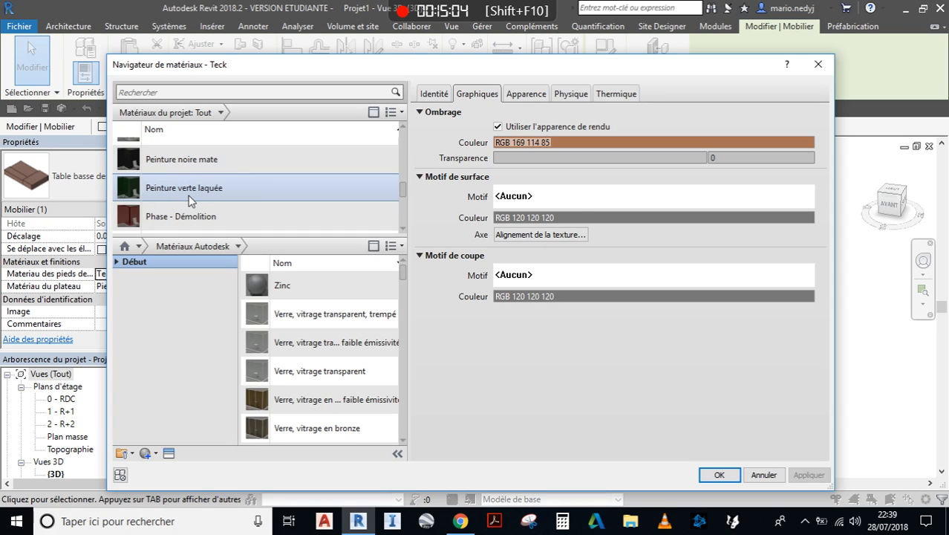
click(179, 164)
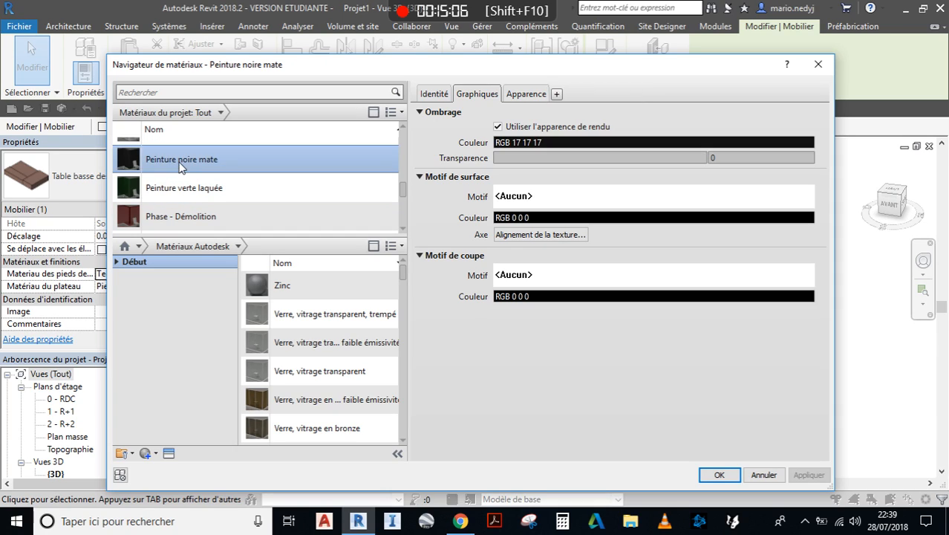
click(717, 475)
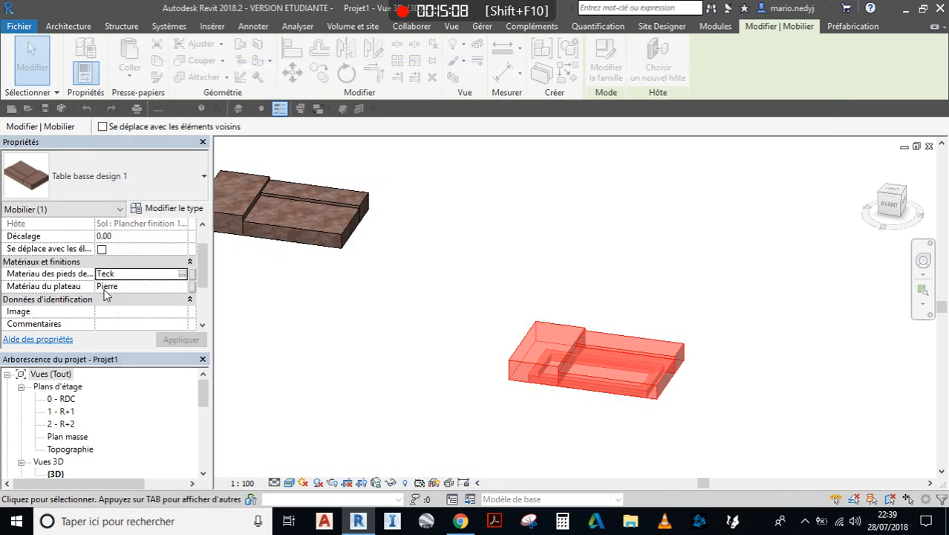
Set the same table's Matériau du plateau to Chêne clair and deselect the table
click(180, 286)
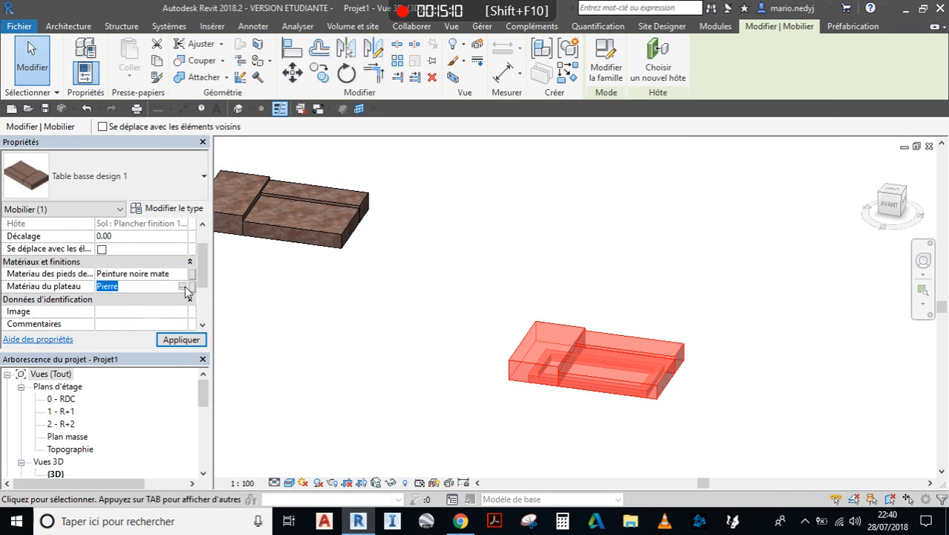
click(182, 285)
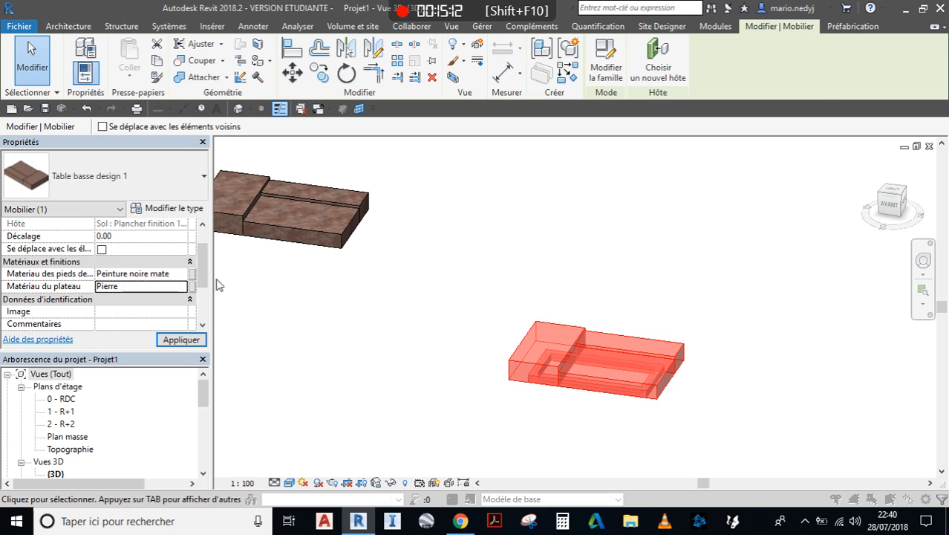
scroll(227, 206, down, 1)
scroll(228, 199, up, 2)
scroll(228, 198, up, 4)
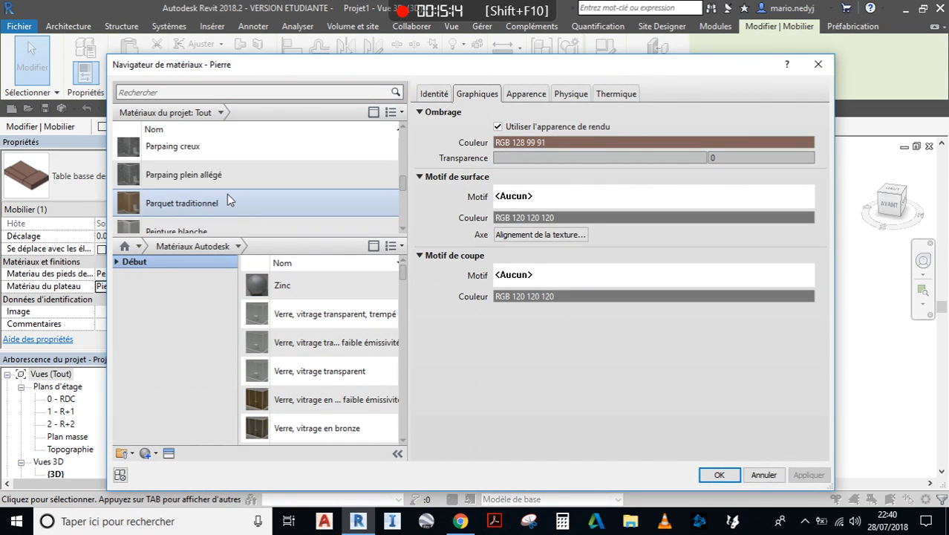
scroll(205, 199, up, 2)
scroll(205, 199, up, 8)
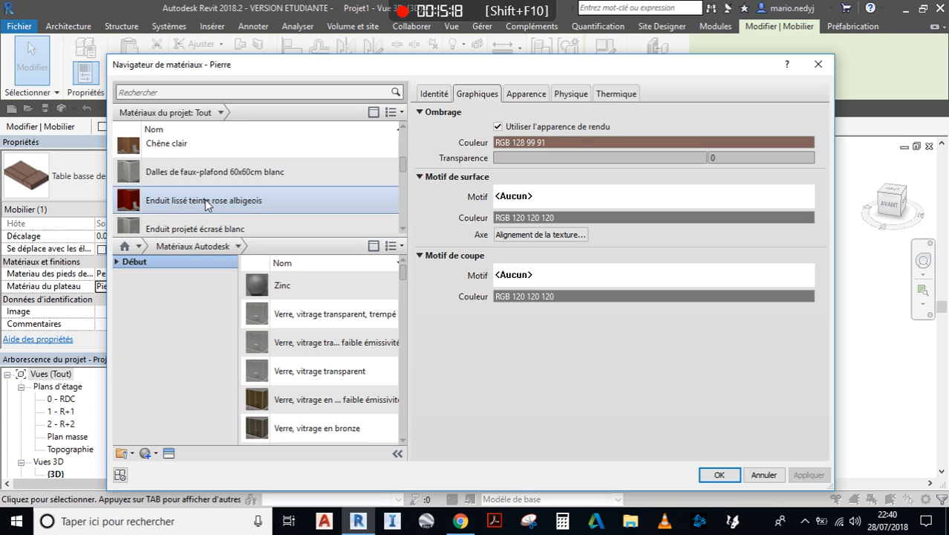
scroll(200, 195, up, 1)
click(170, 154)
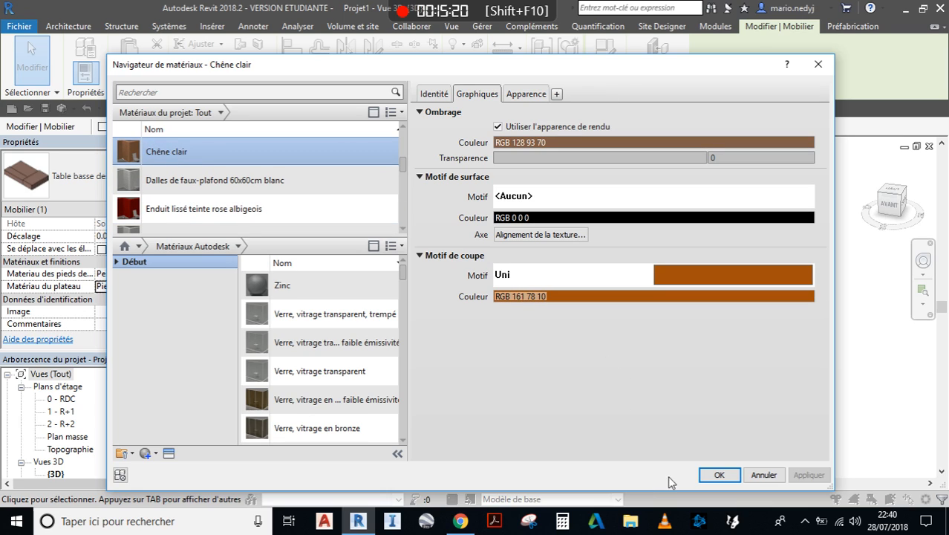
click(705, 475)
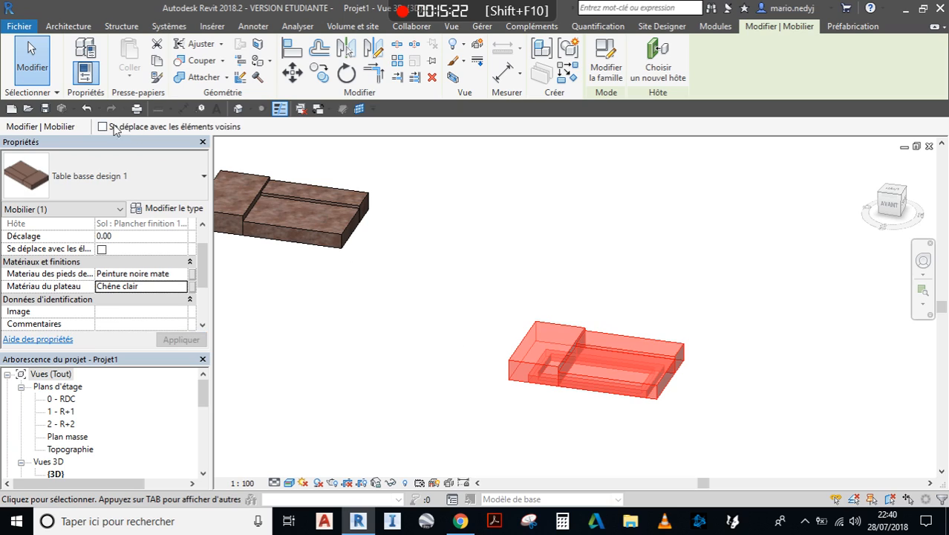
click(22, 74)
click(429, 300)
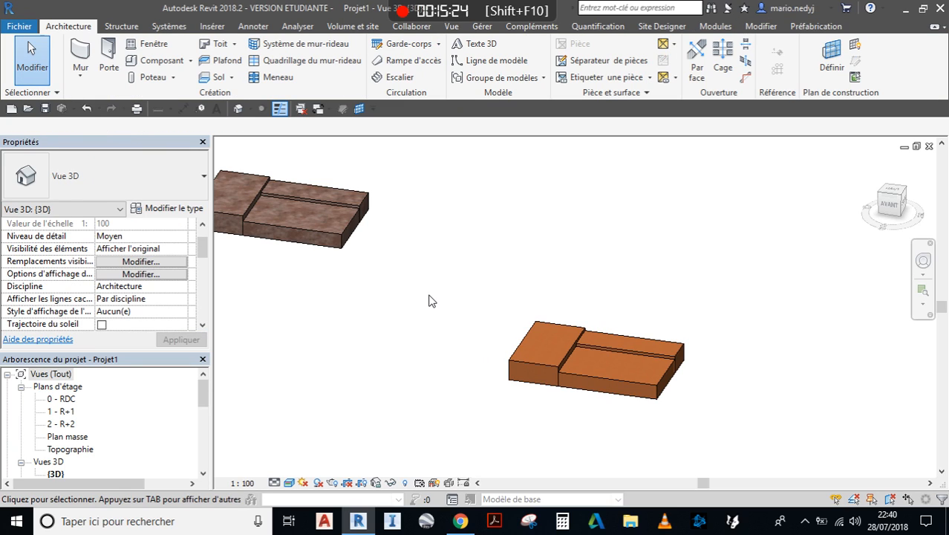
Compare the base and tabletop materials of the two tables from a low viewing angle
scroll(426, 296, down, 1)
middle_drag(423, 297, 496, 320)
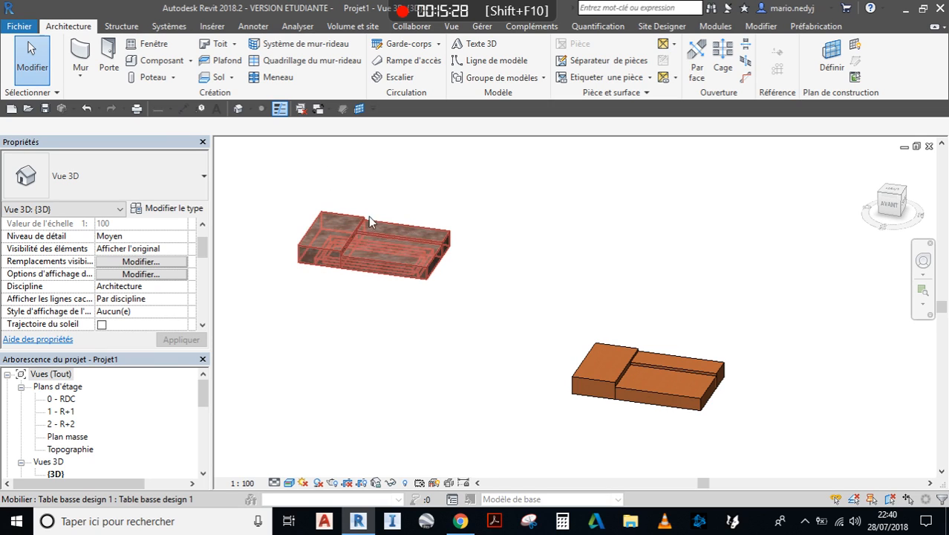
shift+middle_drag(568, 381, 595, 382)
scroll(594, 383, up, 5)
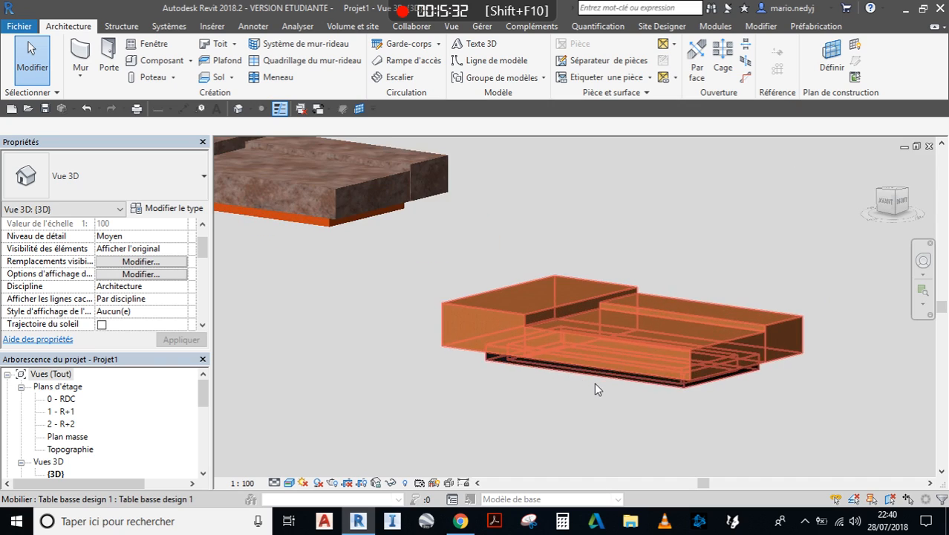
shift+middle_drag(606, 324, 631, 343)
scroll(555, 329, down, 2)
middle_drag(456, 306, 616, 335)
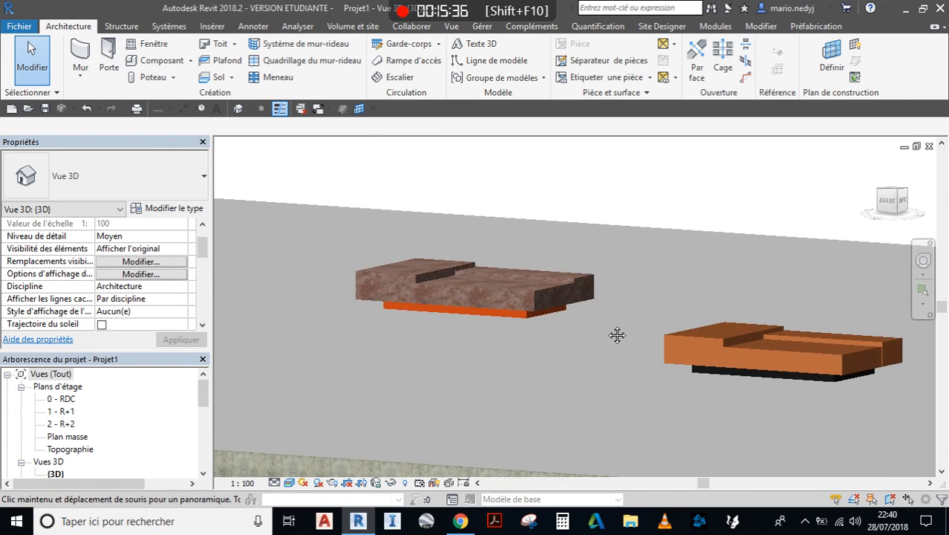
Select the stone-topped table and check the order of its material parameters
click(505, 283)
scroll(137, 277, down, 1)
scroll(116, 272, up, 1)
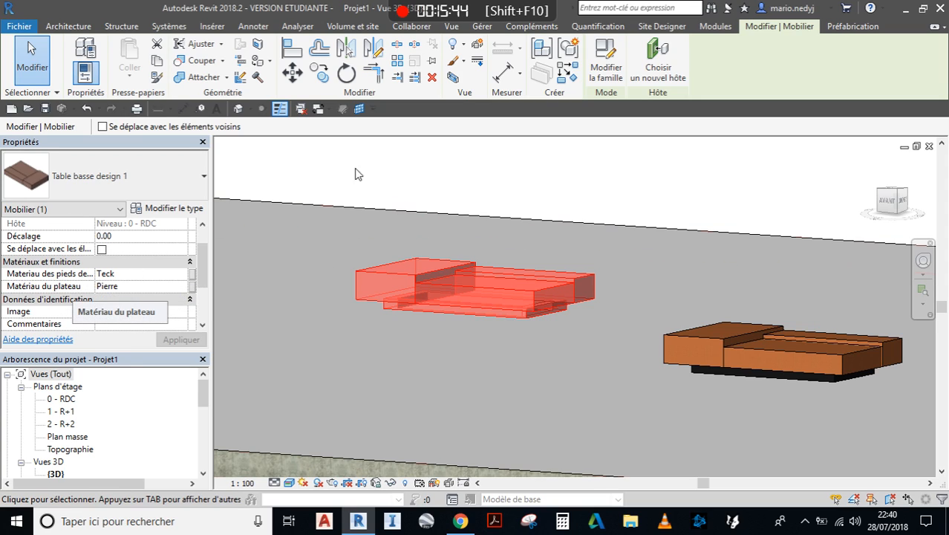
In the Table basse design 1 family, move the Materiau des pieds de la table parameter below Matériau du plateau
click(317, 110)
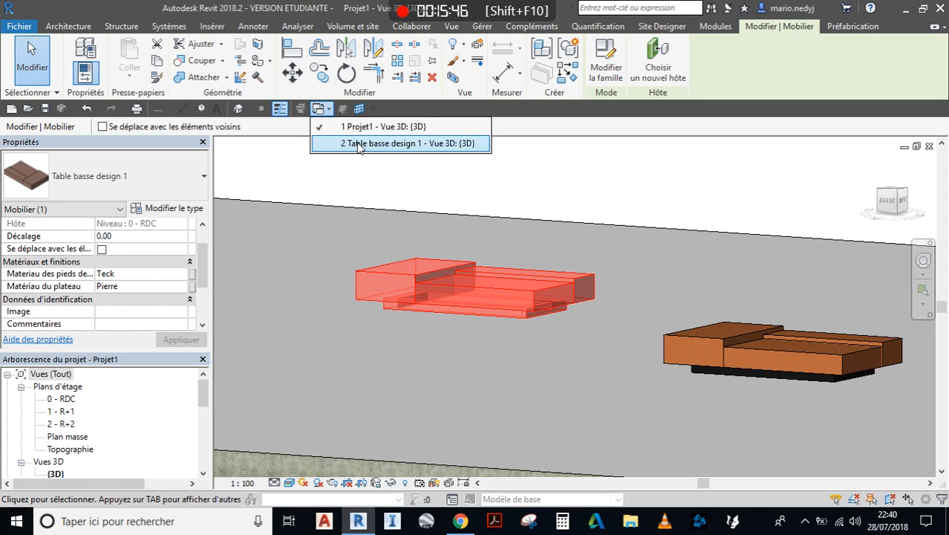
click(327, 141)
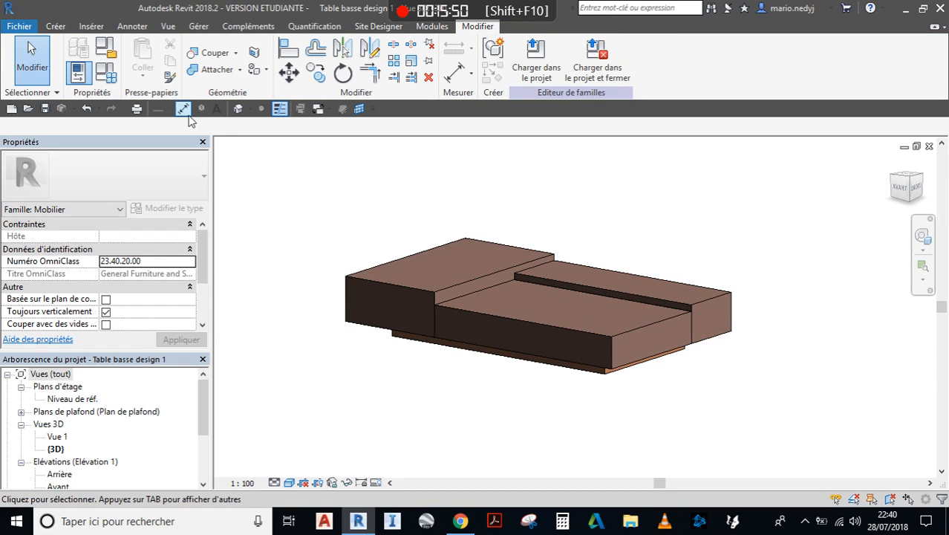
click(110, 82)
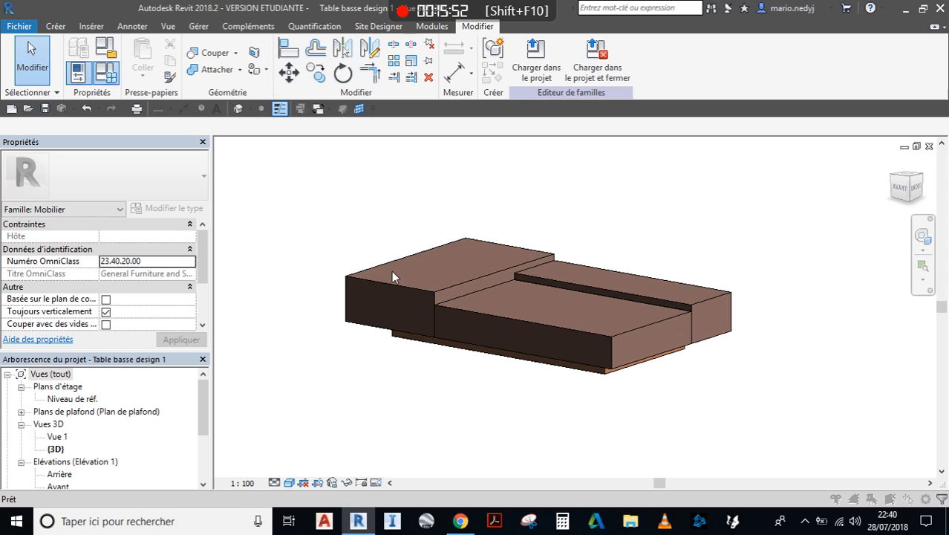
click(70, 147)
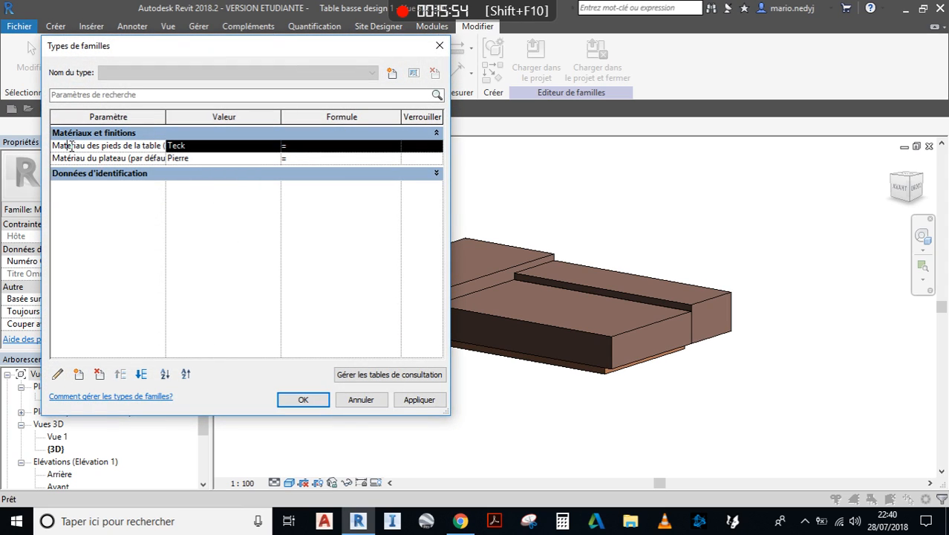
click(140, 375)
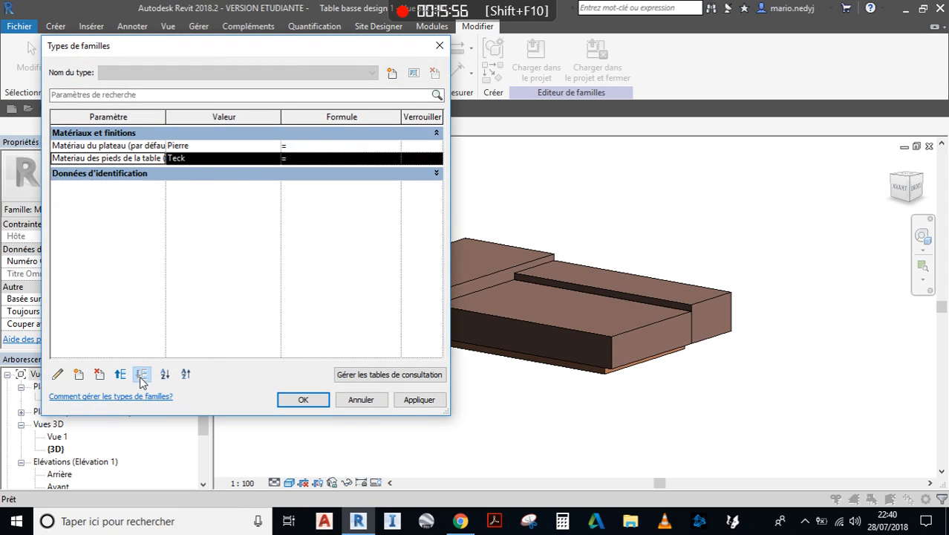
click(303, 400)
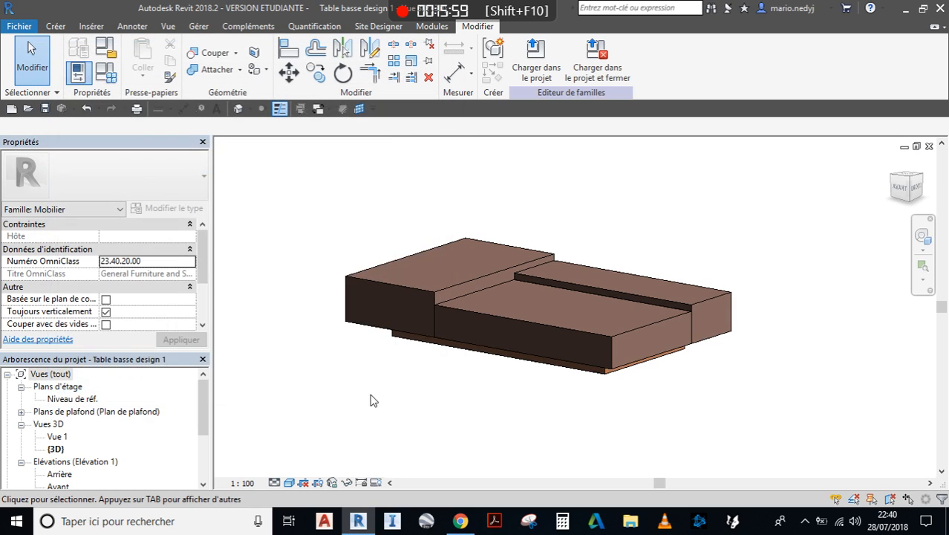
Save the family and reload it into the project, replacing the existing version without overwriting its parameter values
click(46, 109)
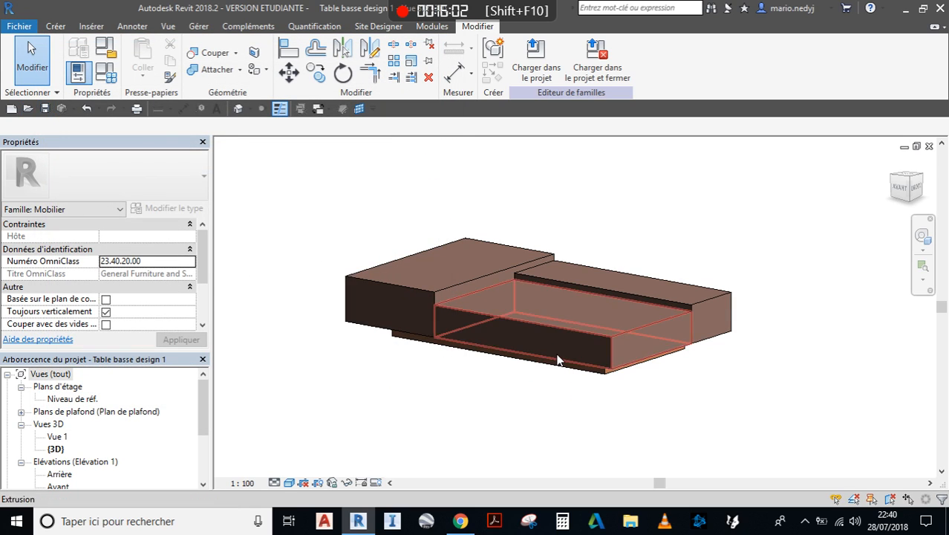
click(535, 59)
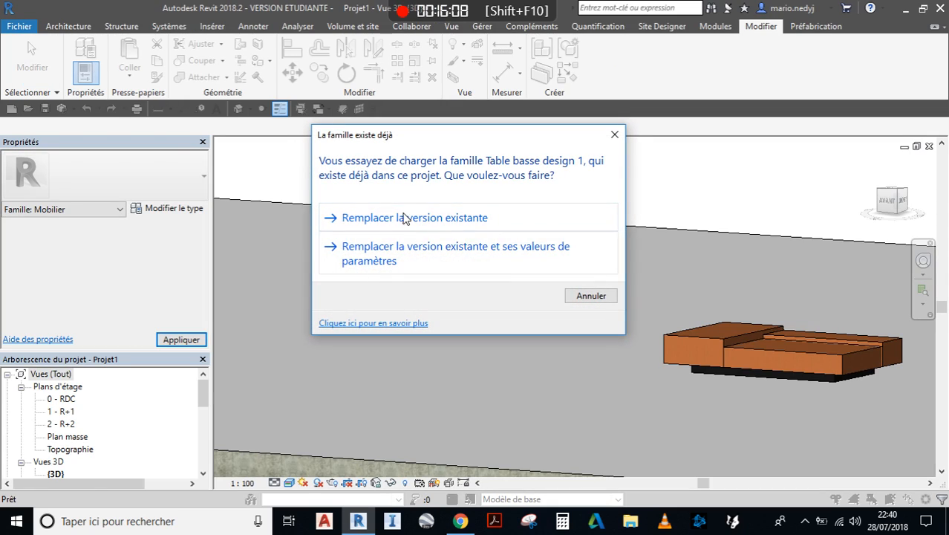
click(397, 216)
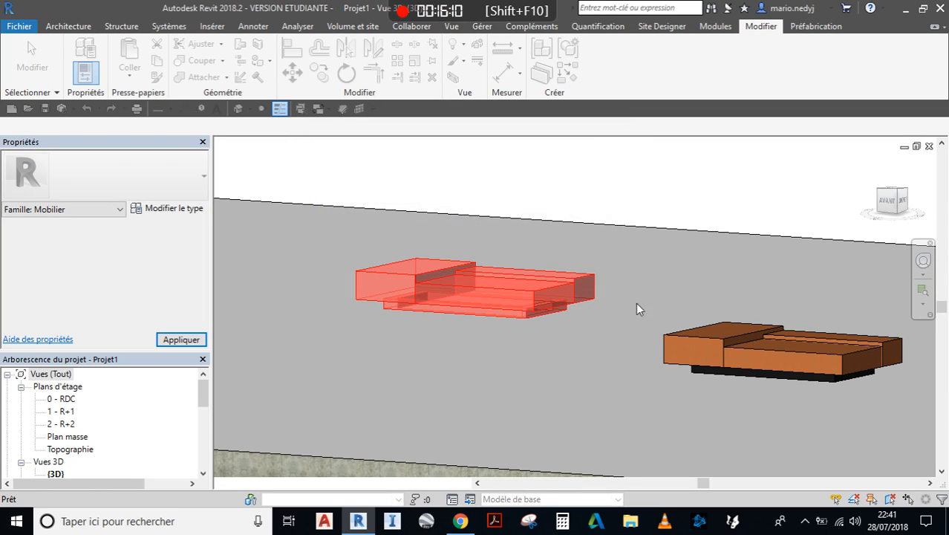
click(601, 331)
key(Escape)
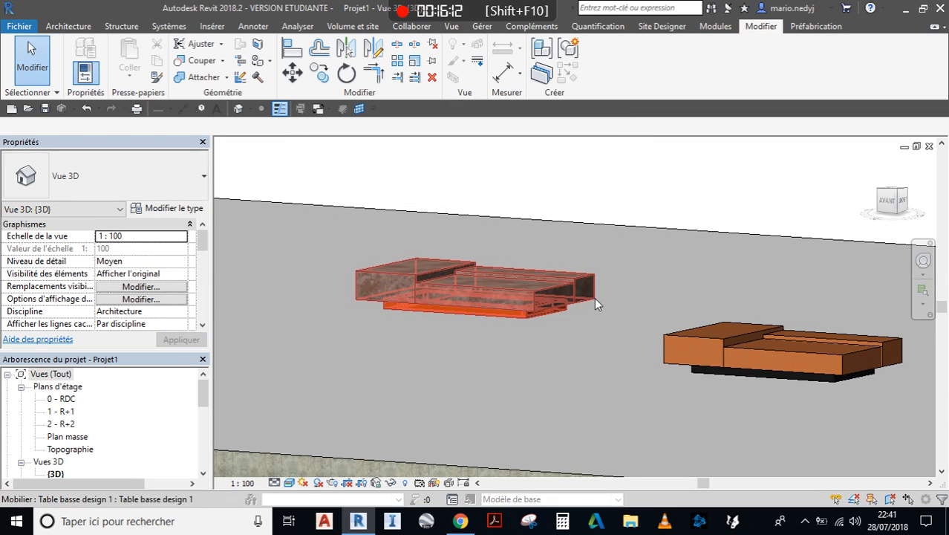
Check the order of the stone-topped table's material parameters in the project, deselect it and view both tables together
shift+middle_drag(595, 298, 600, 324)
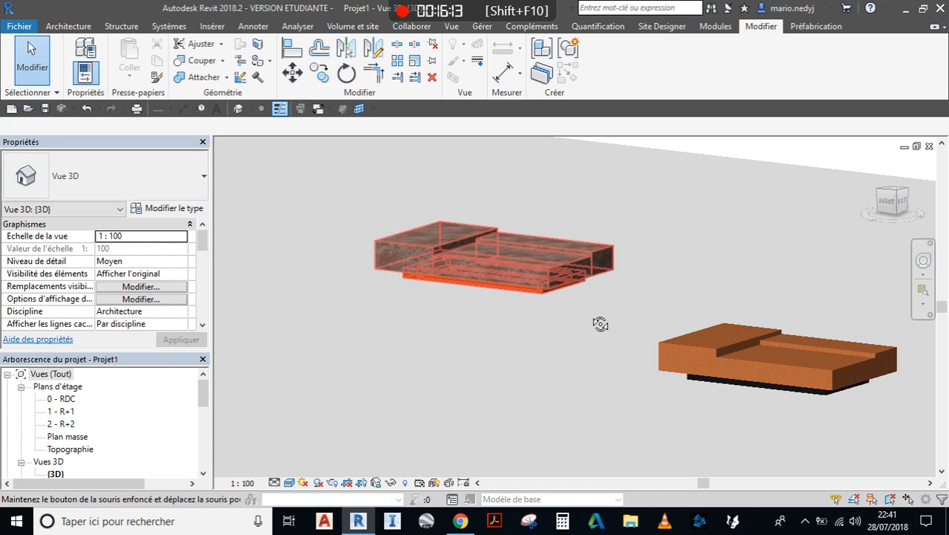
click(560, 271)
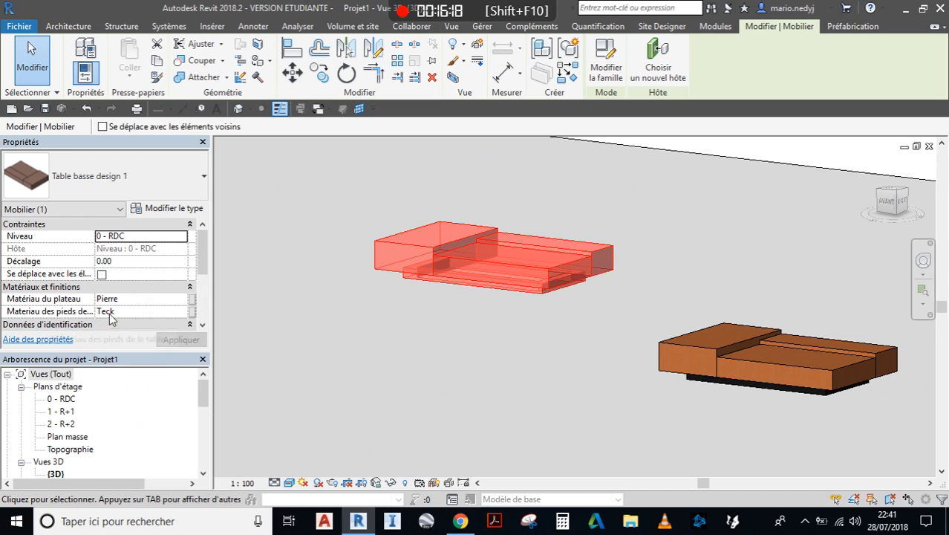
click(385, 307)
scroll(384, 307, down, 2)
middle_drag(384, 308, 291, 345)
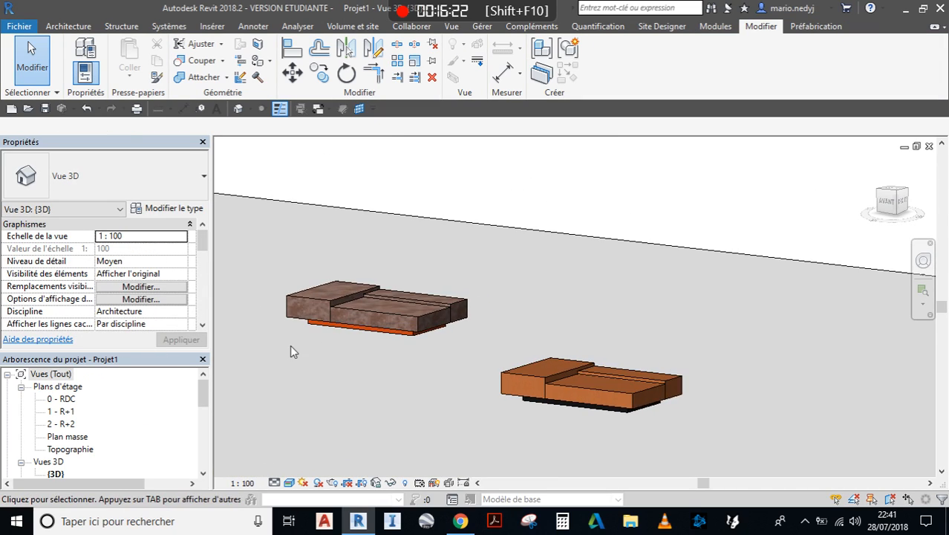
scroll(537, 401, up, 2)
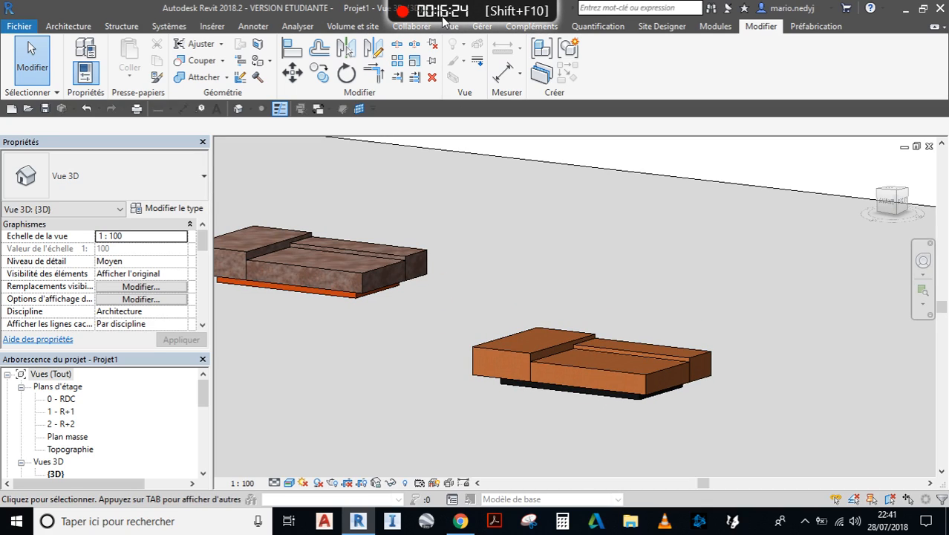